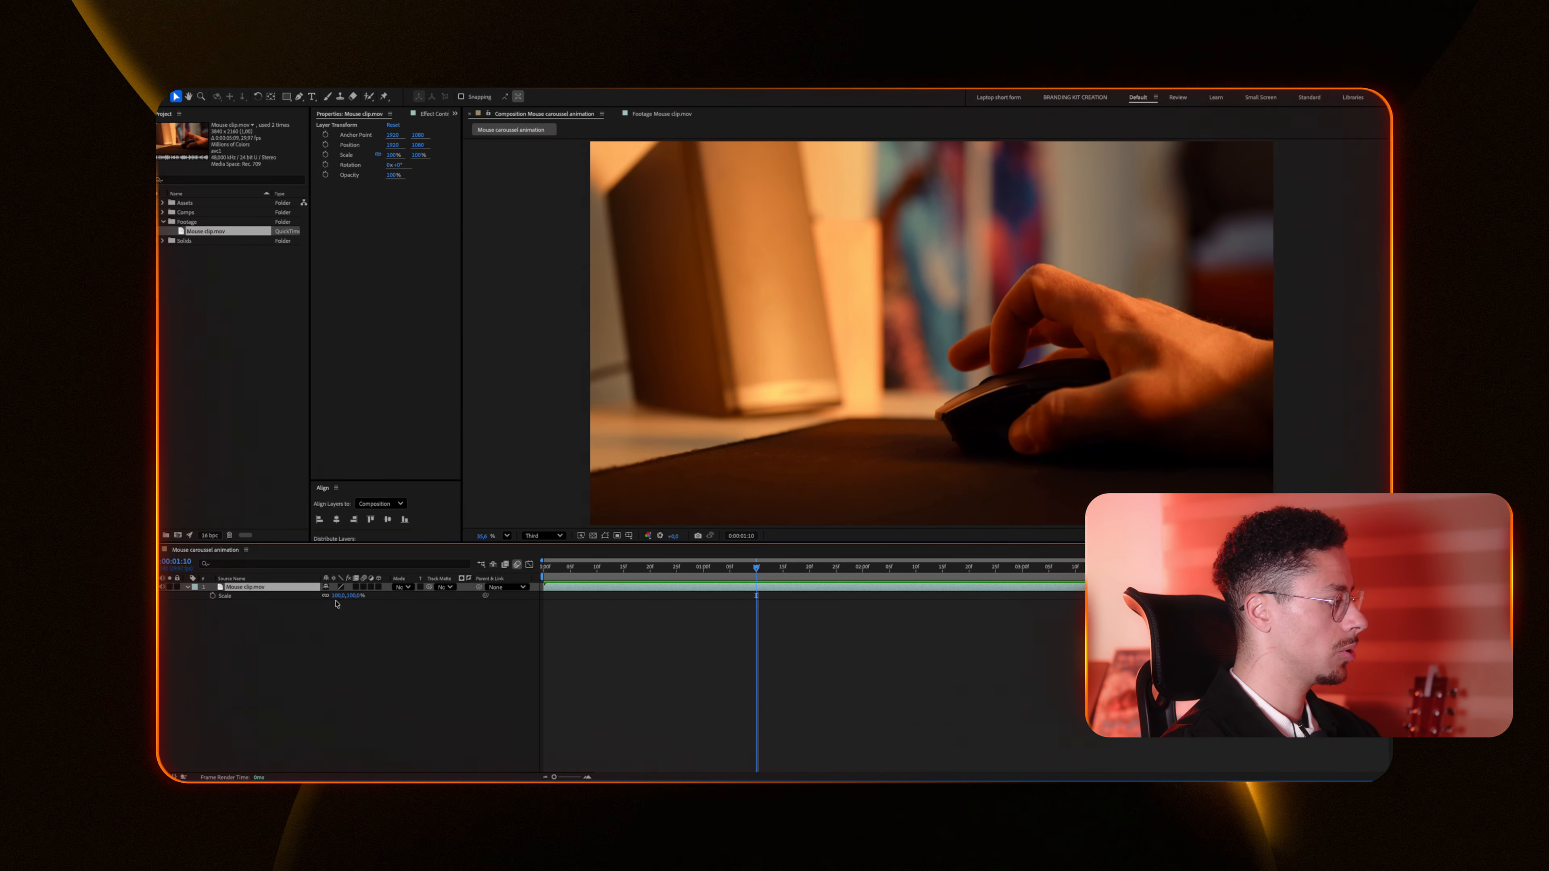
# Step: Set a Scale keyframe on the mouse clip at the current time and set its scale to 130%
pyautogui.click(338, 596)
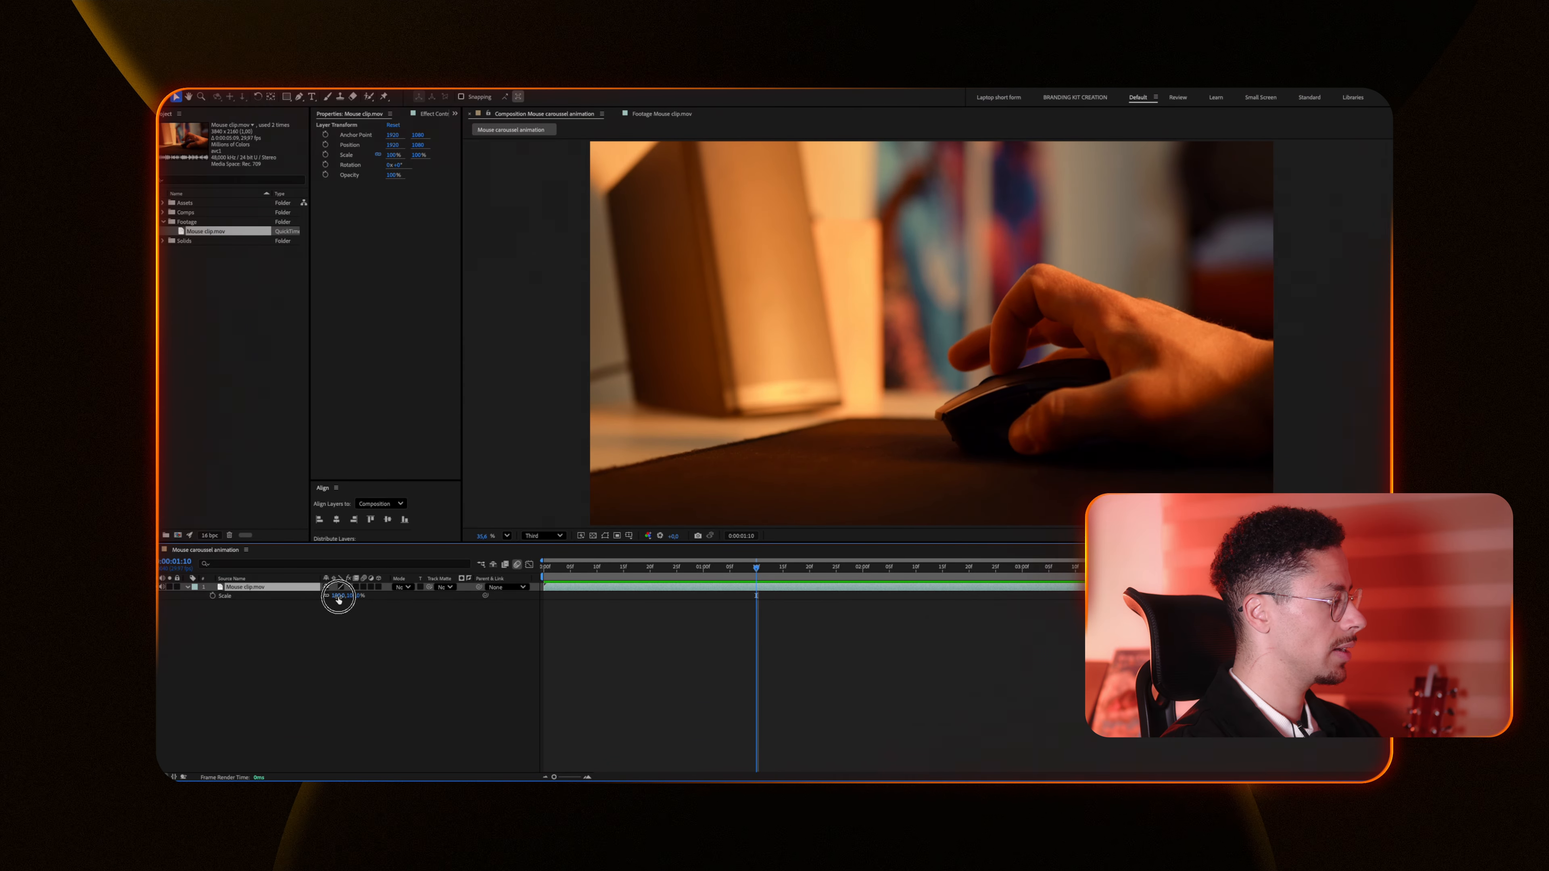
pyautogui.write('110')
pyautogui.press('Return')
pyautogui.write('130')
pyautogui.press('Return')
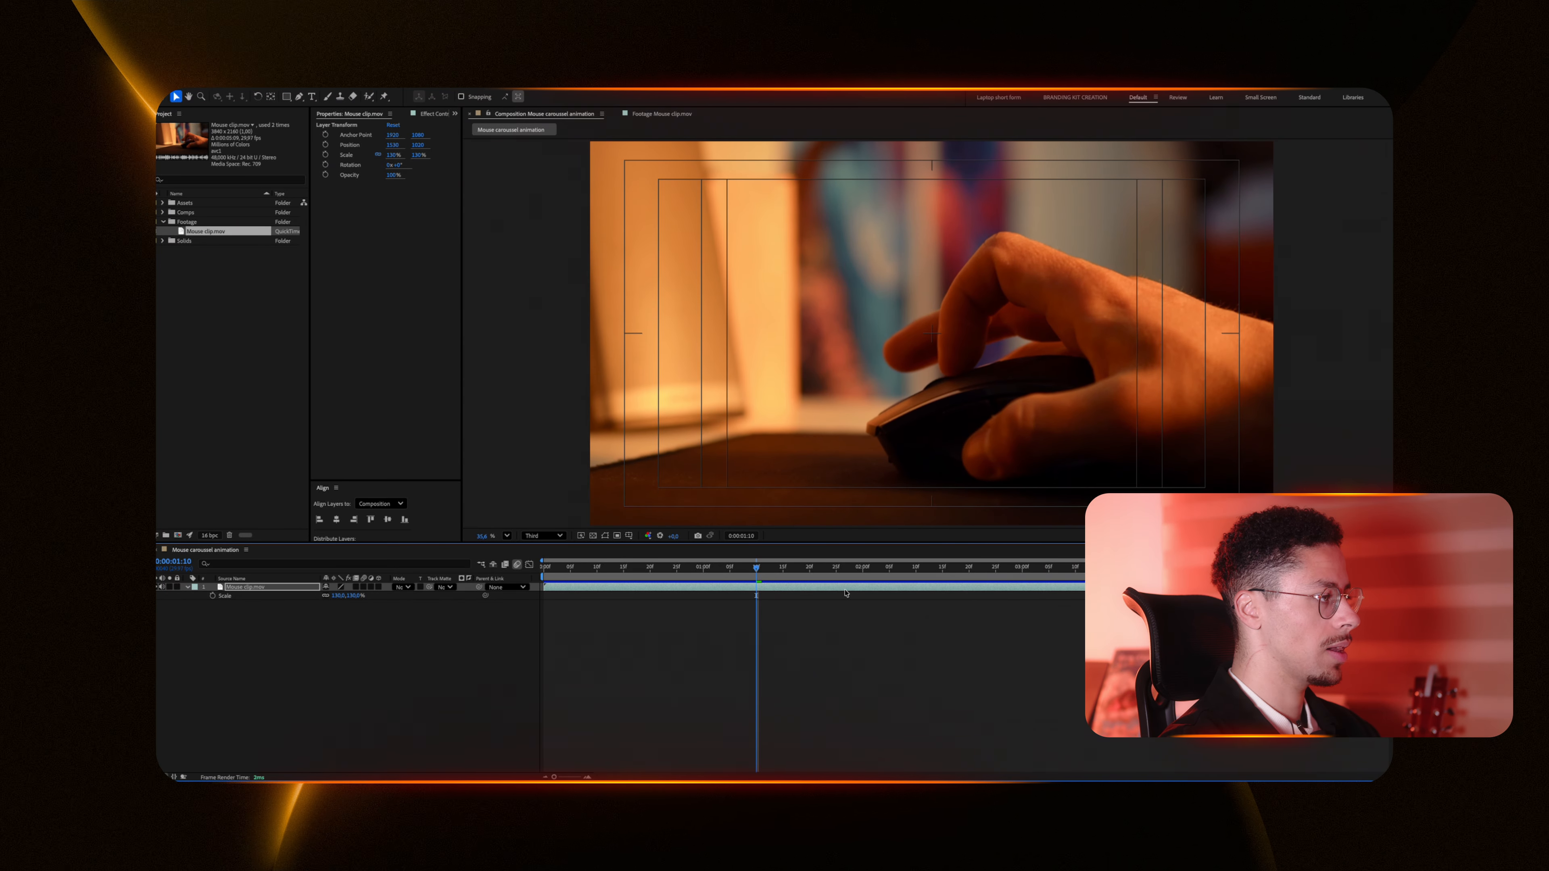
# Step: Nudge the mouse clip's position upward and slightly left in the frame
pyautogui.hotkey('shift', 'Up')
pyautogui.hotkey('shift', 'Up')
pyautogui.hotkey('shift', 'Up')
pyautogui.hotkey('shift', 'Up')
pyautogui.hotkey('shift', 'Up')
pyautogui.hotkey('shift', 'Left')
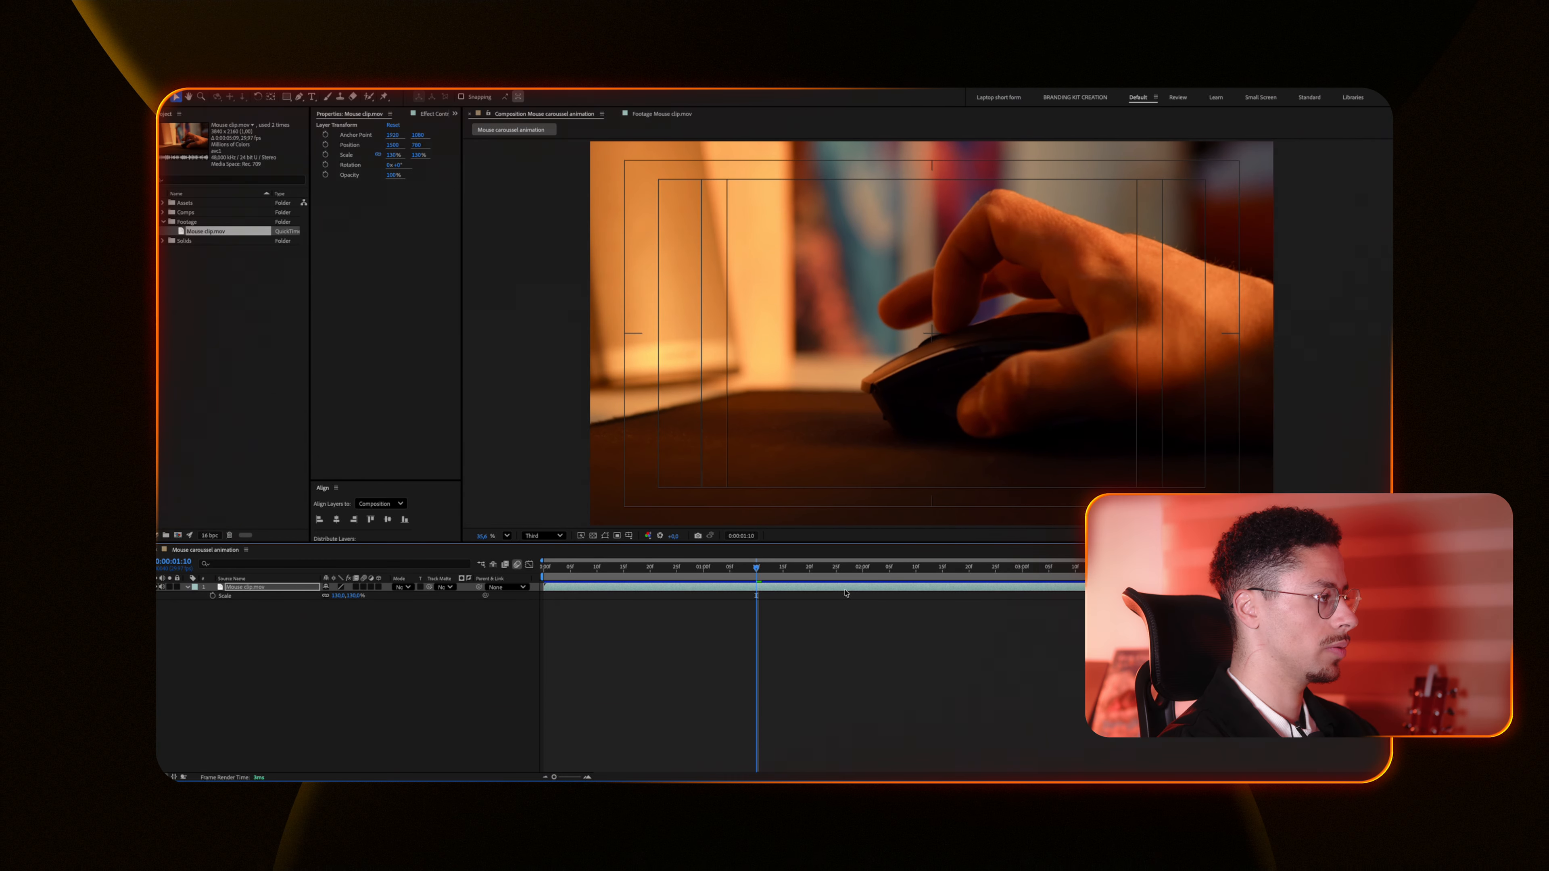
pyautogui.hotkey('shift', 'Up')
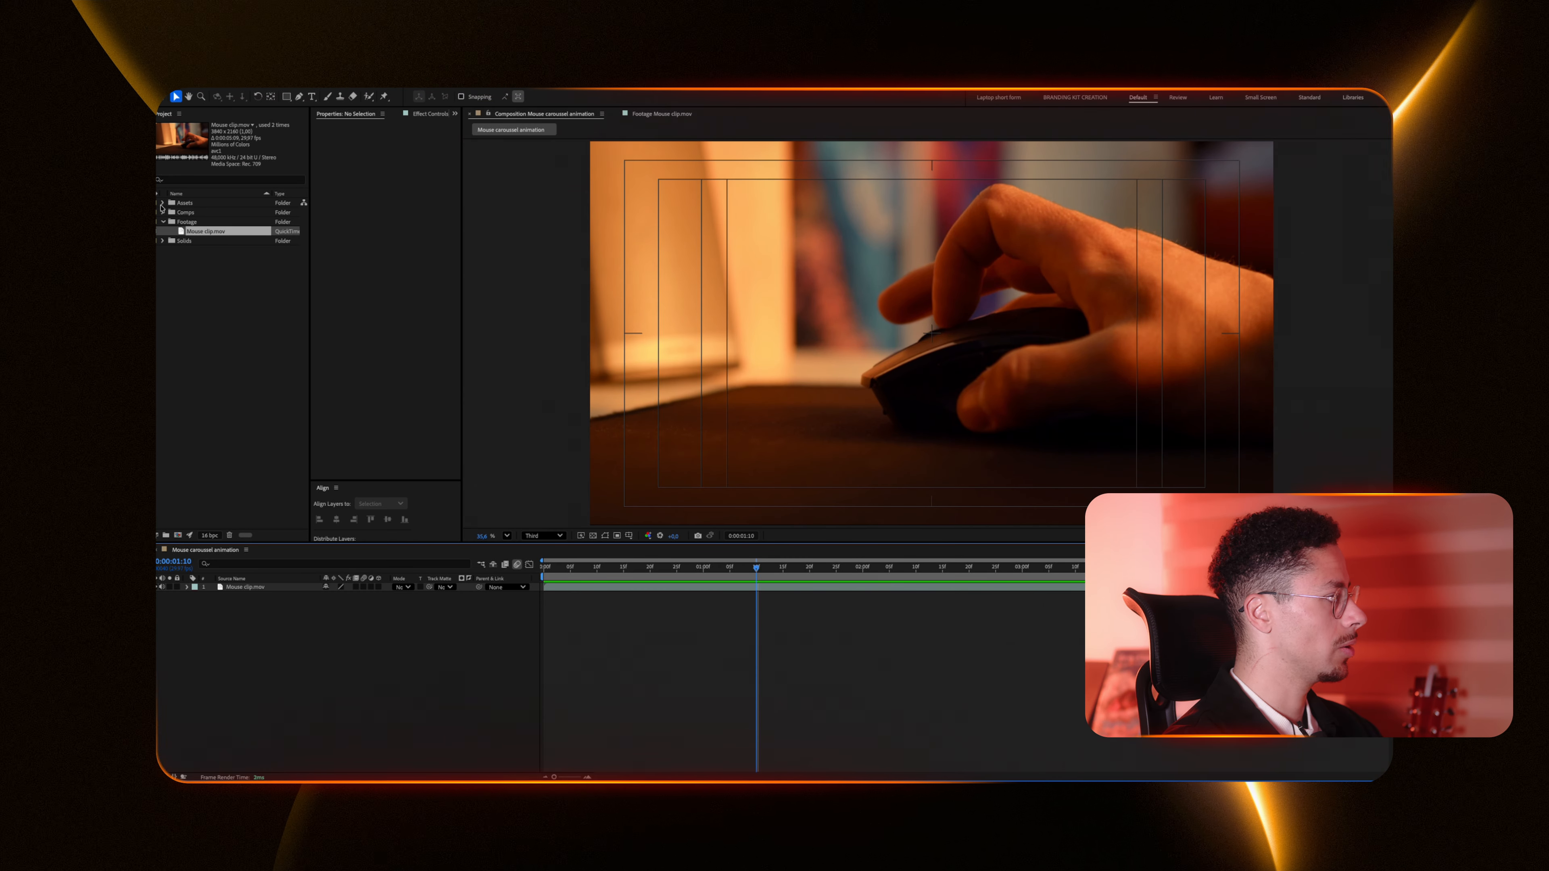
# Step: Add the logo files from the Assets folder in the project into the composition
pyautogui.click(163, 203)
pyautogui.click(183, 213)
pyautogui.keyDown('shift'); pyautogui.click(193, 222); pyautogui.keyUp('shift')
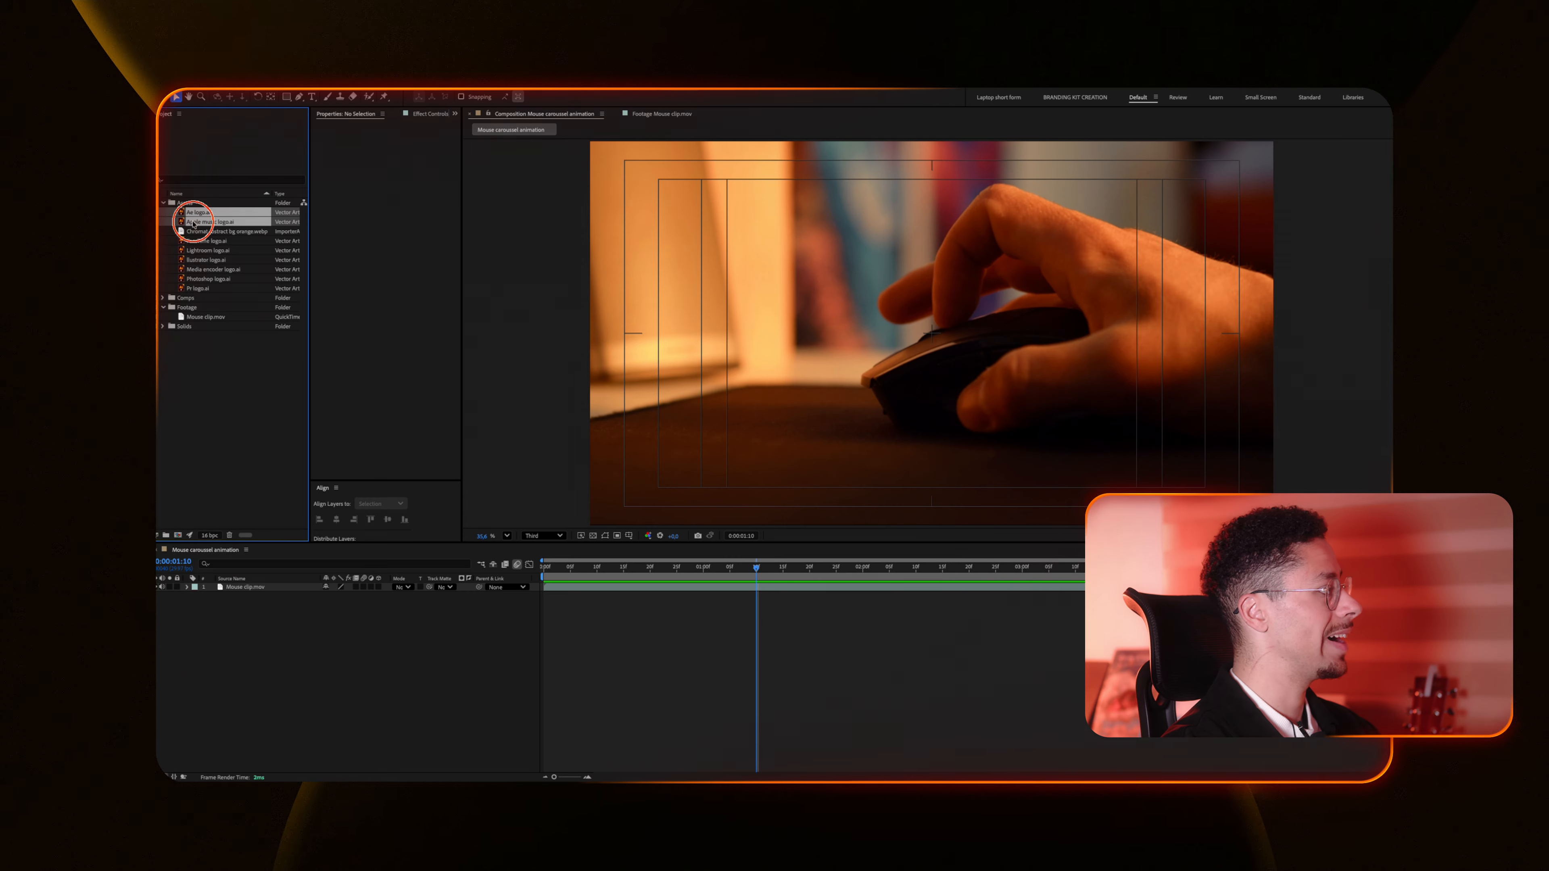
pyautogui.moveTo(158, 596); pyautogui.dragTo(159, 645)
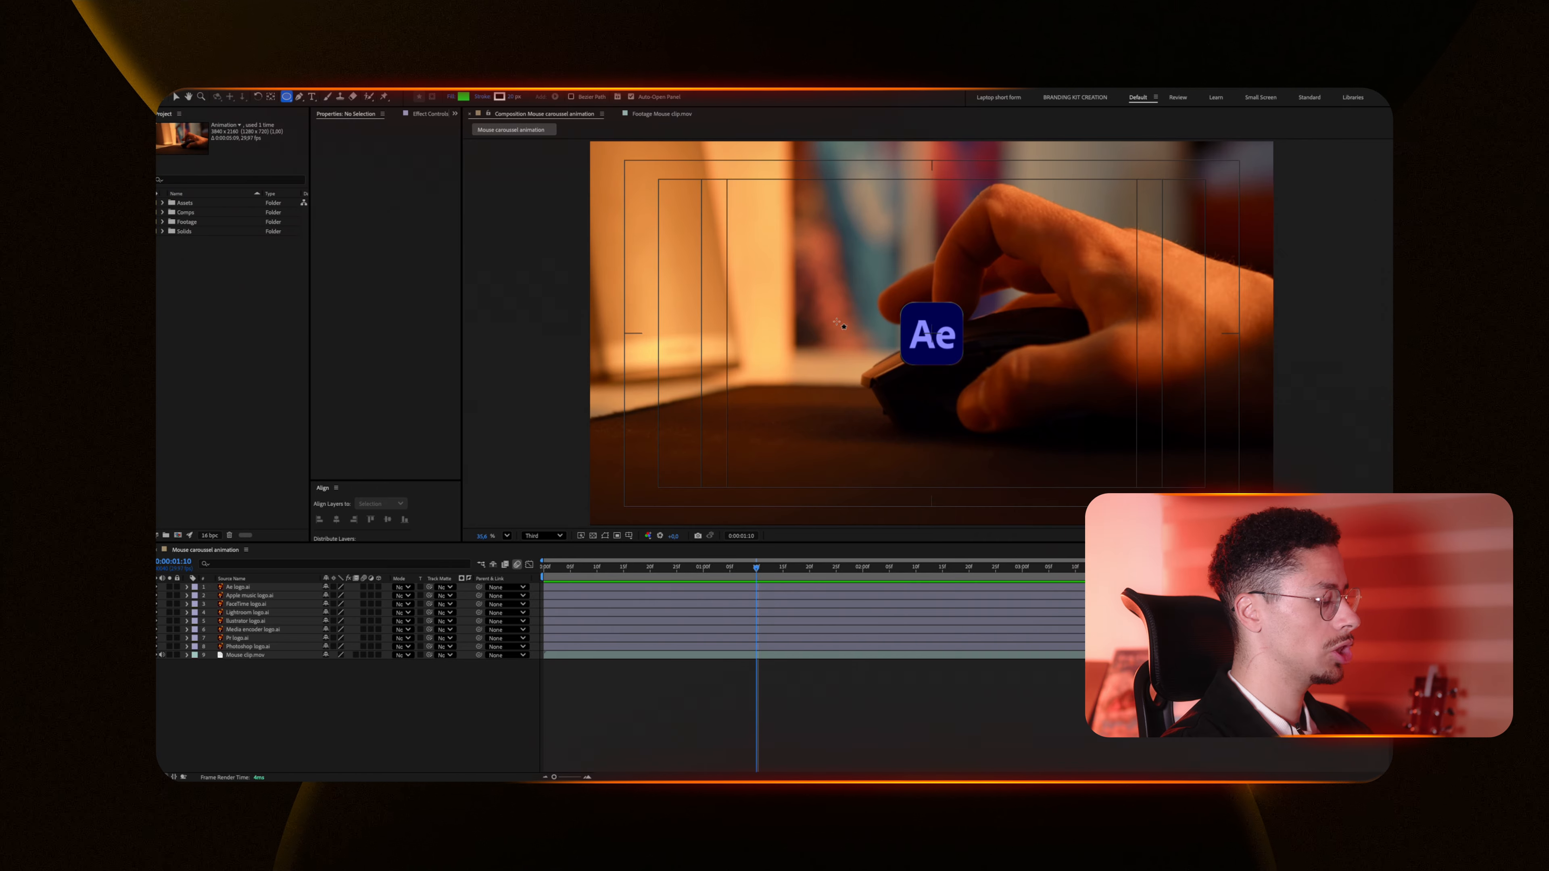
# Step: Draw a circle around the middle of the frame and set its fill to None, keeping the white stroke
pyautogui.moveTo(795, 249); pyautogui.dragTo(1064, 408)
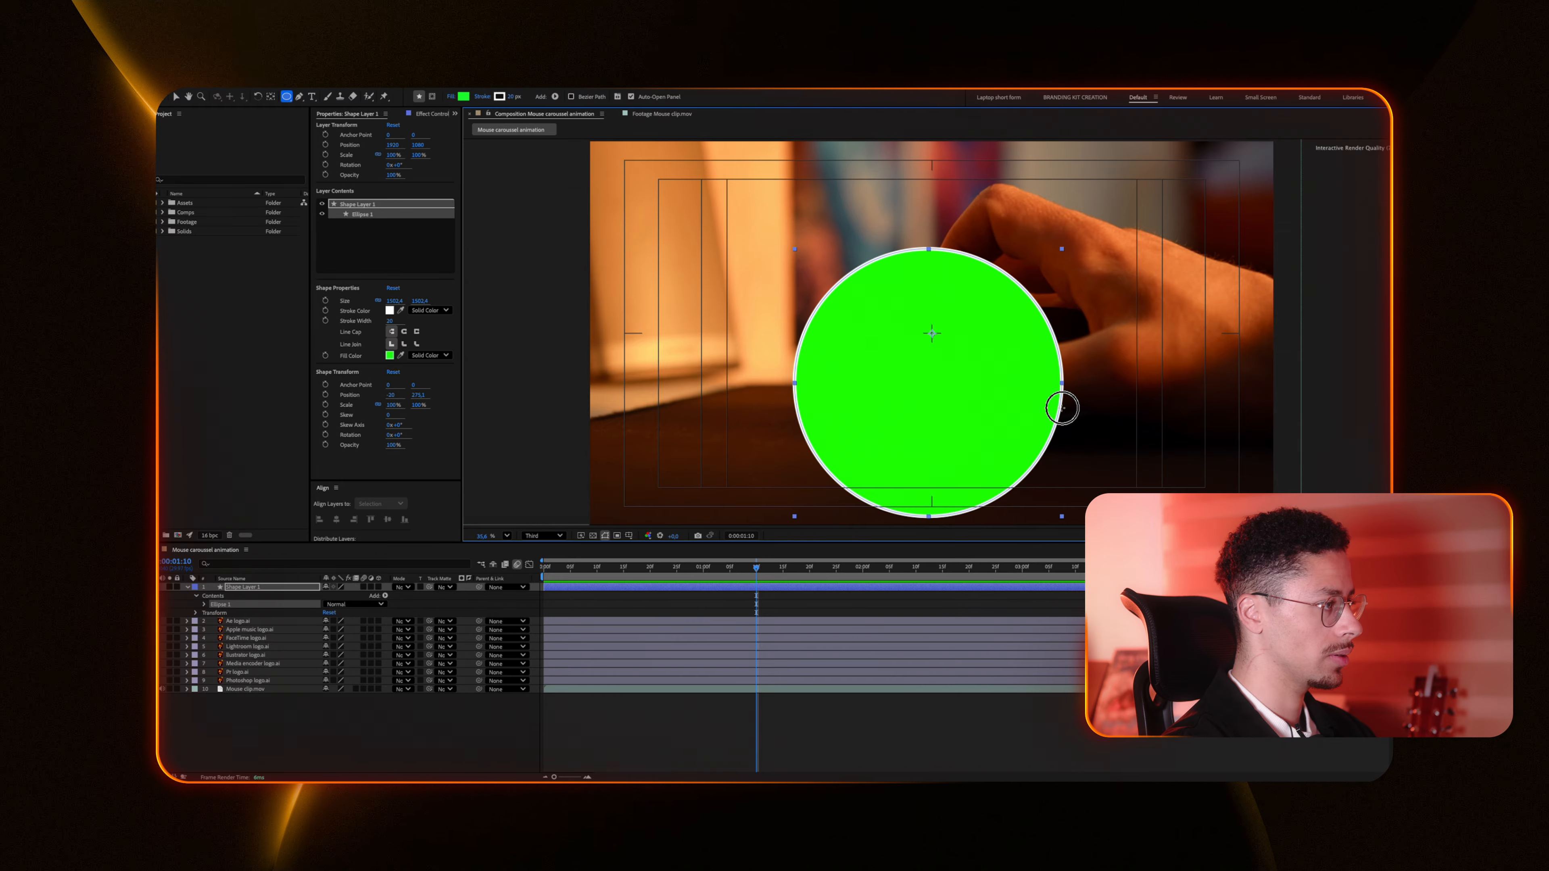
pyautogui.click(450, 97)
pyautogui.click(722, 410)
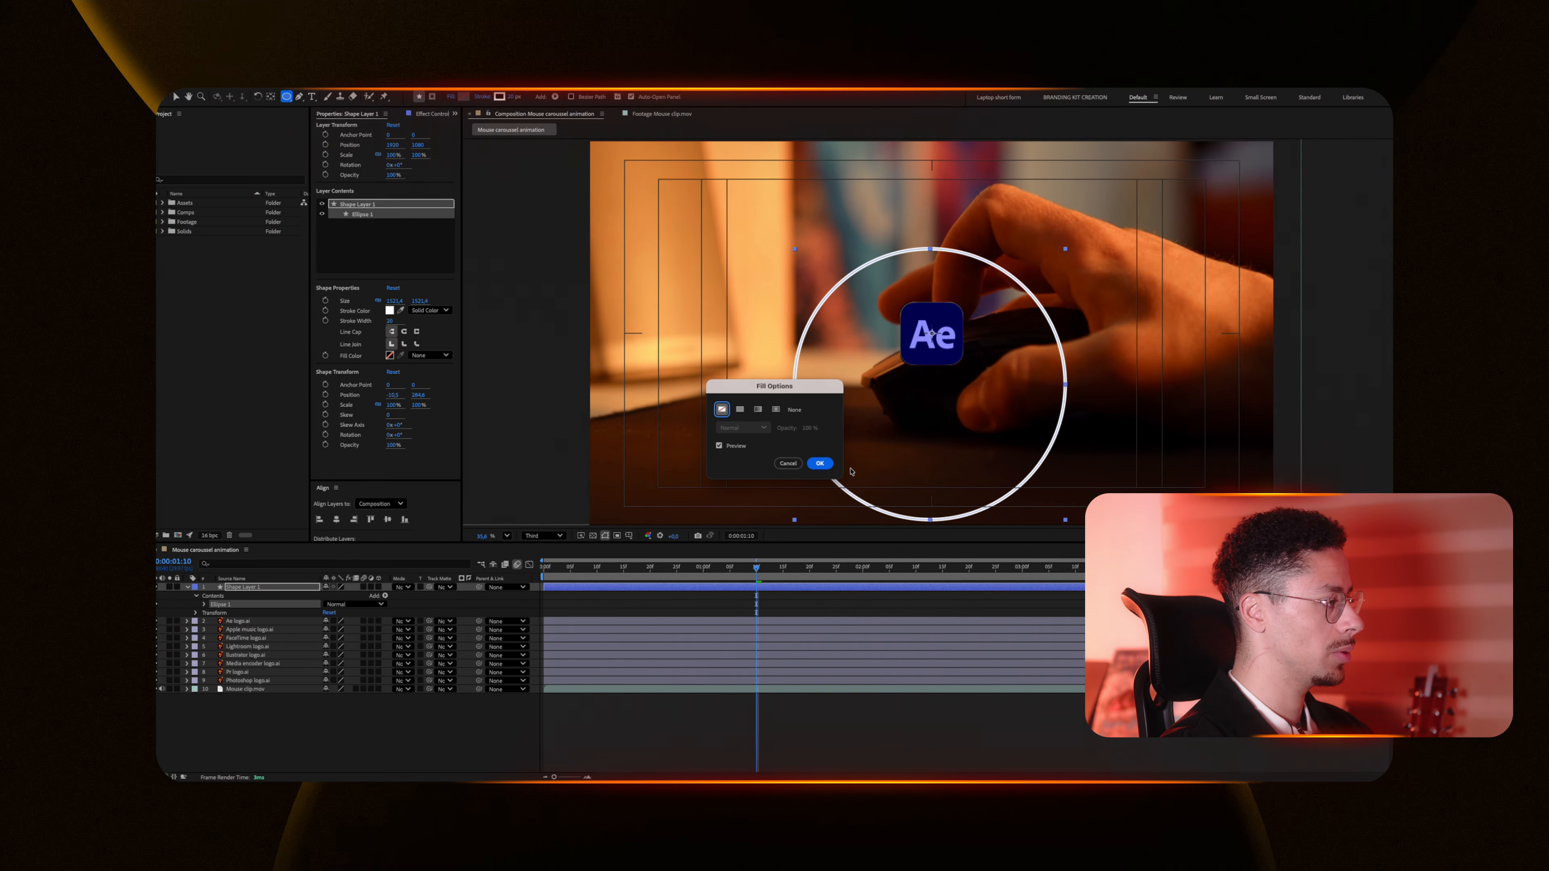
pyautogui.click(820, 464)
pyautogui.press('v')
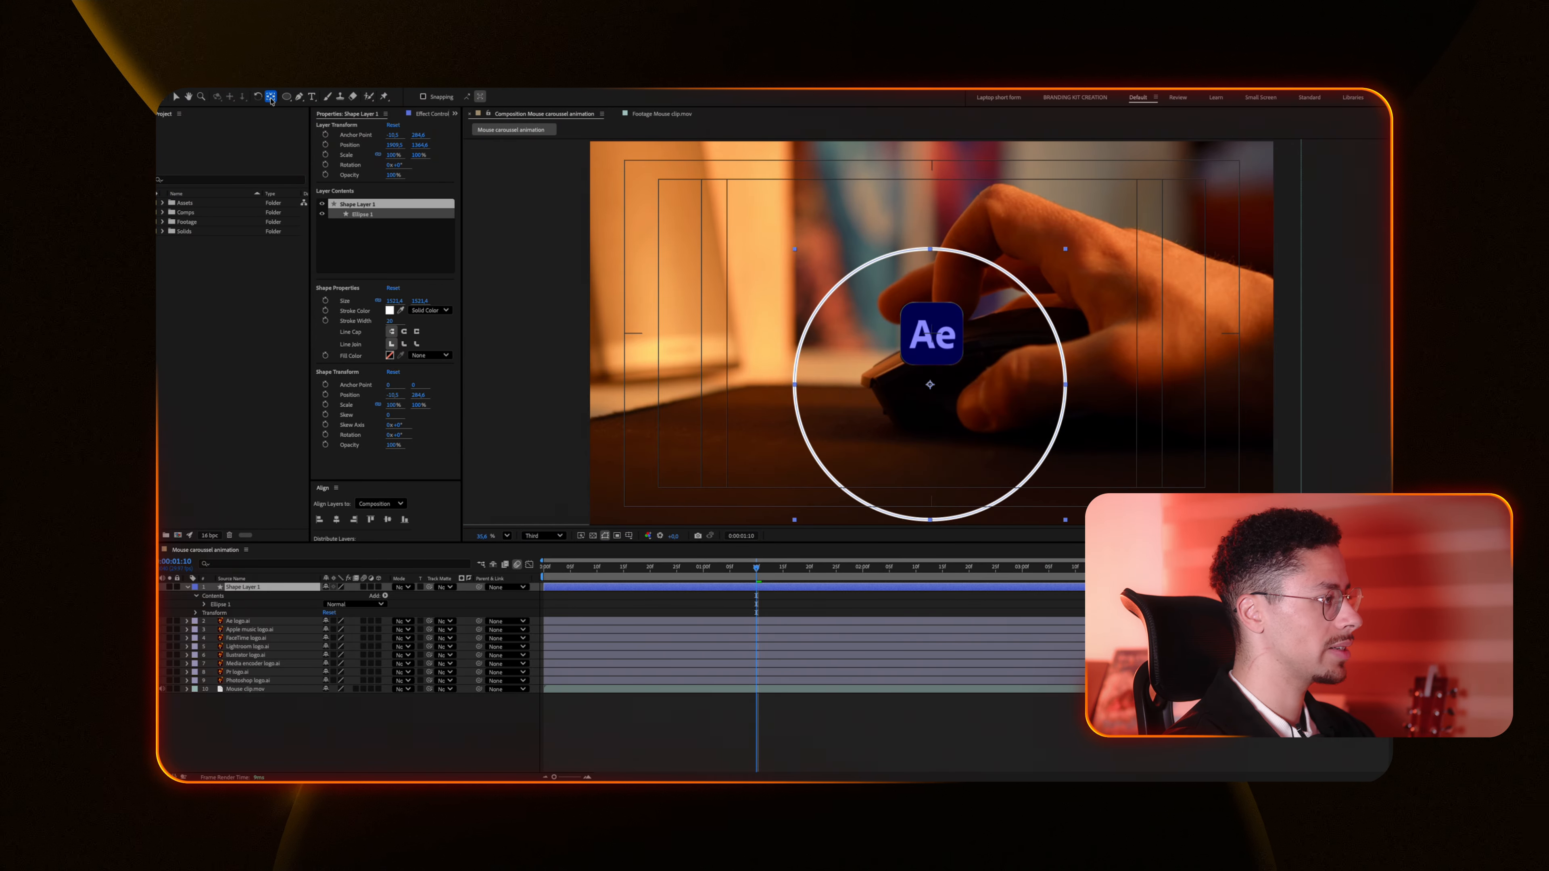
# Step: Place the Ae logo at the top of the circle and the Apple Music logo at its upper right
pyautogui.press('v')
pyautogui.moveTo(996, 478); pyautogui.dragTo(995, 476)
pyautogui.moveTo(949, 347); pyautogui.dragTo(947, 213)
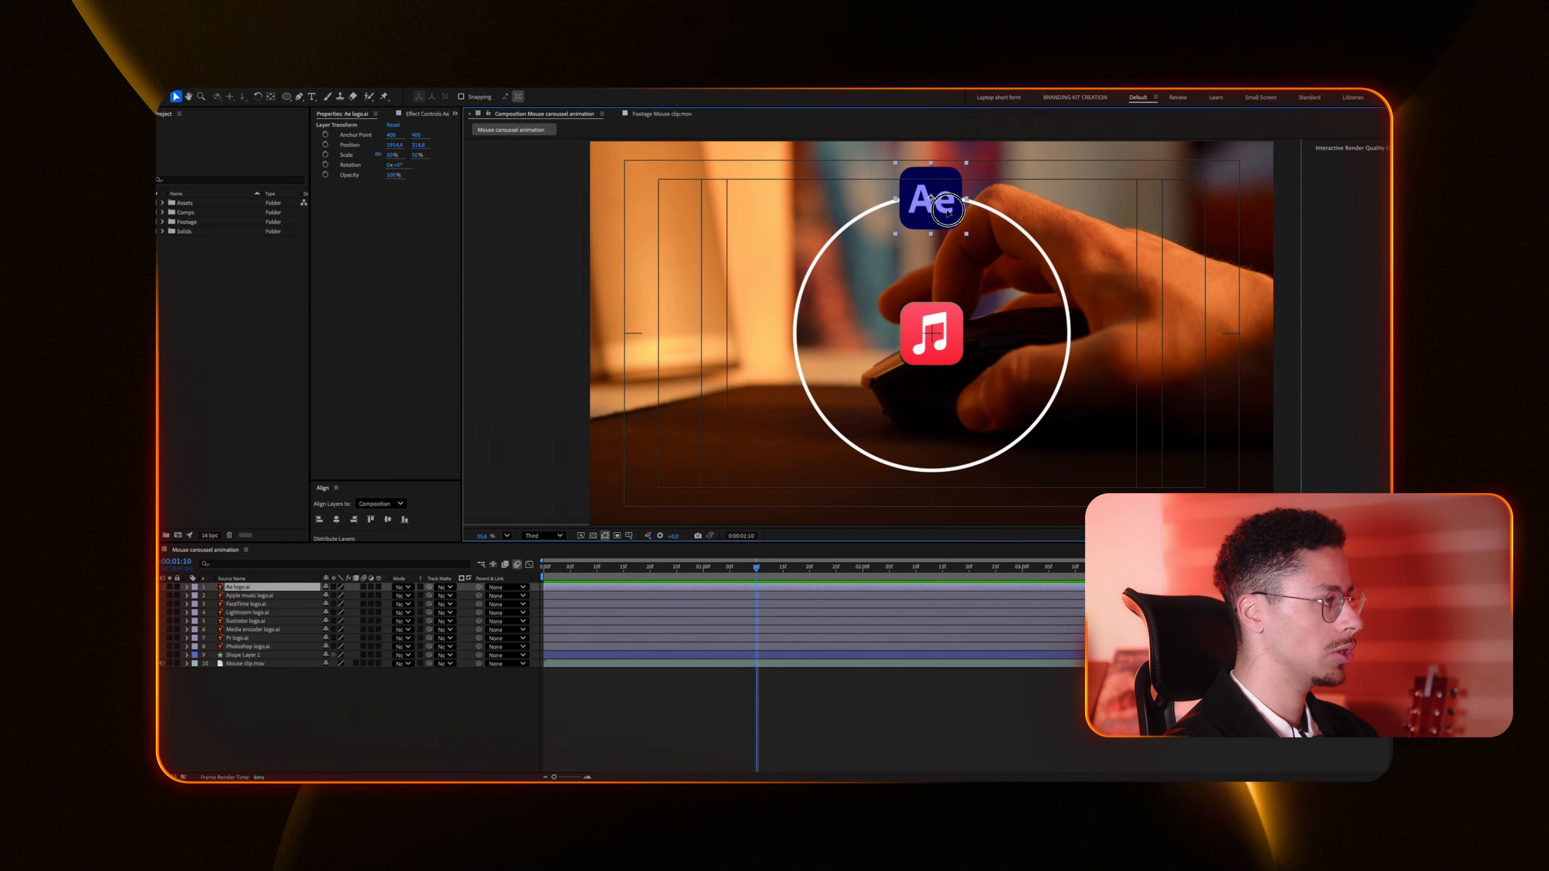
pyautogui.moveTo(938, 326); pyautogui.dragTo(1025, 229)
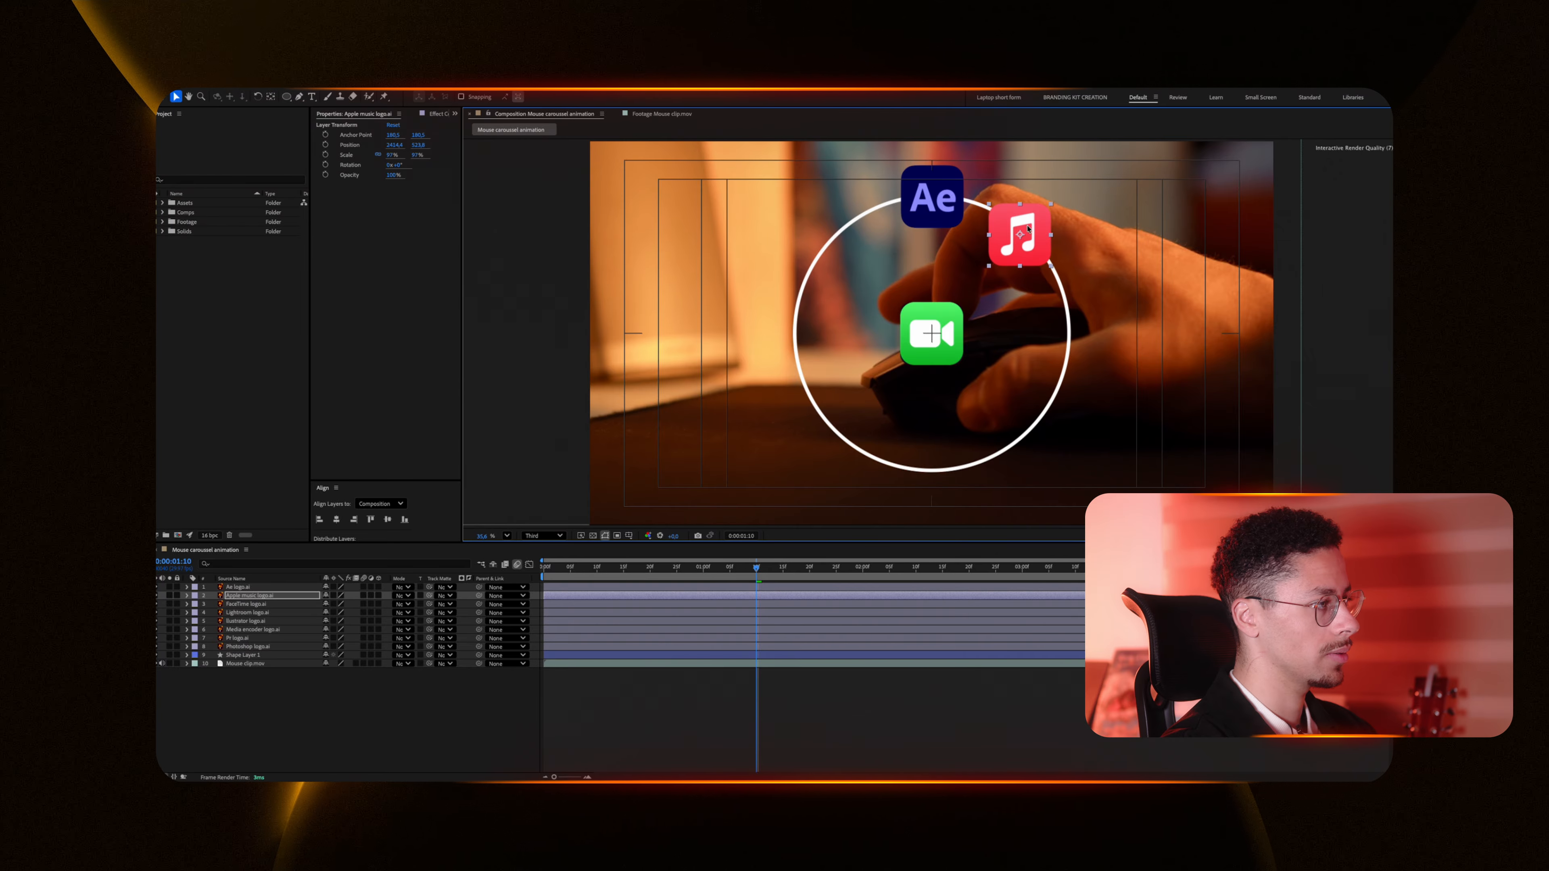
# Step: Select all logo layers and lower their opacity
pyautogui.click(251, 589)
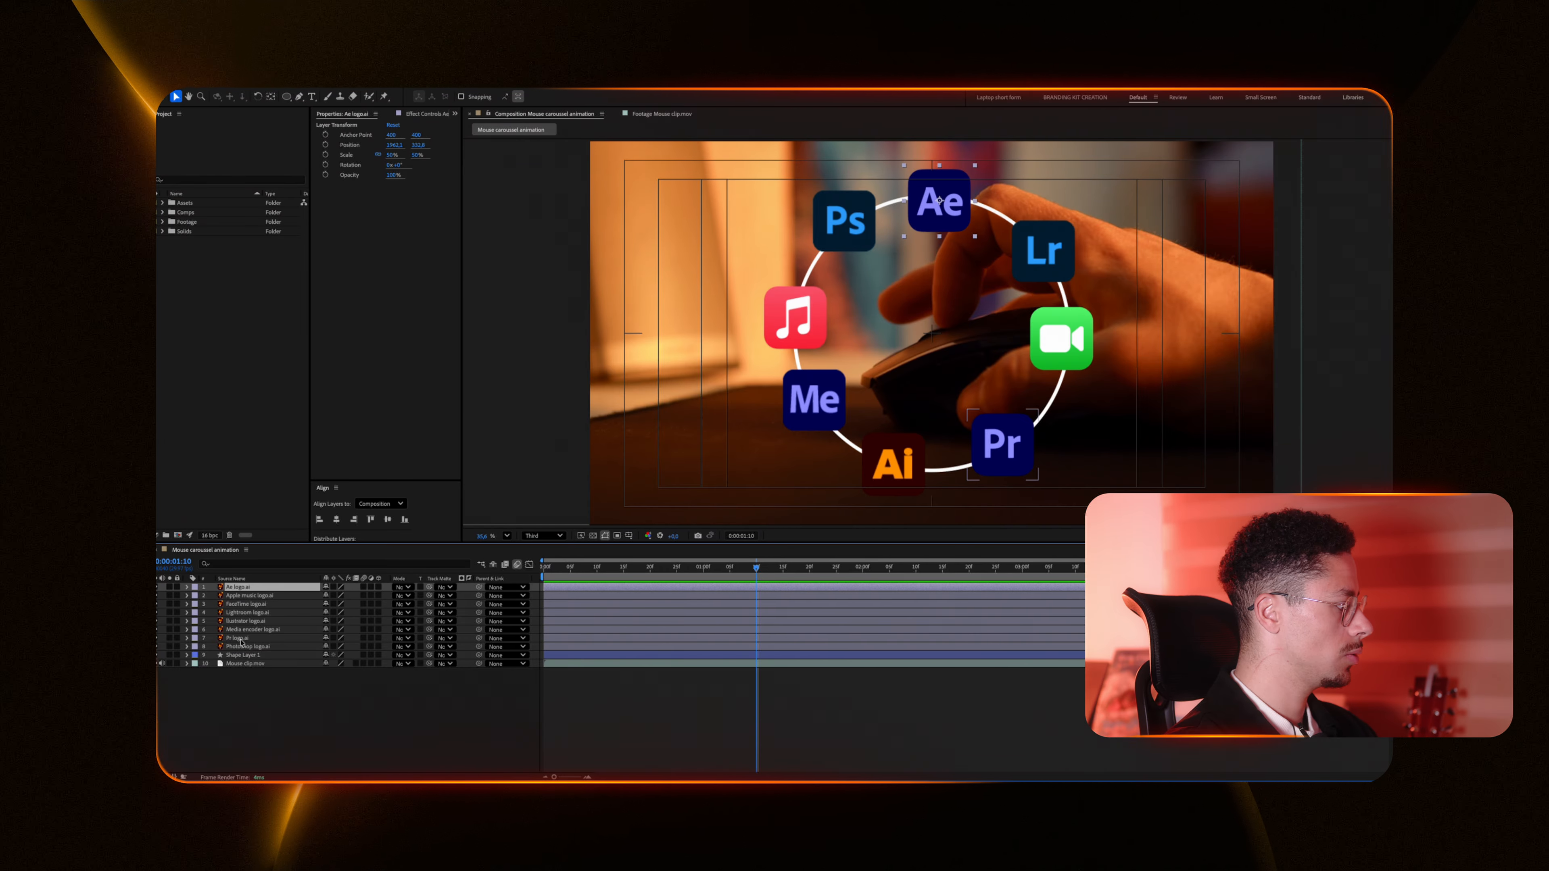
pyautogui.keyDown('shift'); pyautogui.click(239, 646); pyautogui.keyUp('shift')
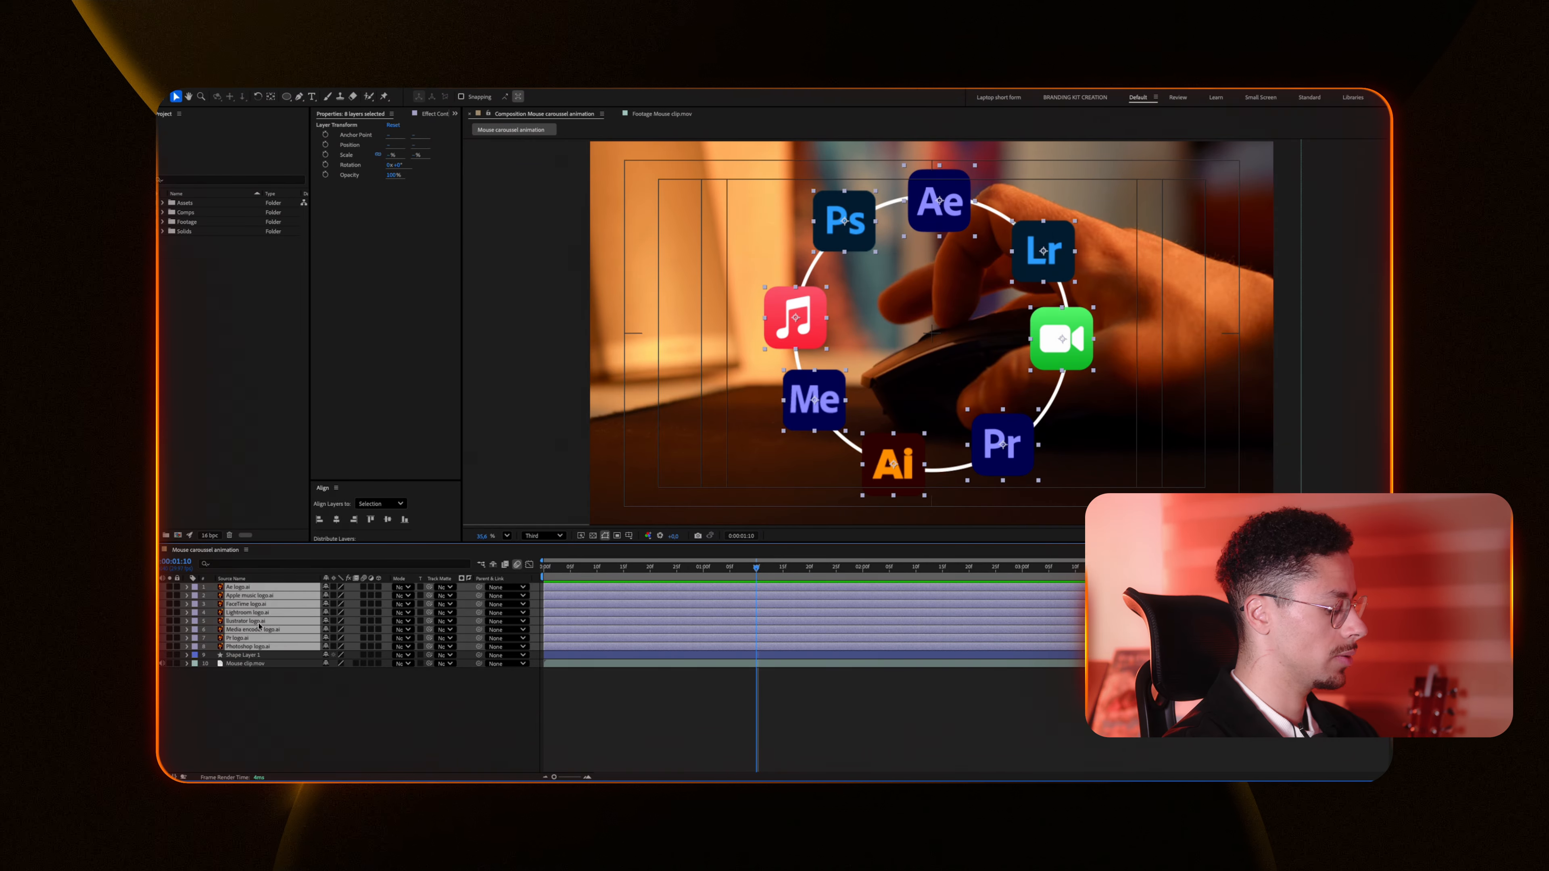
pyautogui.press('t')
pyautogui.moveTo(328, 596); pyautogui.dragTo(301, 595)
# Step: Rotate the Lightroom and other logos so they tilt along the circle
pyautogui.click(1066, 351)
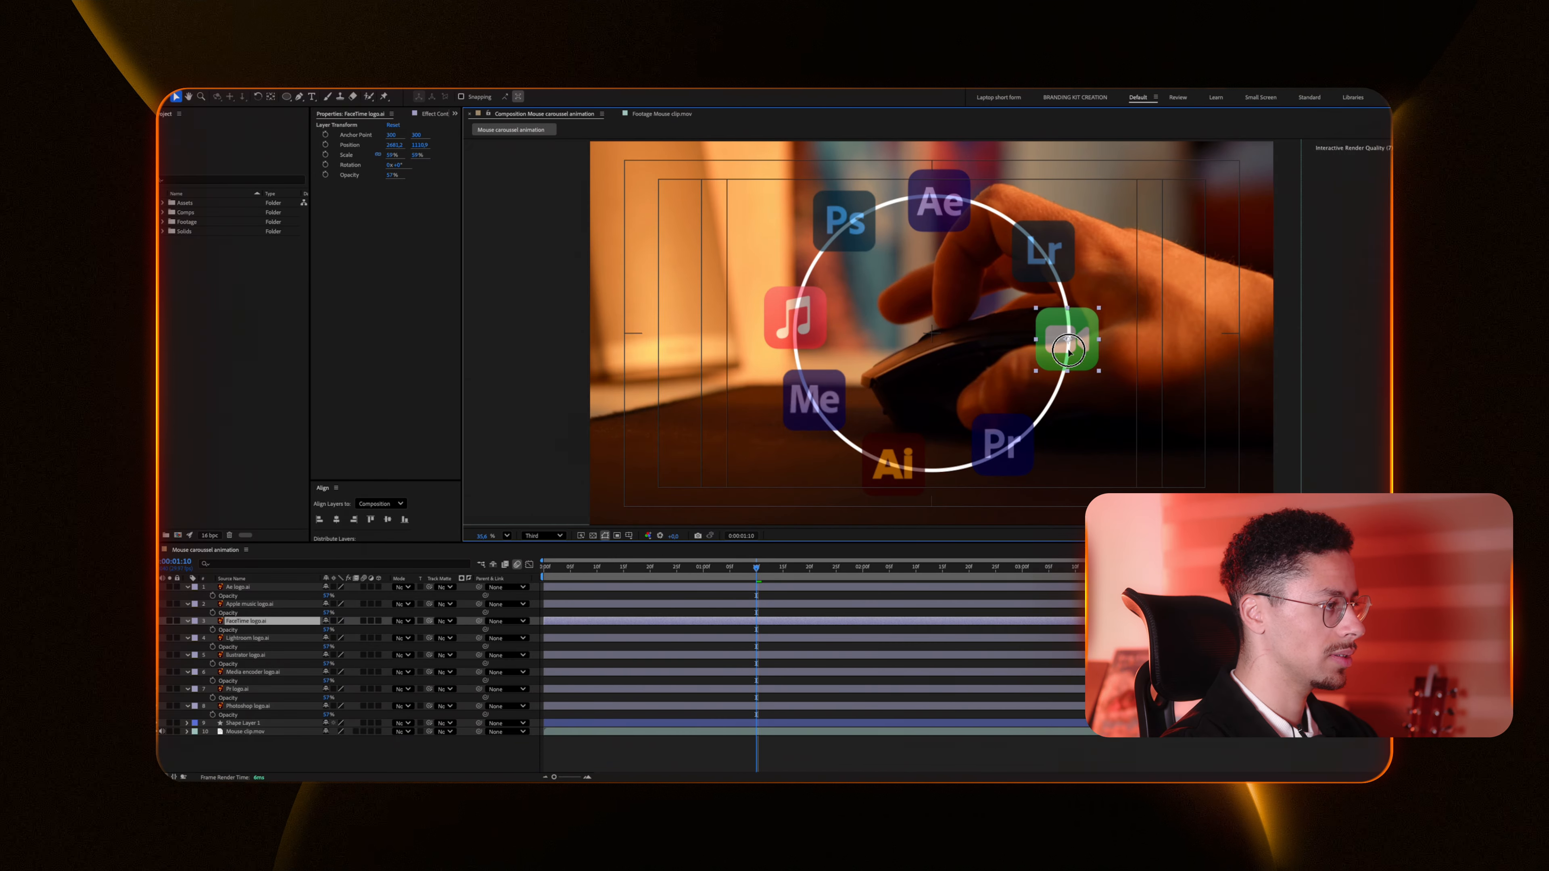
pyautogui.click(1003, 465)
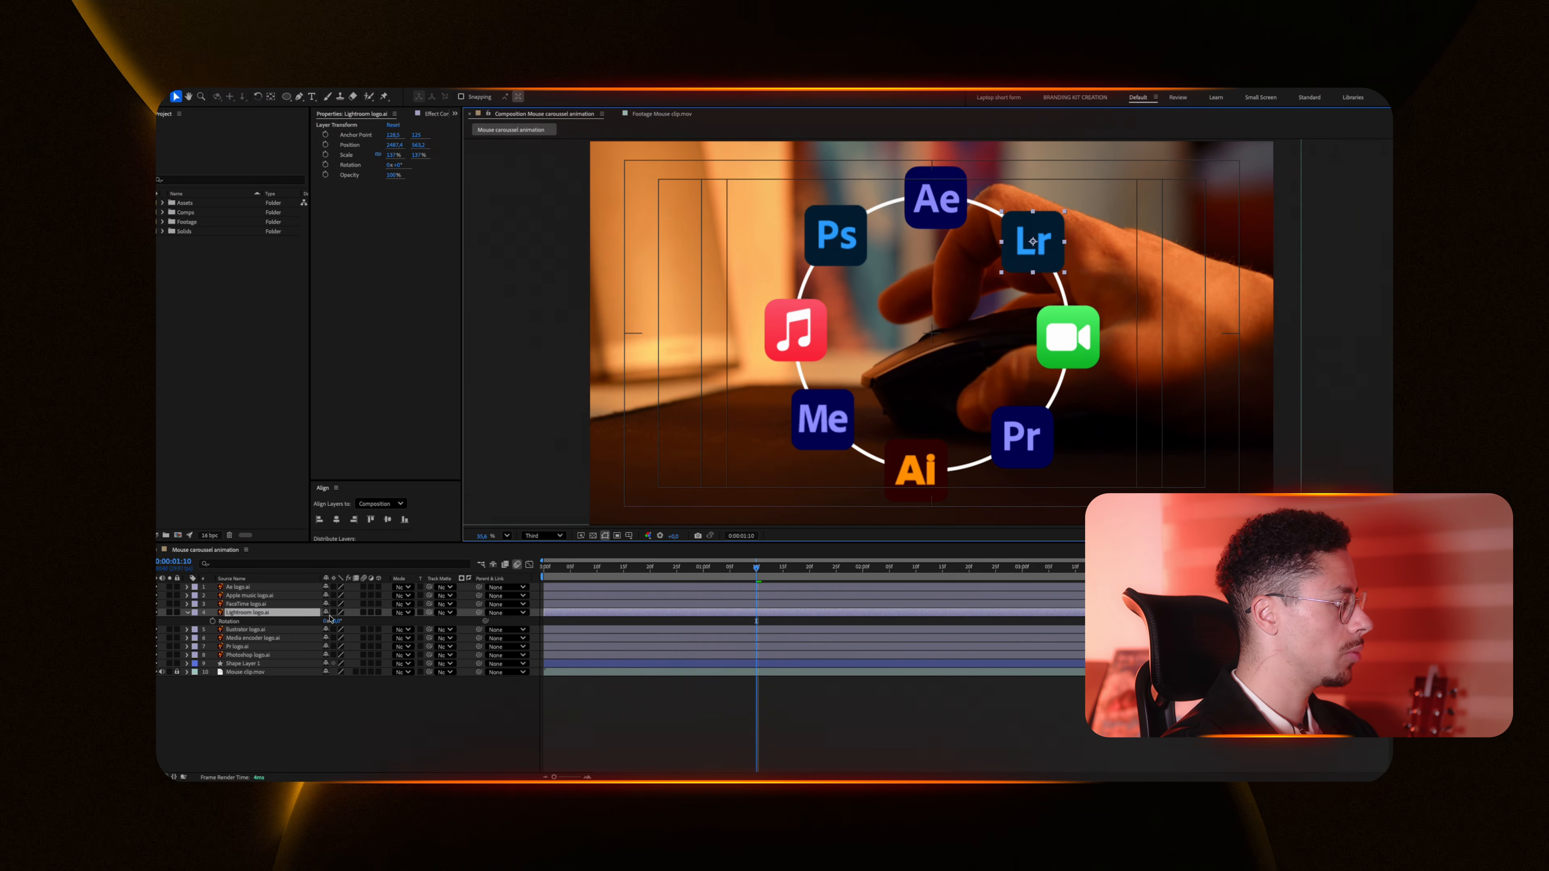
pyautogui.moveTo(338, 623); pyautogui.dragTo(367, 622)
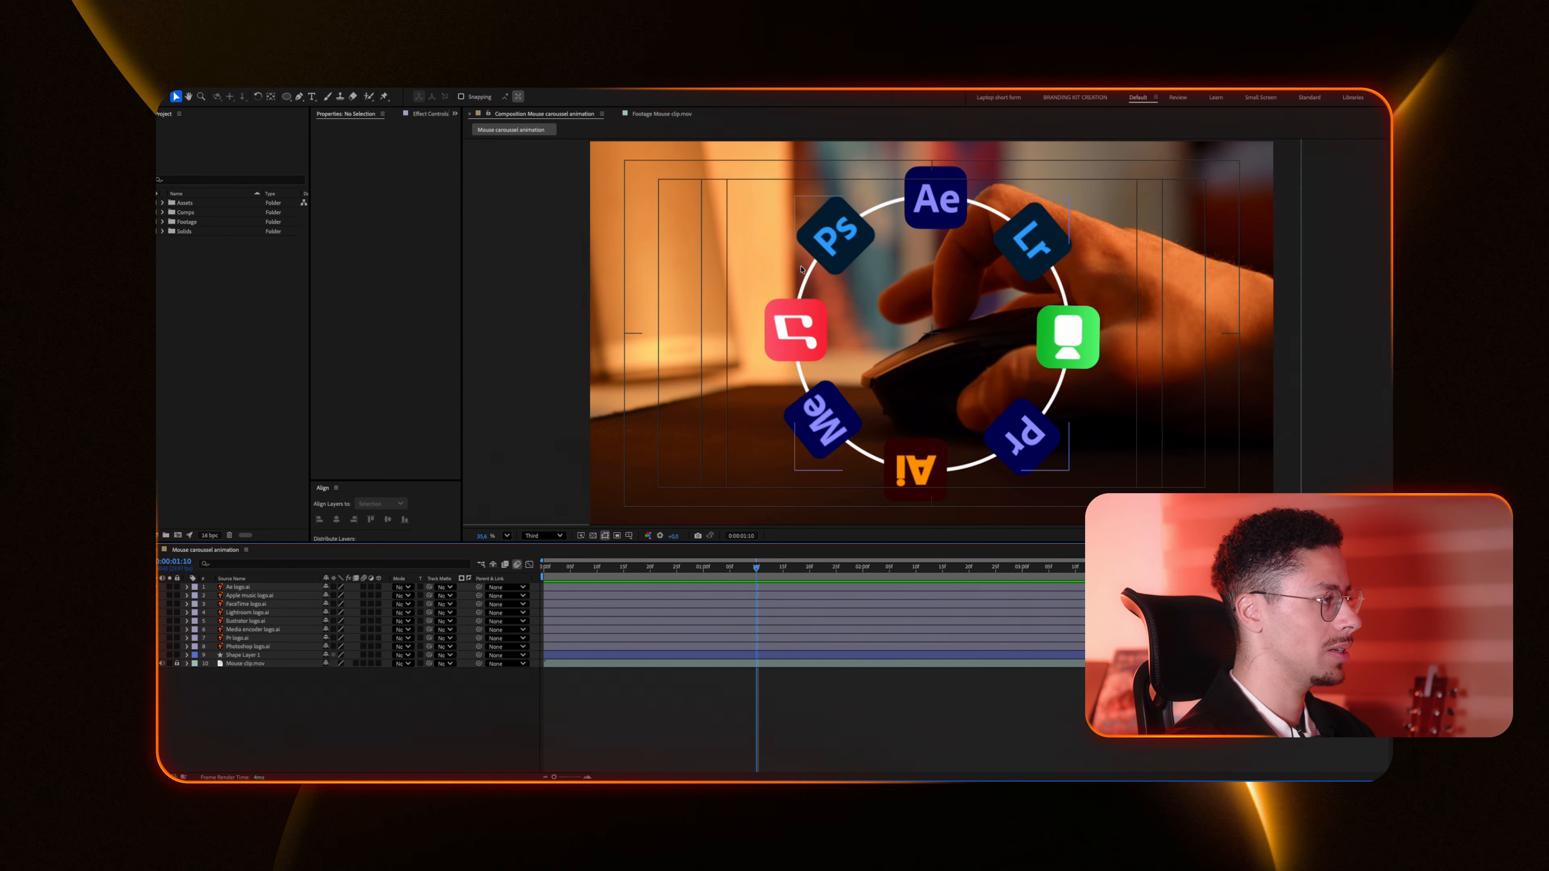
# Step: Select all logo layers and create shapes from the vector layers
pyautogui.click(256, 589)
pyautogui.keyDown('shift'); pyautogui.click(264, 646); pyautogui.keyUp('shift')
pyautogui.rightClick(270, 634)
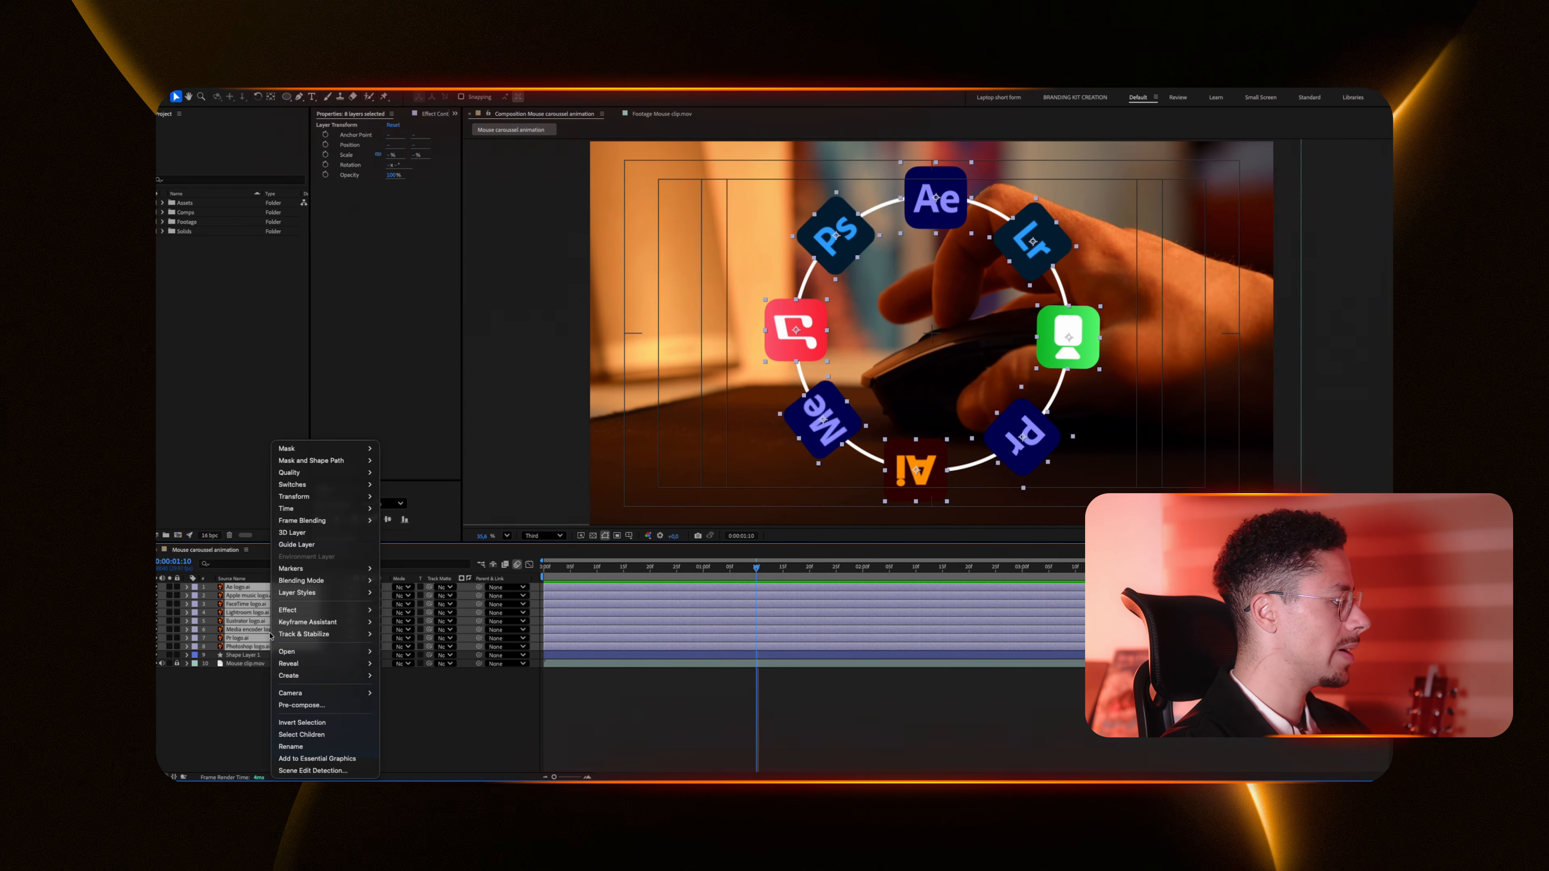
pyautogui.moveTo(329, 675)
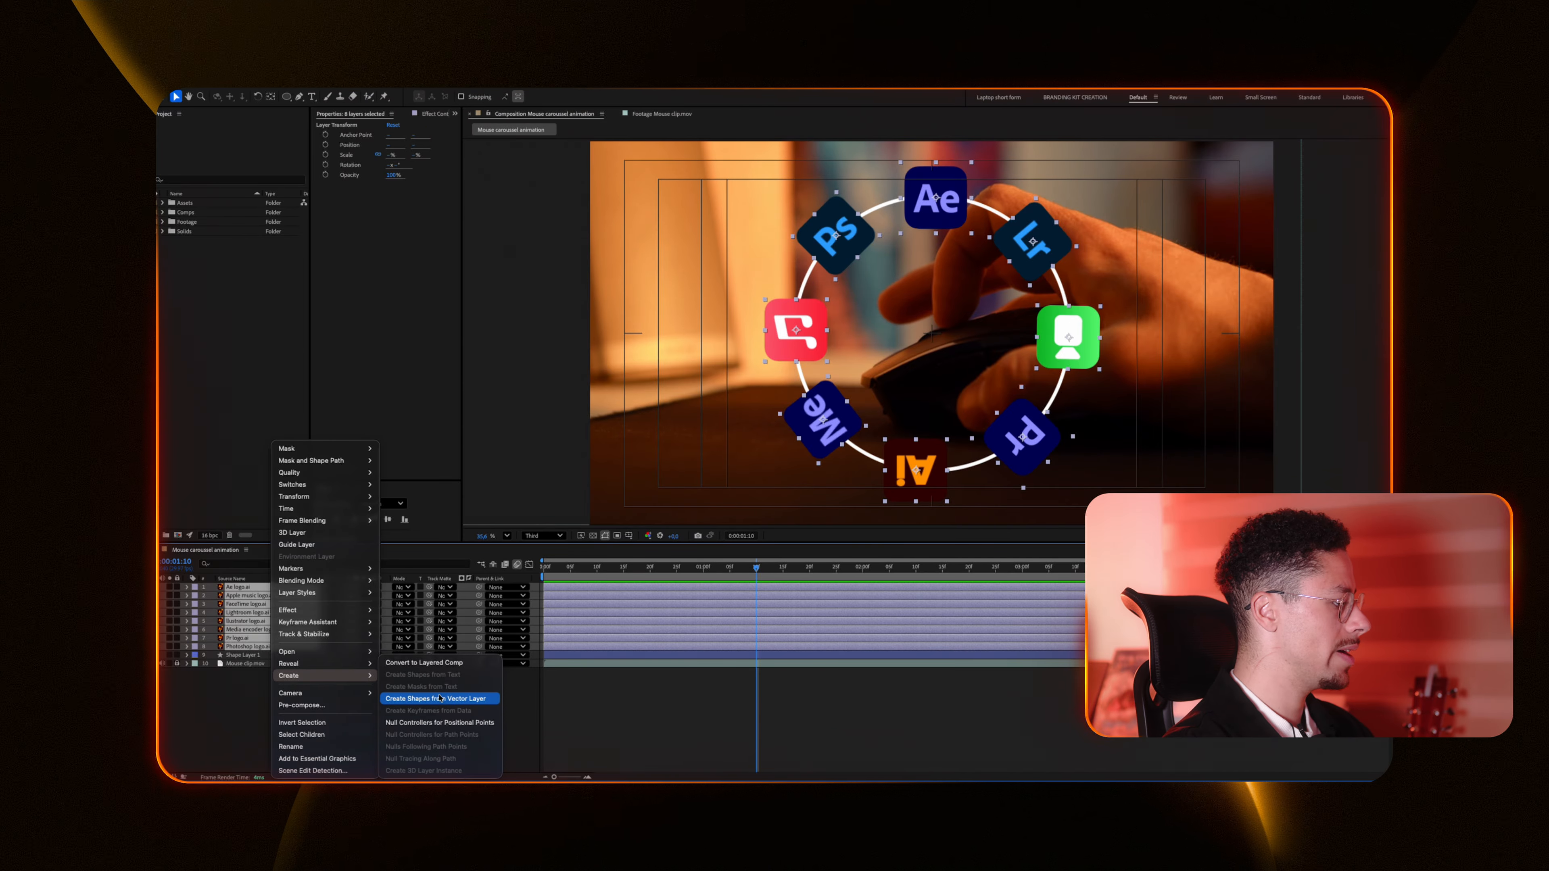
pyautogui.click(454, 701)
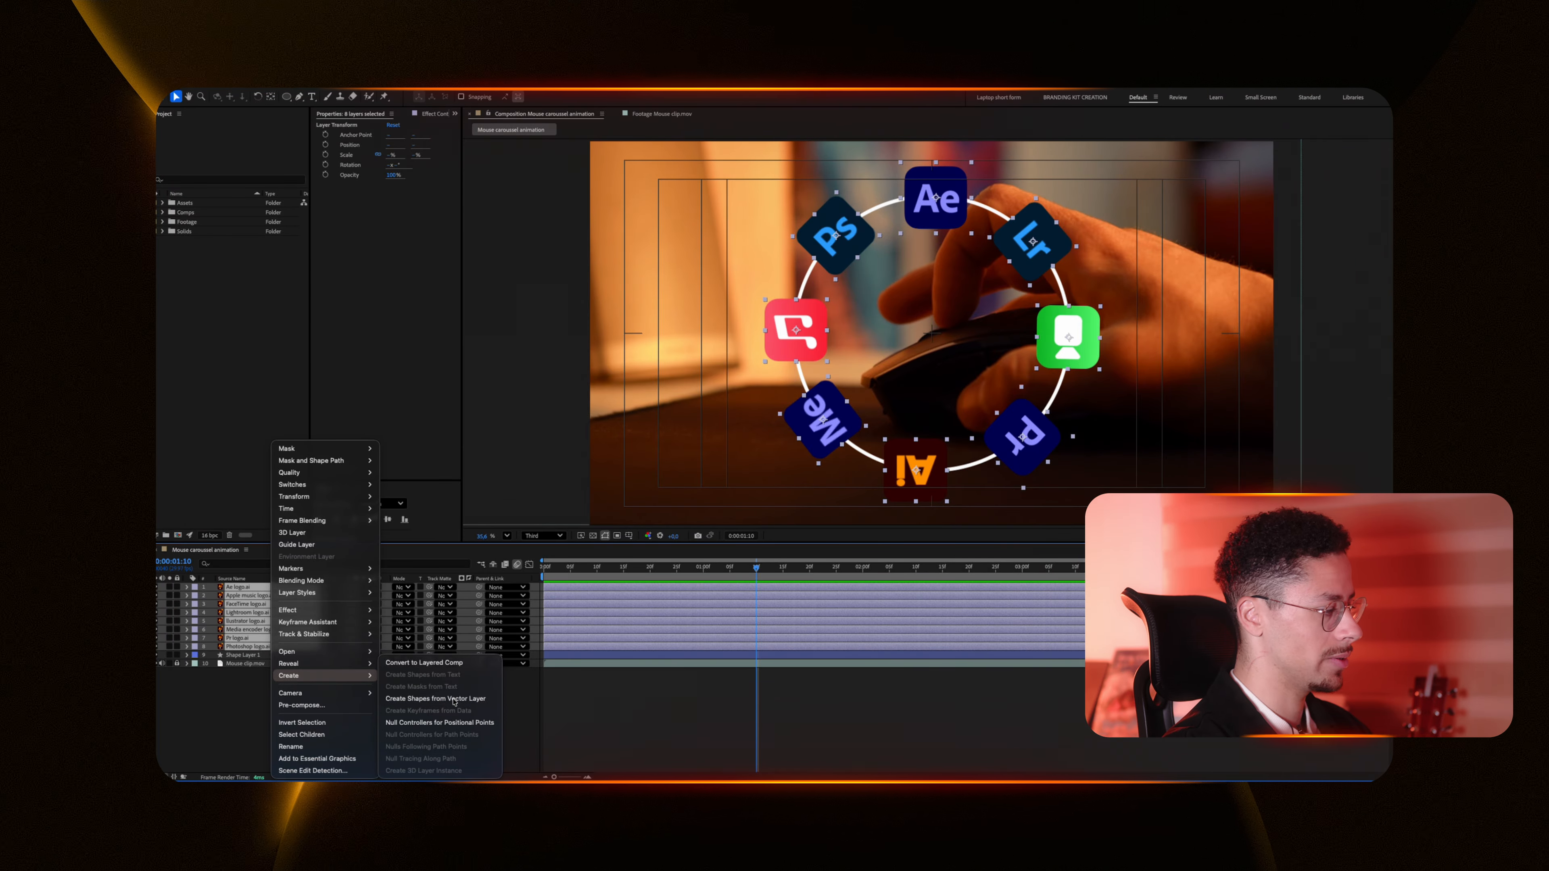
# Step: Delete the original logo vector layers, keeping the new outline shape layers
pyautogui.click(245, 595)
pyautogui.keyDown('ctrl'); pyautogui.click(244, 612); pyautogui.keyUp('ctrl')
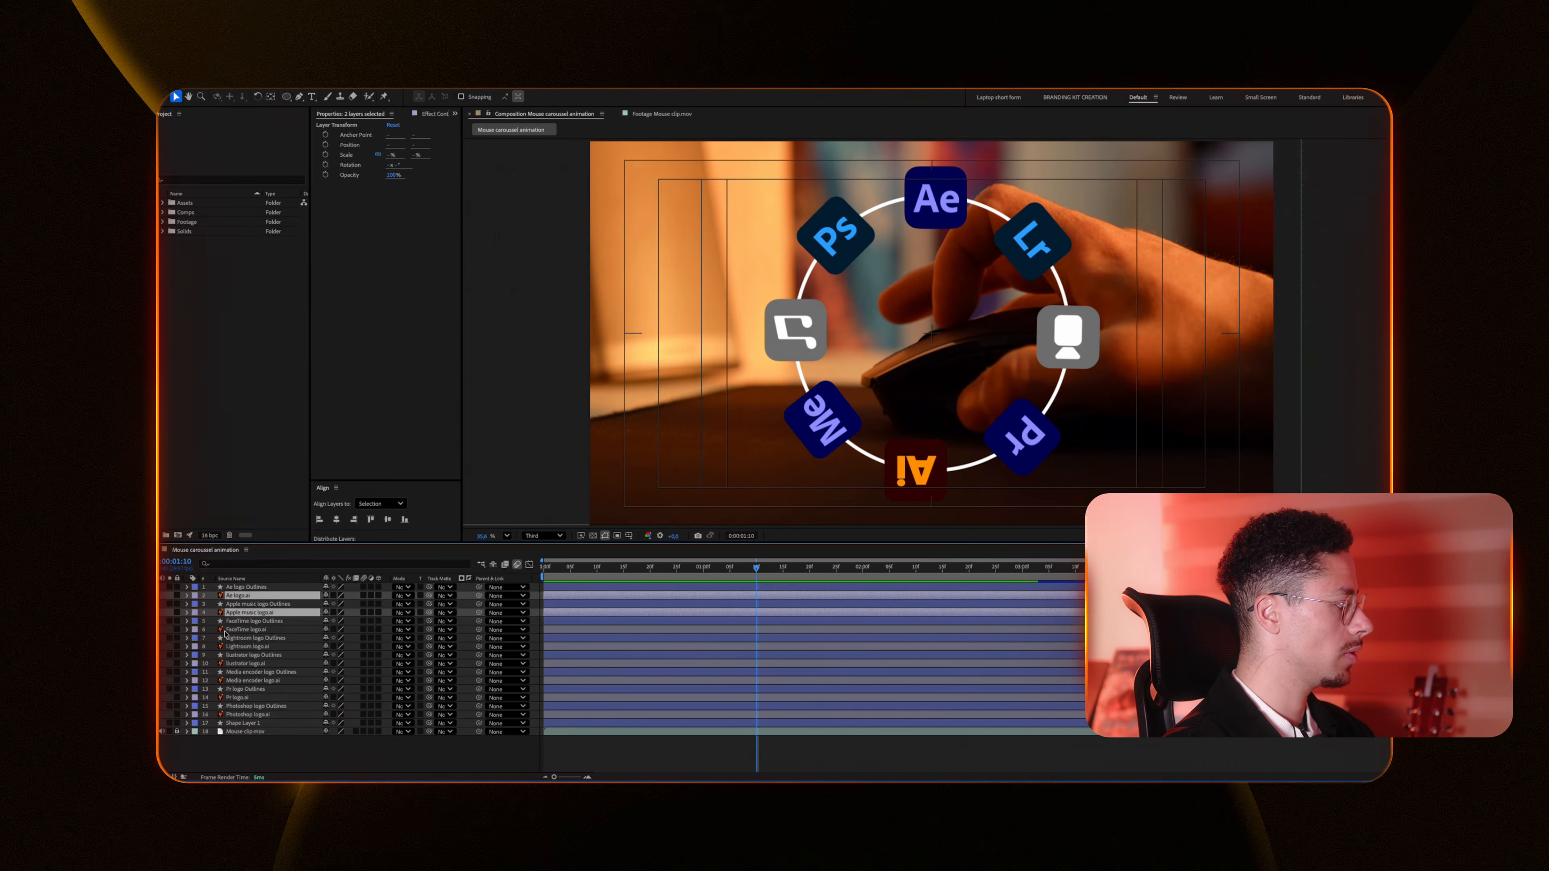
pyautogui.keyDown('ctrl'); pyautogui.click(244, 630); pyautogui.keyUp('ctrl')
pyautogui.keyDown('ctrl'); pyautogui.click(238, 647); pyautogui.keyUp('ctrl')
pyautogui.press('Delete')
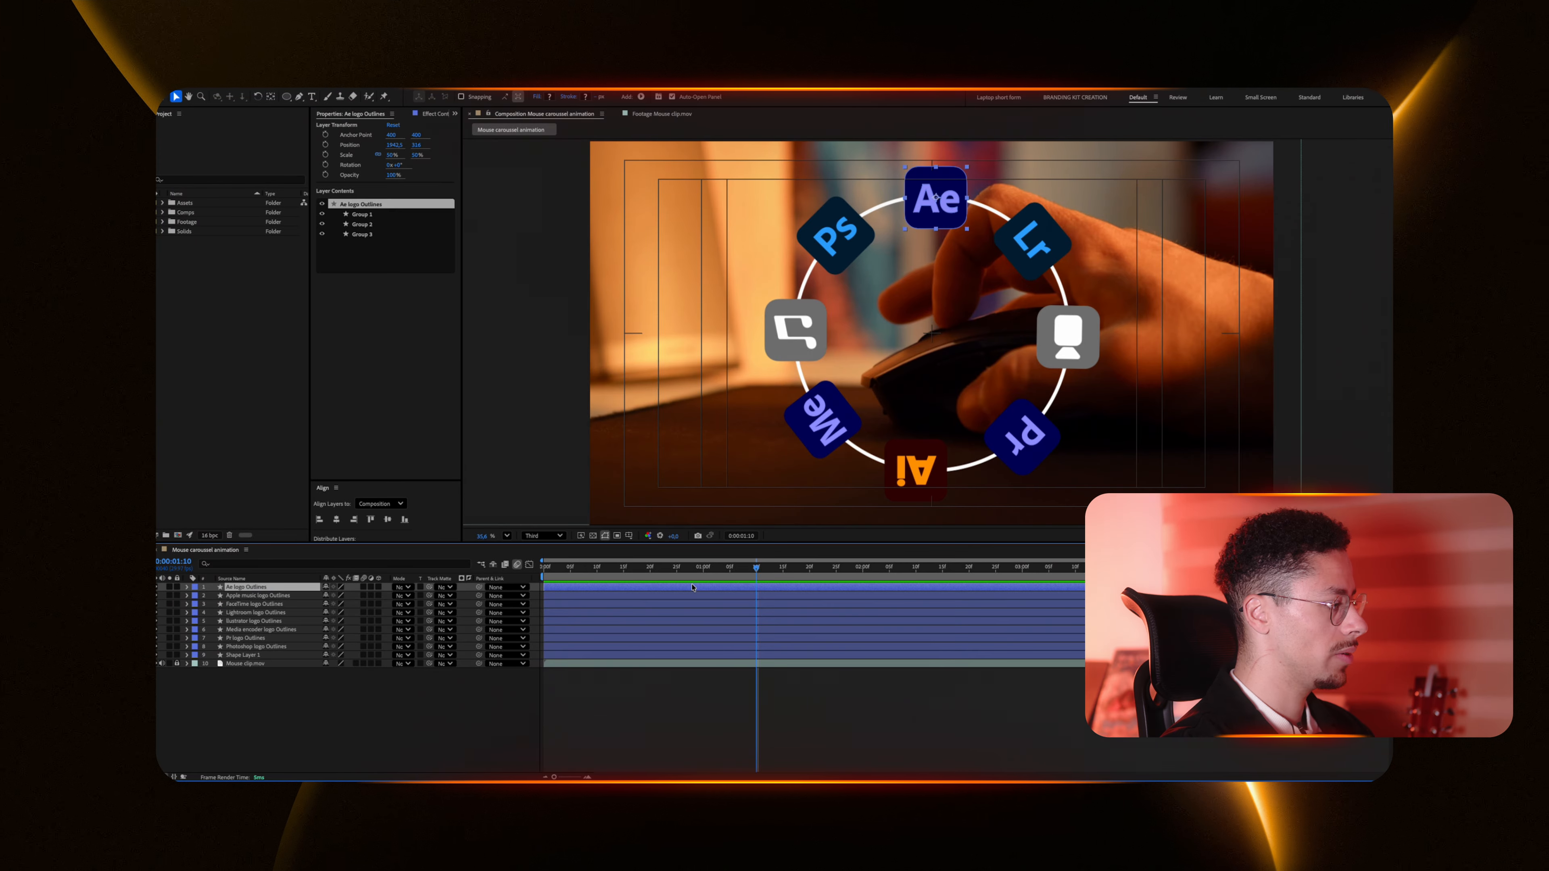
# Step: Try hiding the inner shape groups of the Ae logo outlines layer, then undo
pyautogui.click(321, 224)
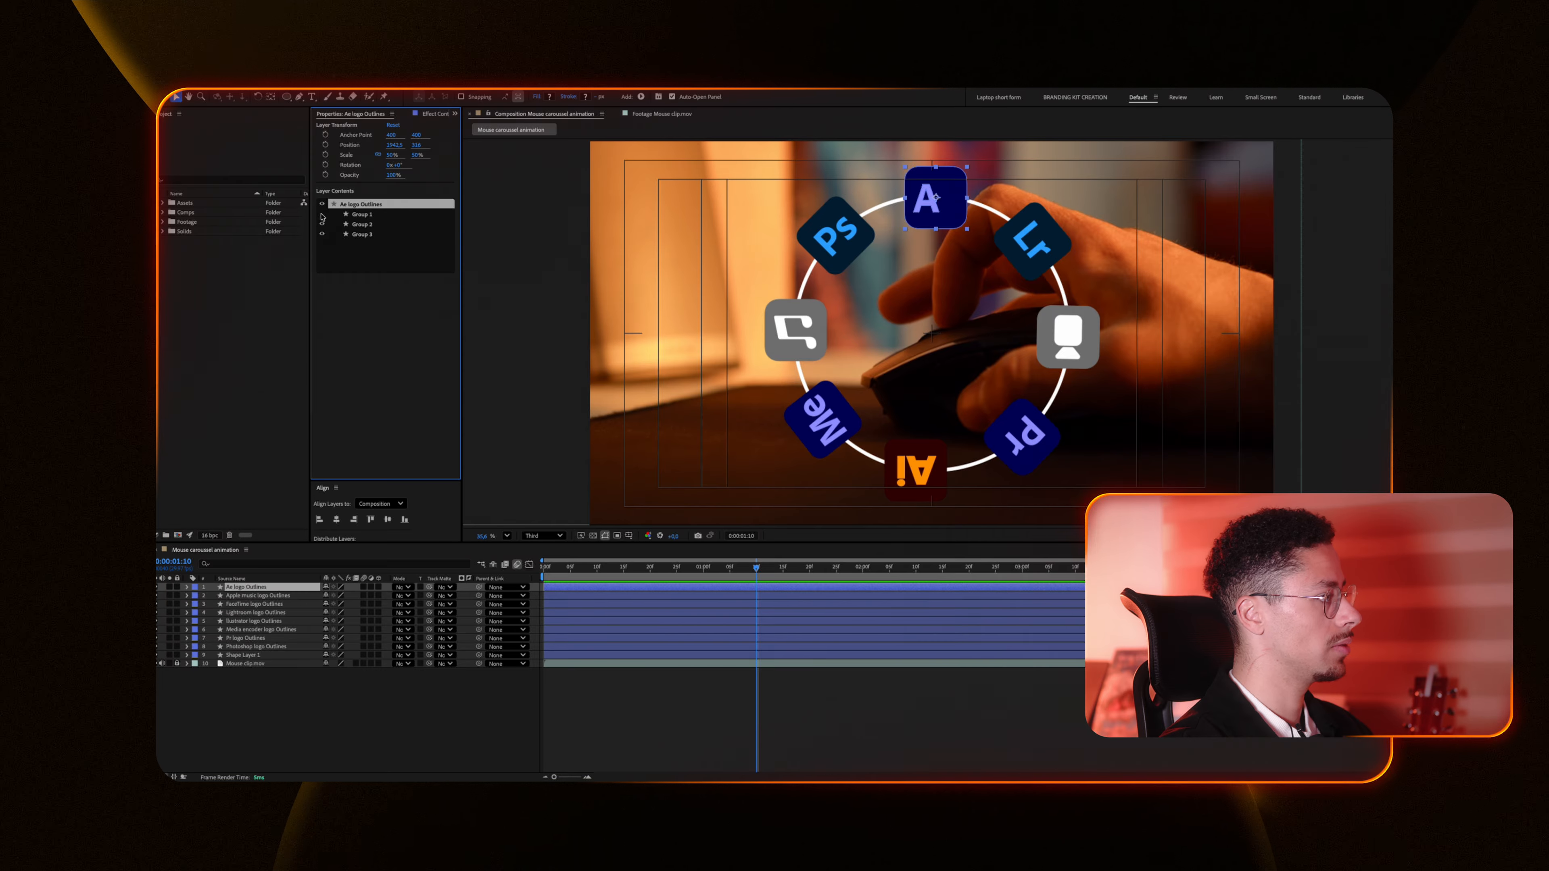
pyautogui.click(322, 235)
pyautogui.hotkey('ctrl', 'z')
pyautogui.hotkey('ctrl', 'z')
pyautogui.hotkey('ctrl', 'z')
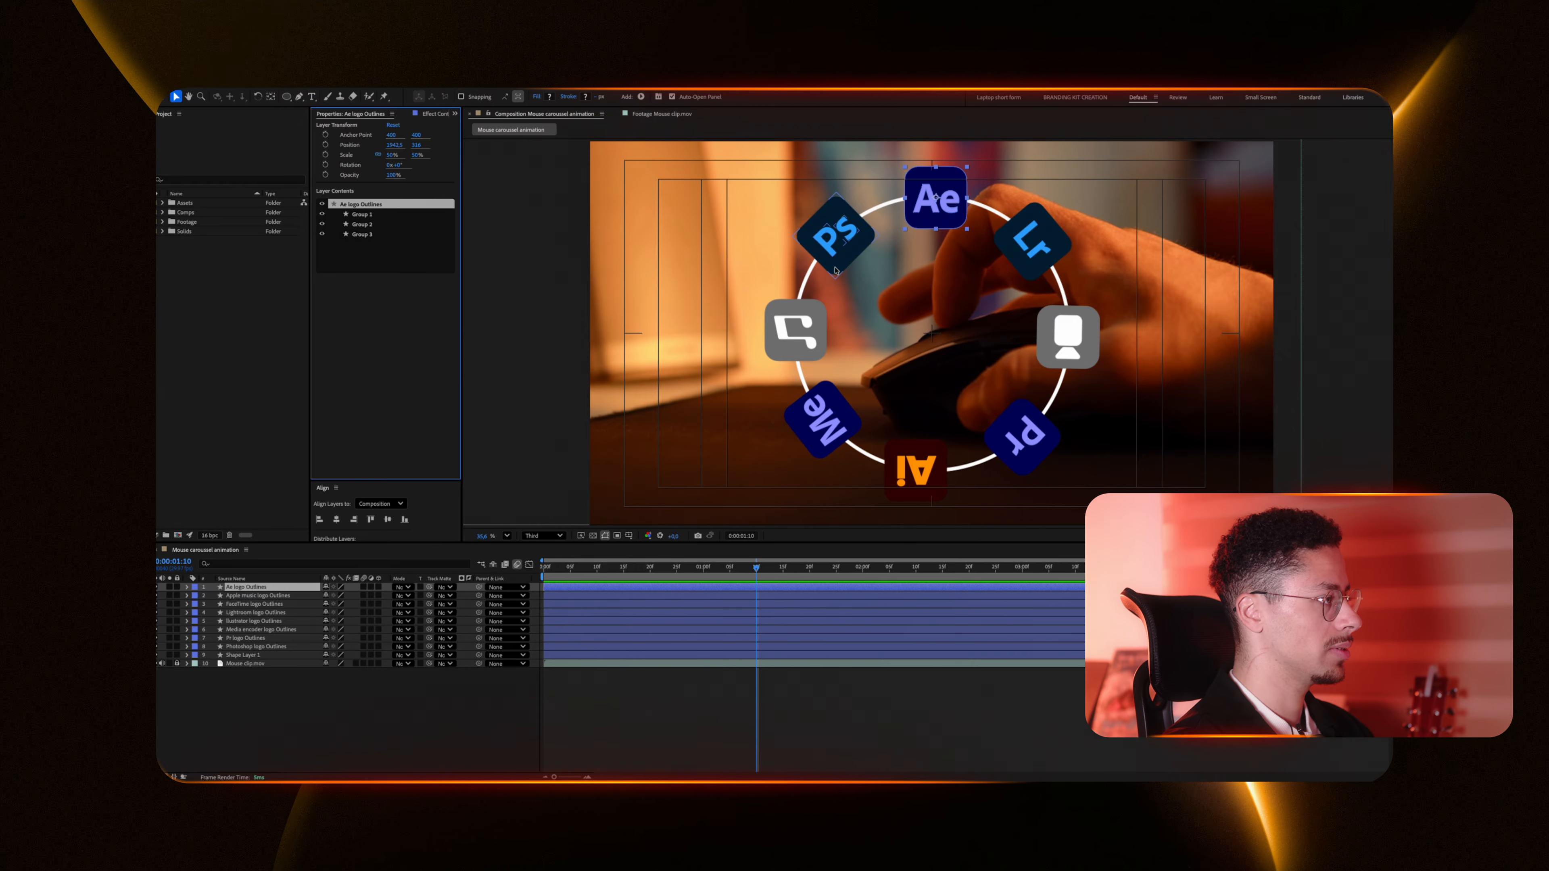
# Step: Duplicate the Ae logo outlines layer and rename the copy AE
pyautogui.click(763, 591)
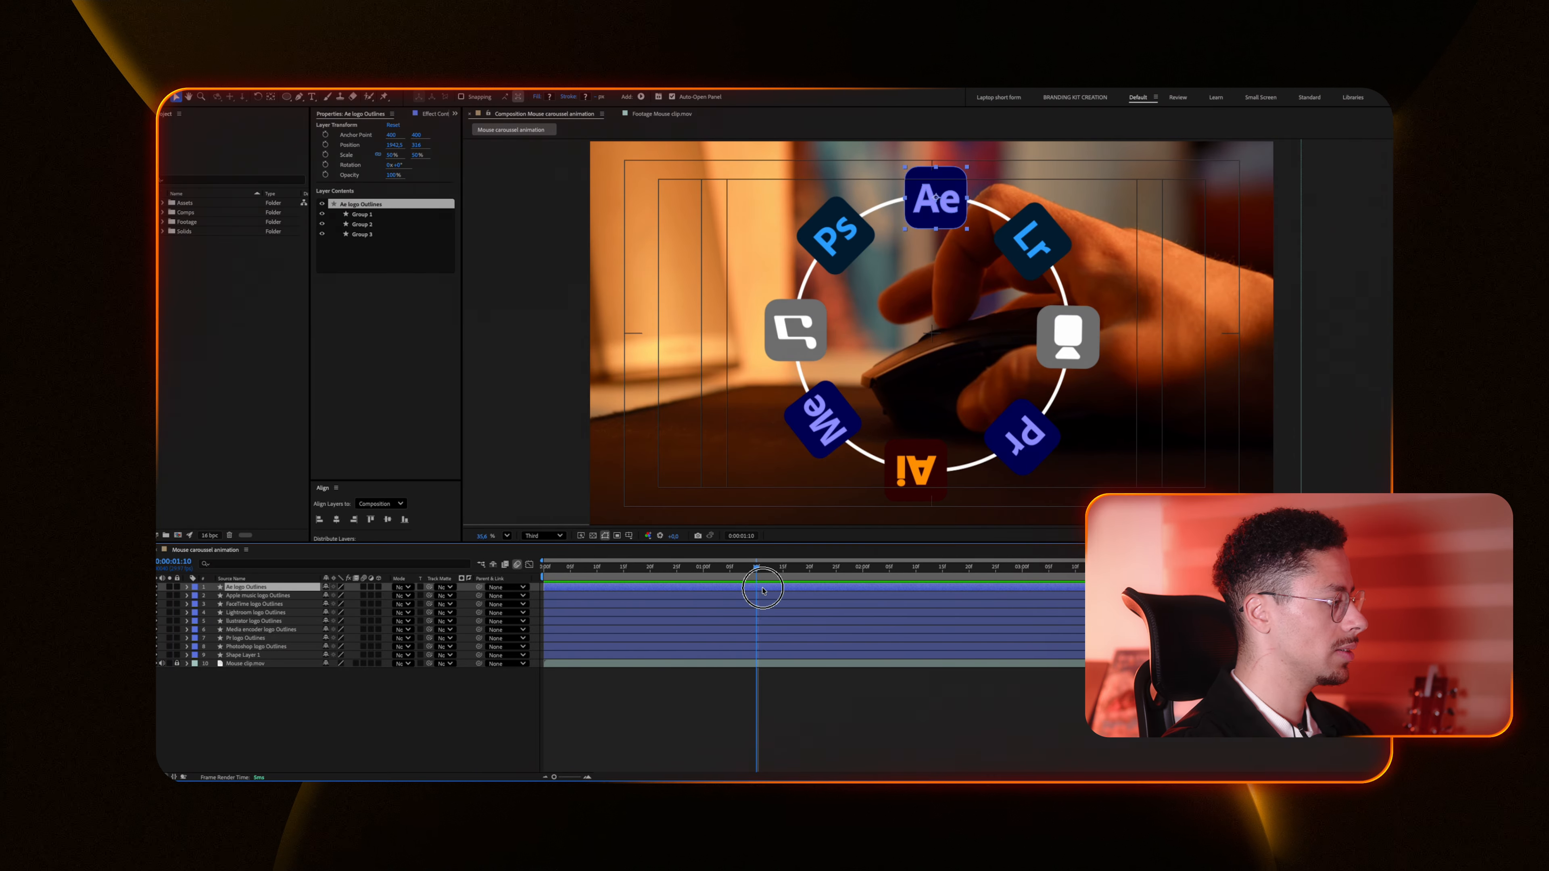
pyautogui.hotkey('ctrl', 'd')
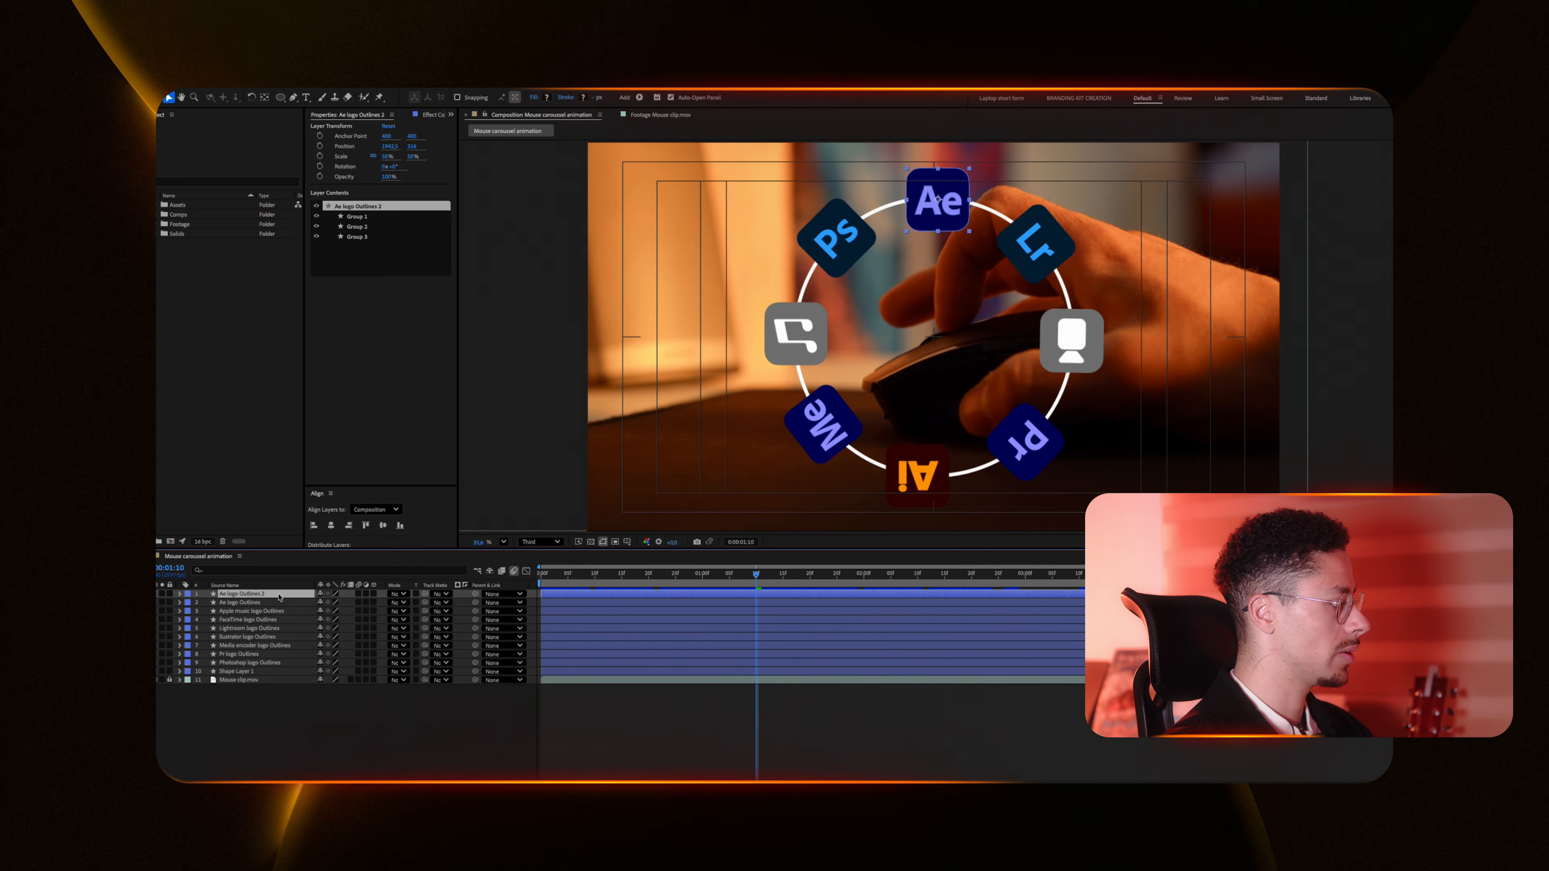
pyautogui.press('Return')
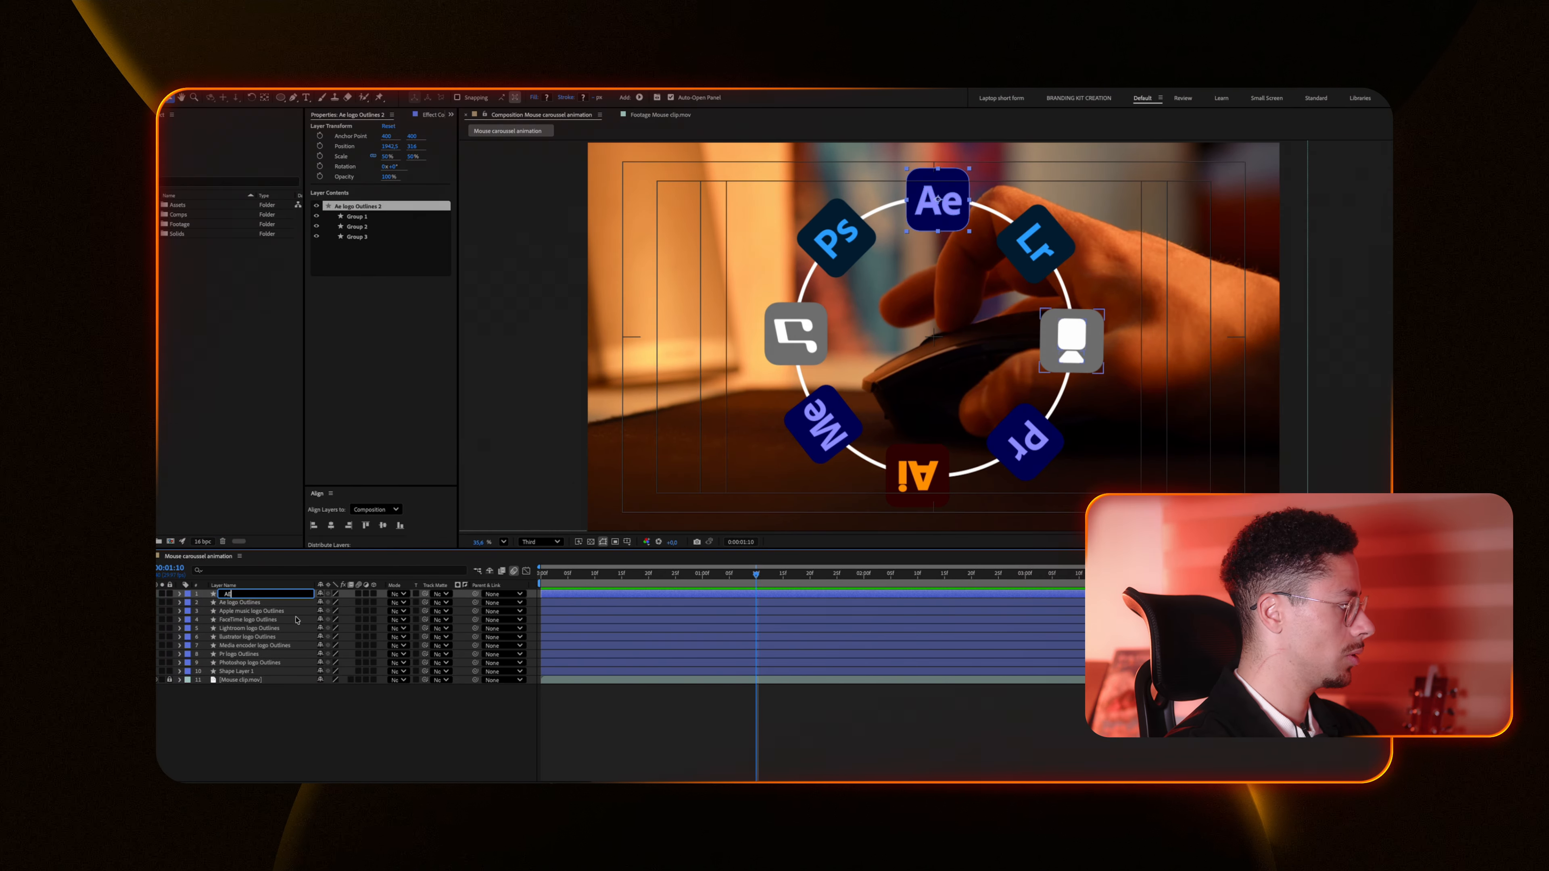
pyautogui.write('AE')
pyautogui.press('Return')
# Step: Rename the original Ae logo outlines layer AE BG
pyautogui.hotkey('ctrl', 'Down')
pyautogui.press('Return')
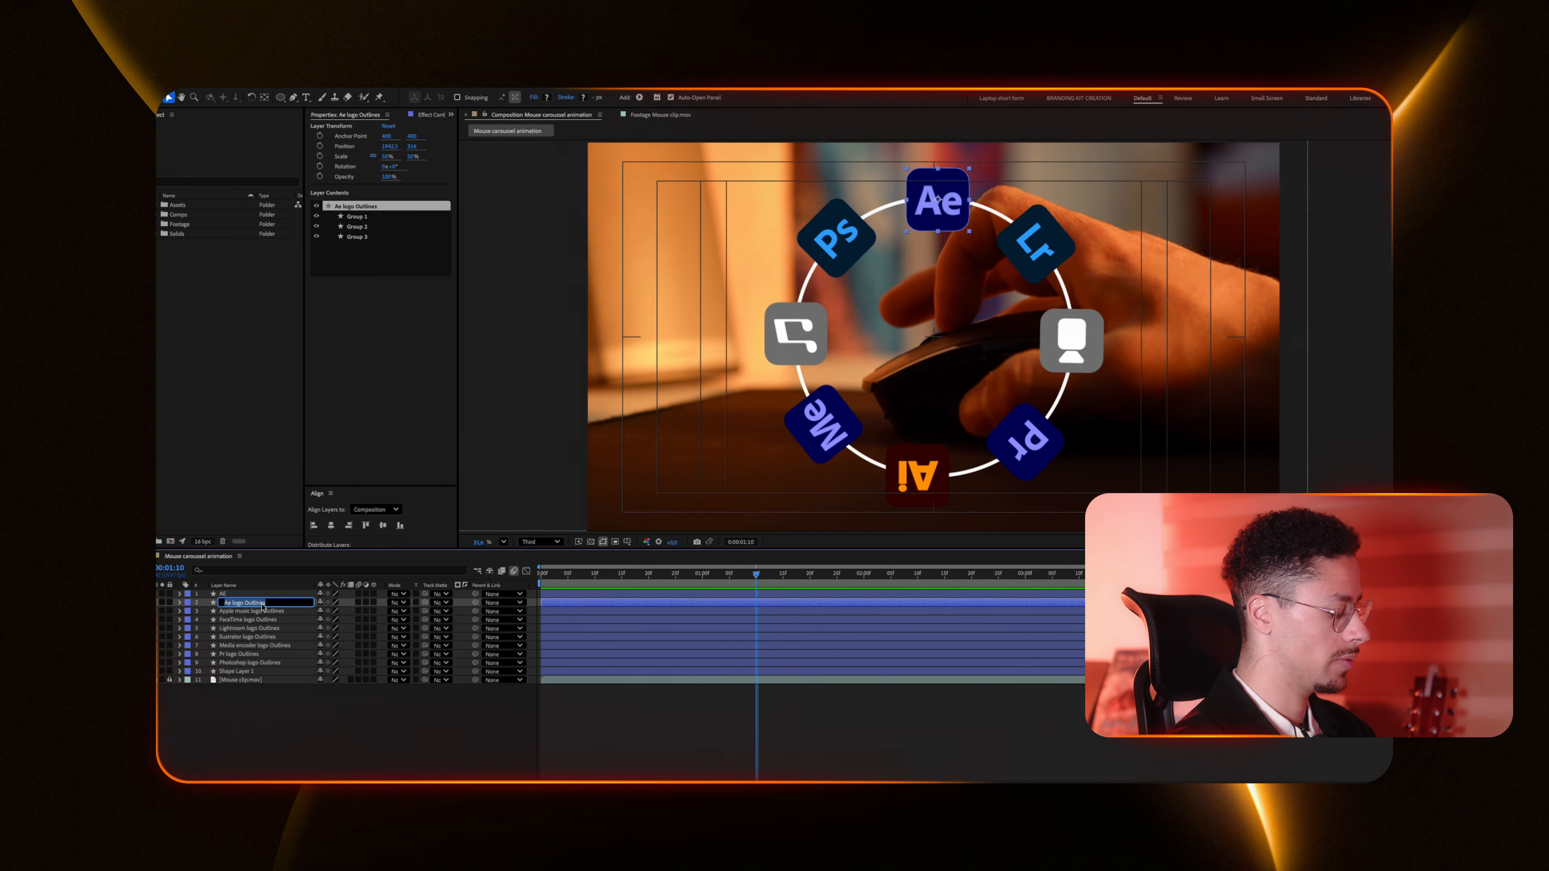
pyautogui.write('AE BG')
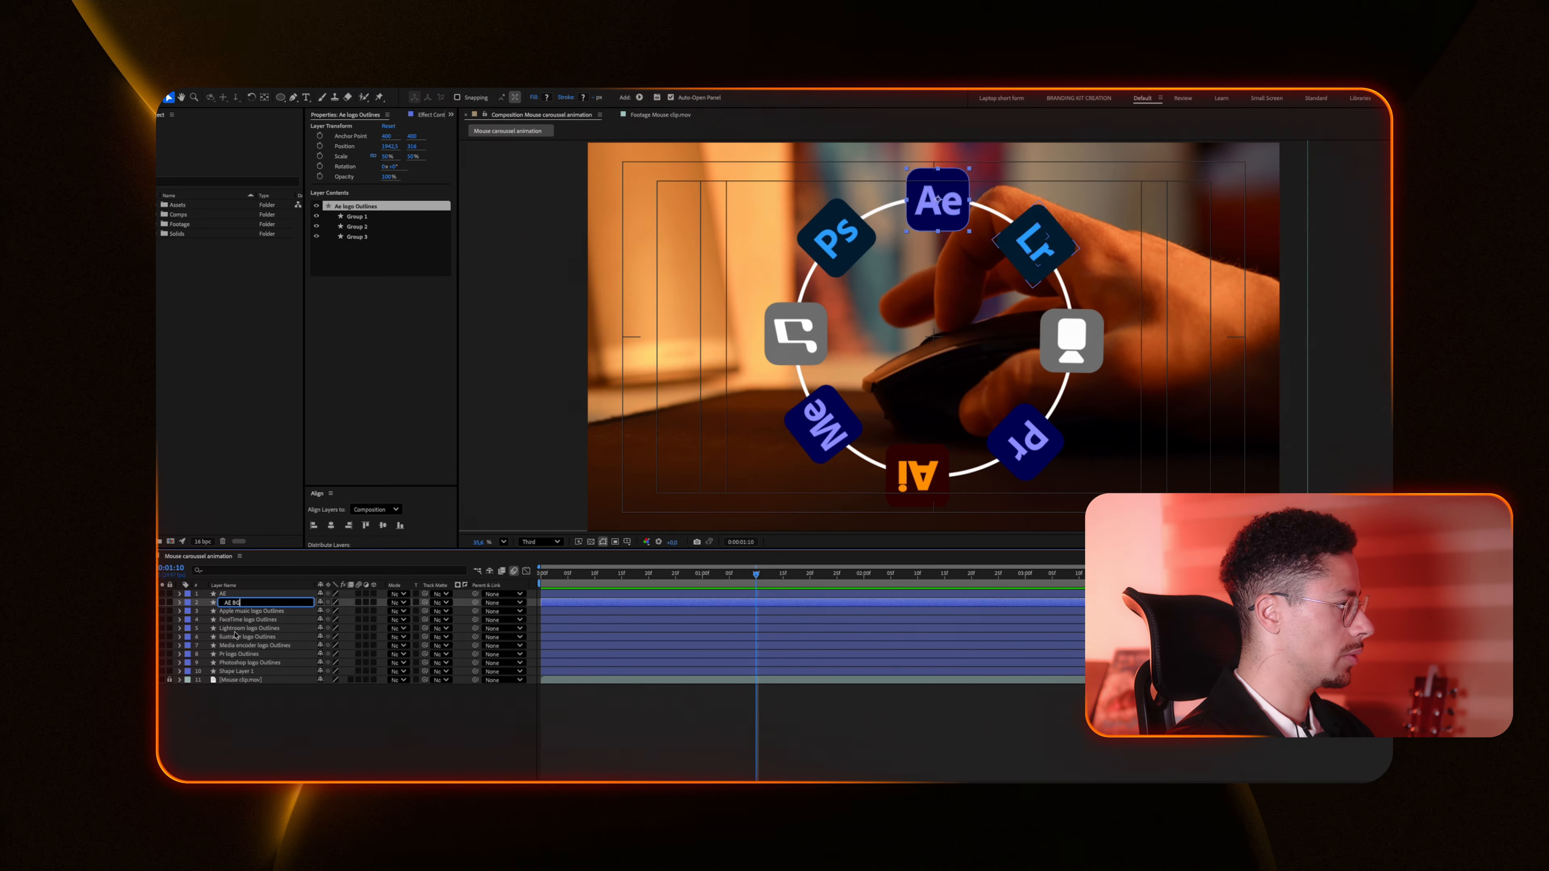
pyautogui.press('Return')
# Step: Delete the background group from the AE layer
pyautogui.hotkey('ctrl', 'Up')
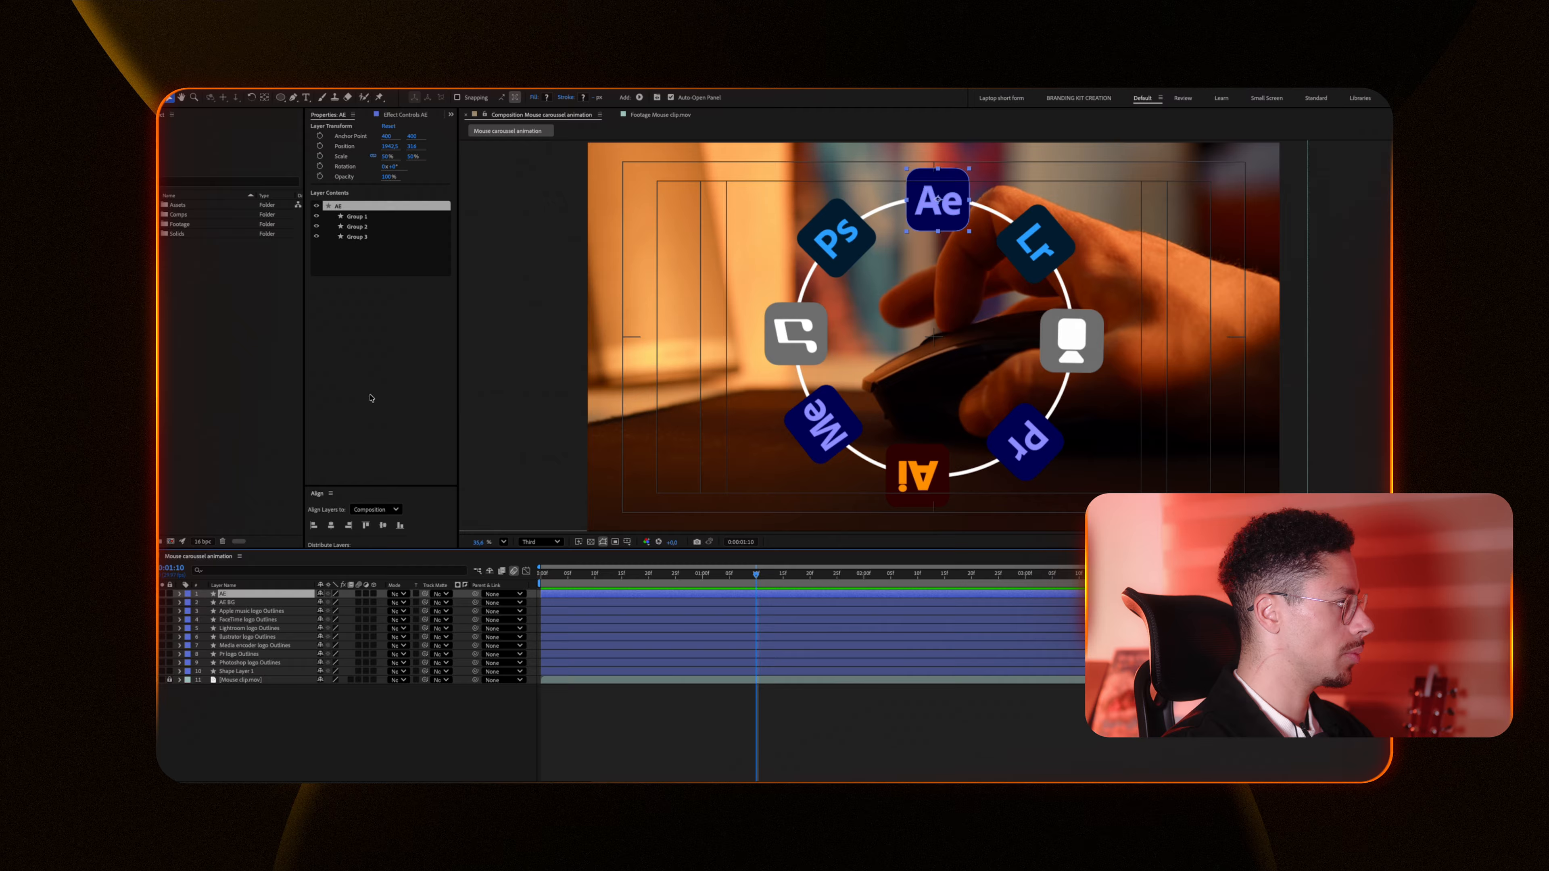
pyautogui.click(360, 237)
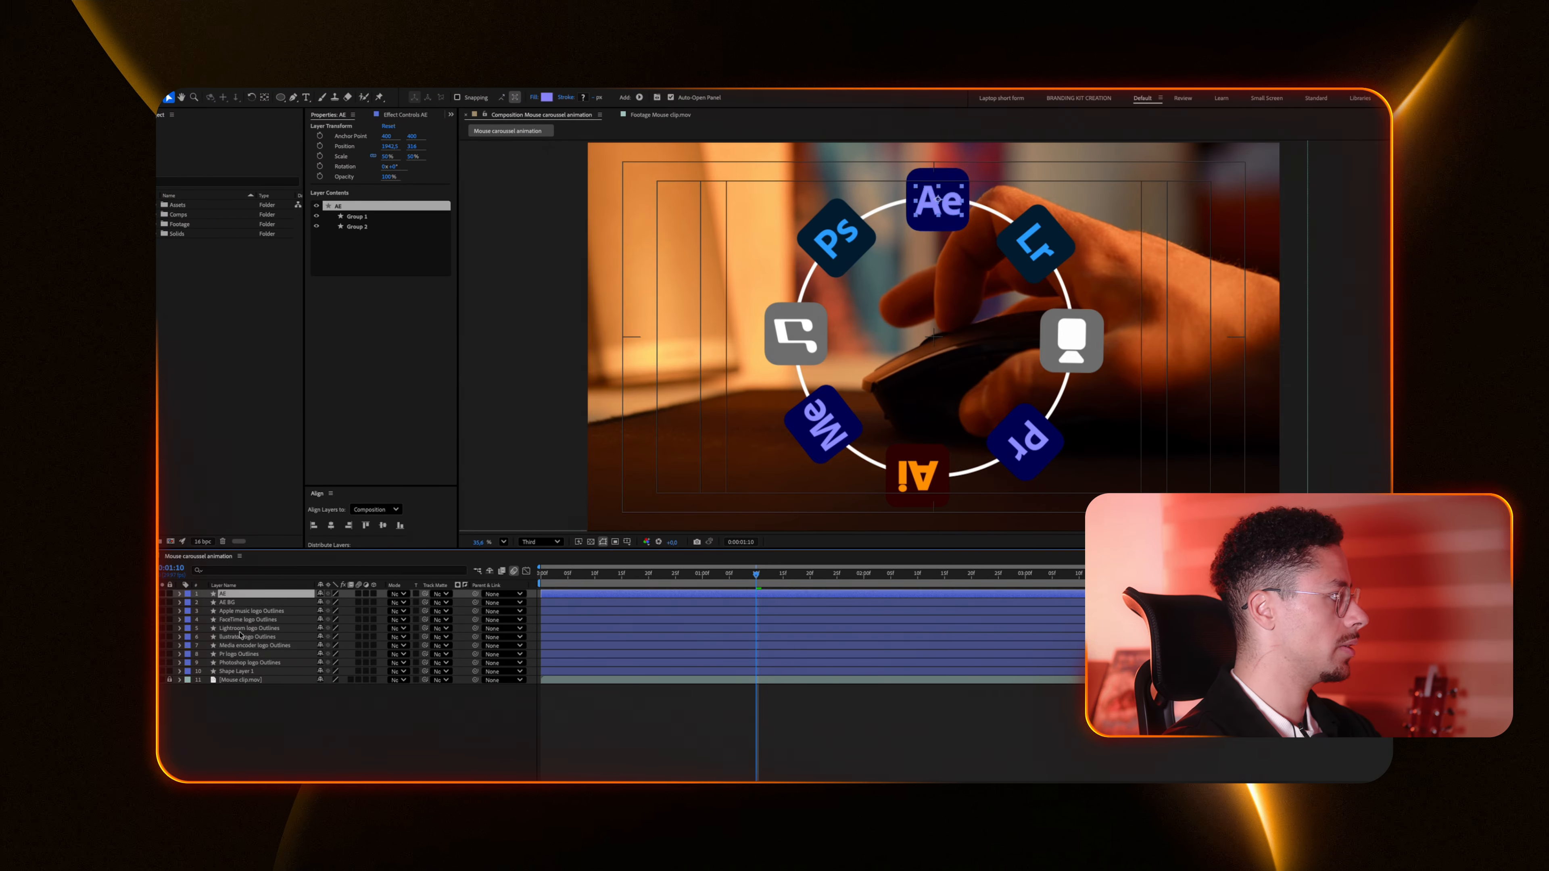
# Step: Remove the letter groups from the AE BG layer, leaving only the background shape
pyautogui.hotkey('ctrl', 'Down')
pyautogui.click(364, 217)
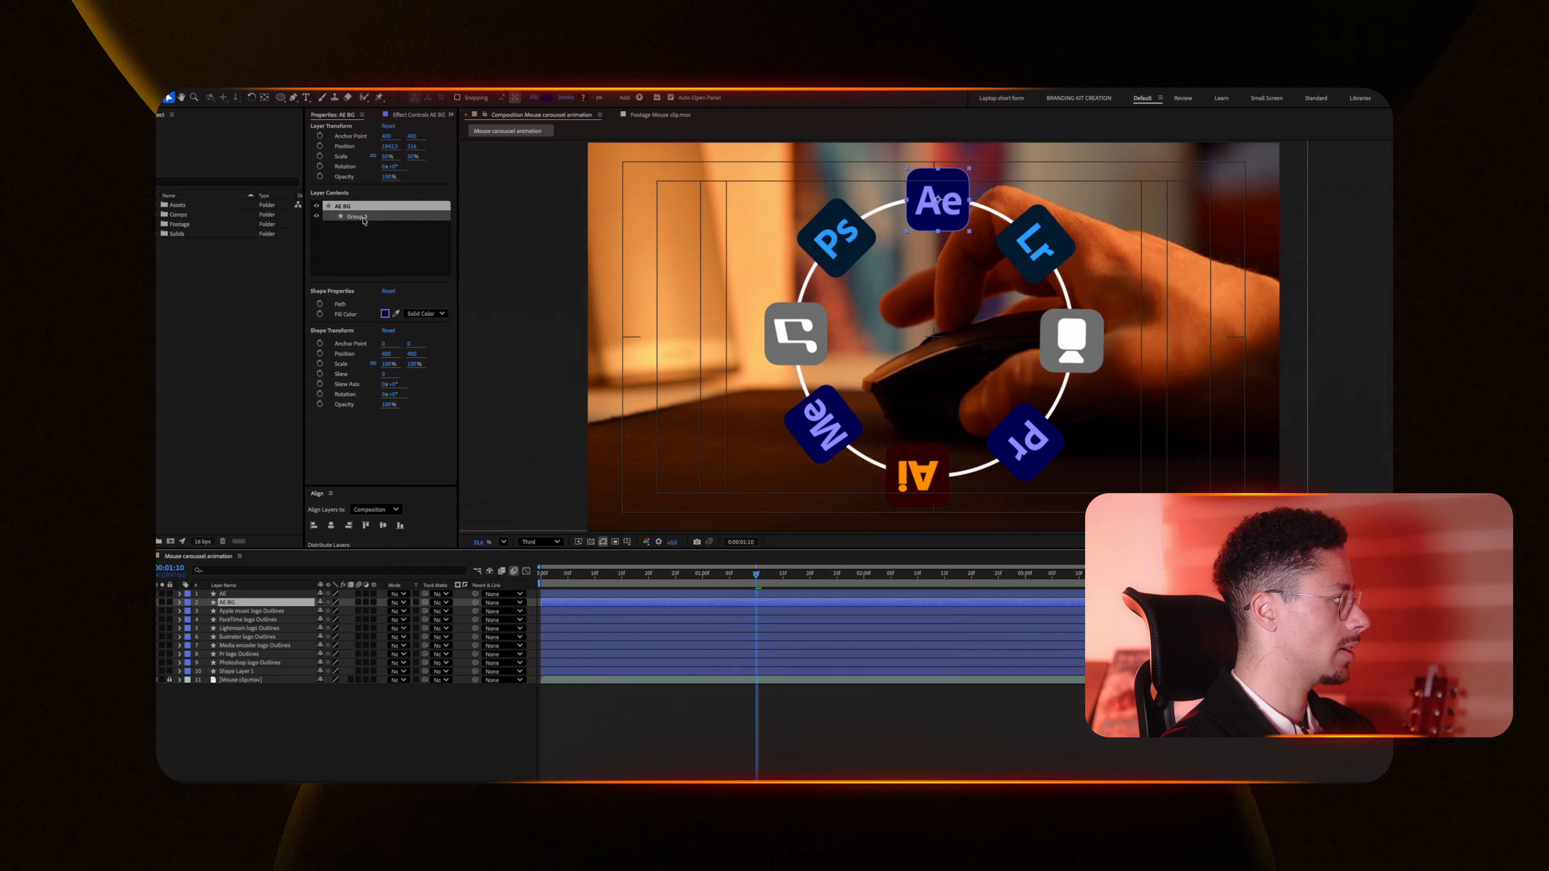
pyautogui.click(147, 593)
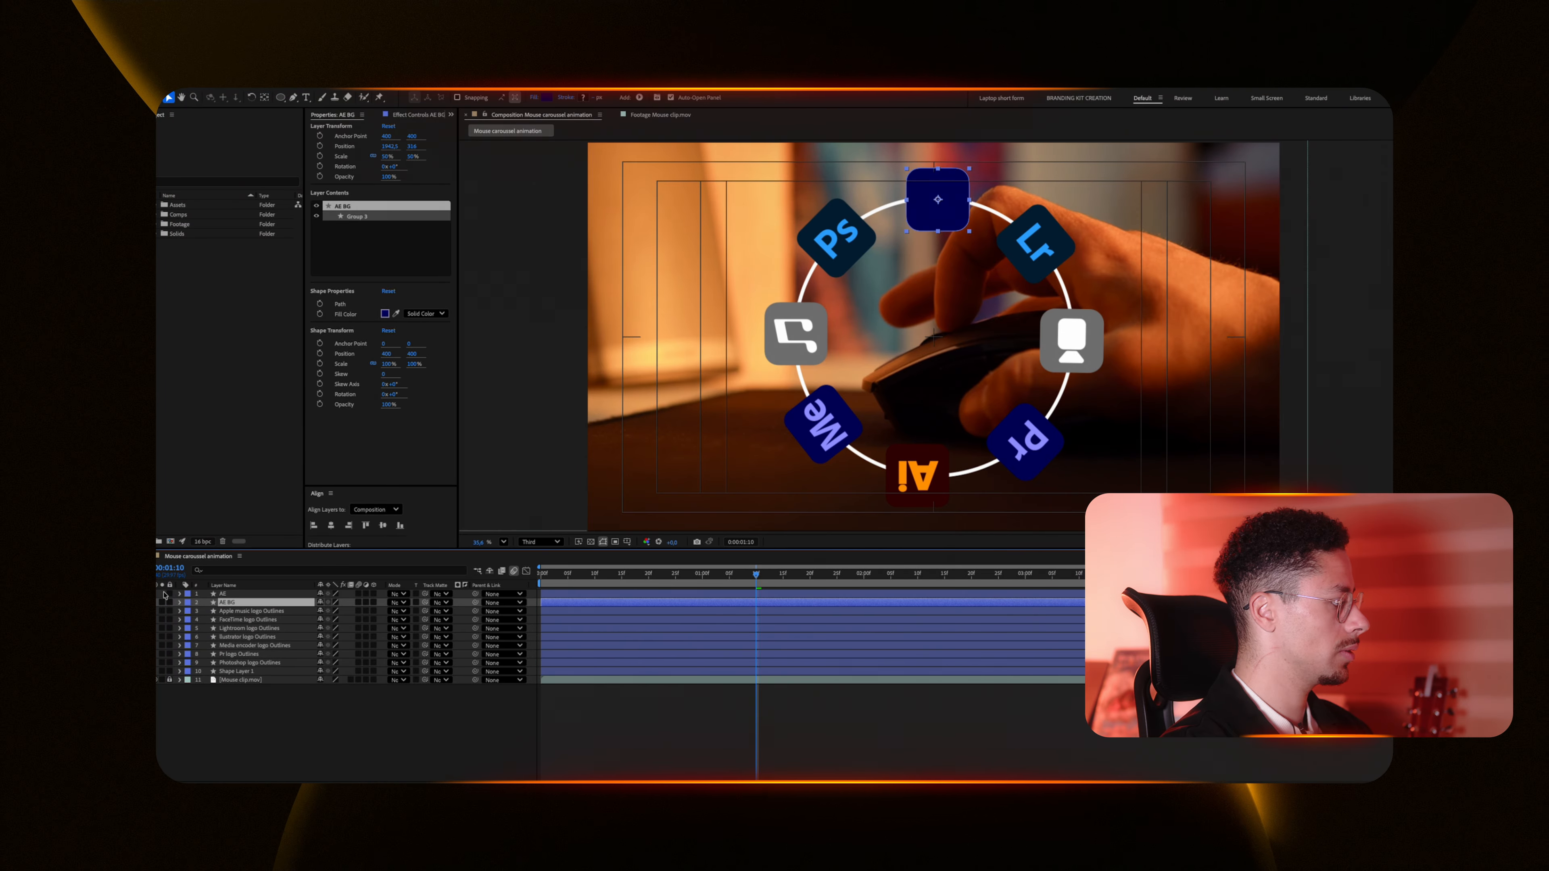
# Step: Duplicate the Apple Music logo layer and split the logos into icon and BG layers such as MUSIC and MUSIC BG
pyautogui.hotkey('ctrl', 'Down')
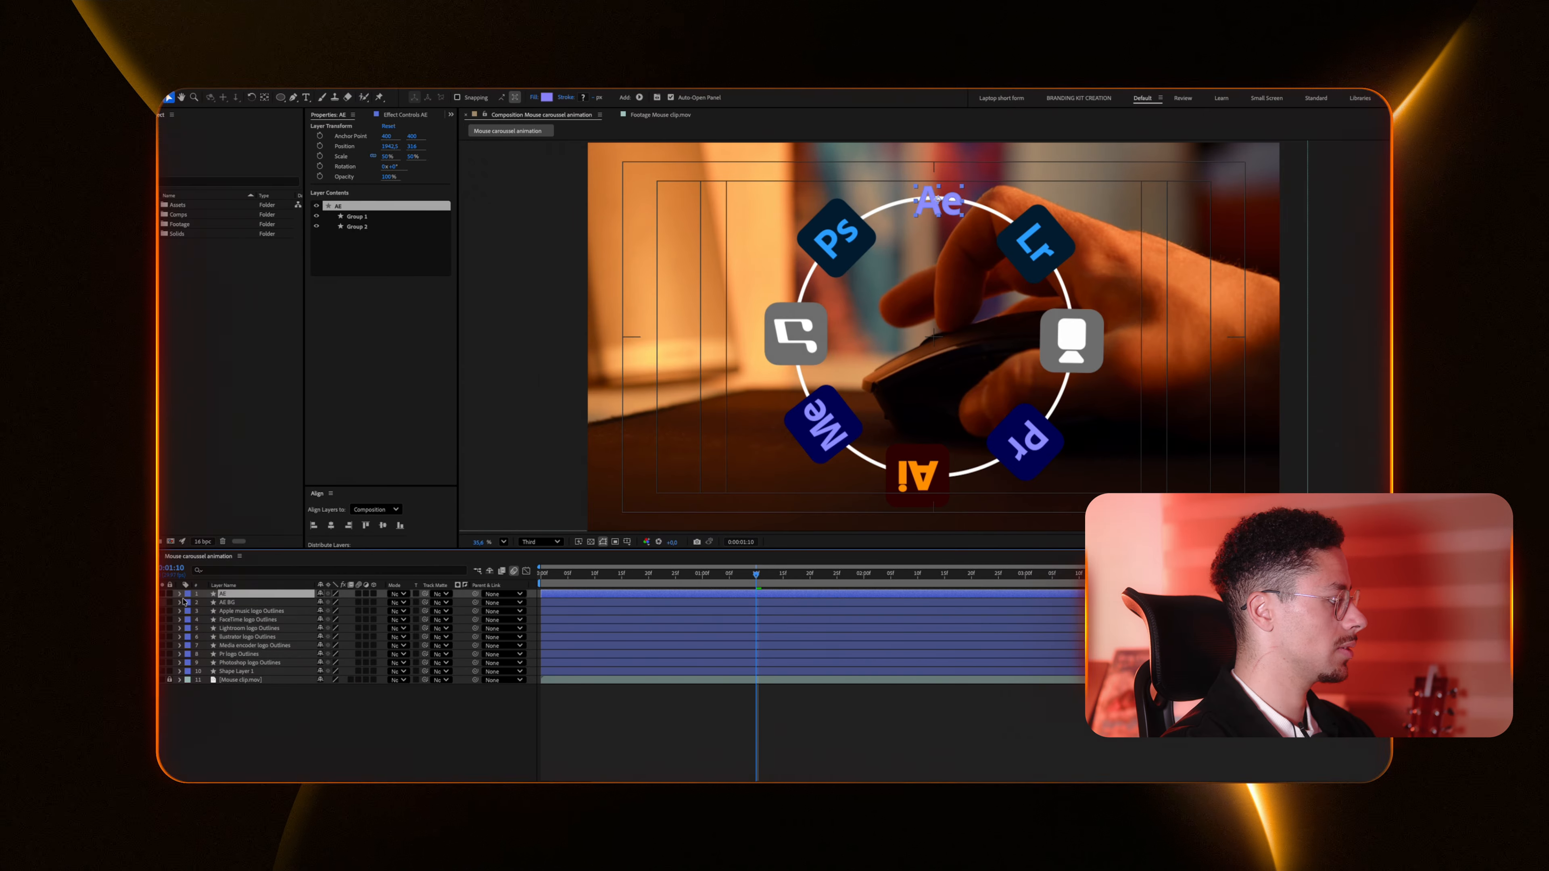
pyautogui.hotkey('ctrl', 'd')
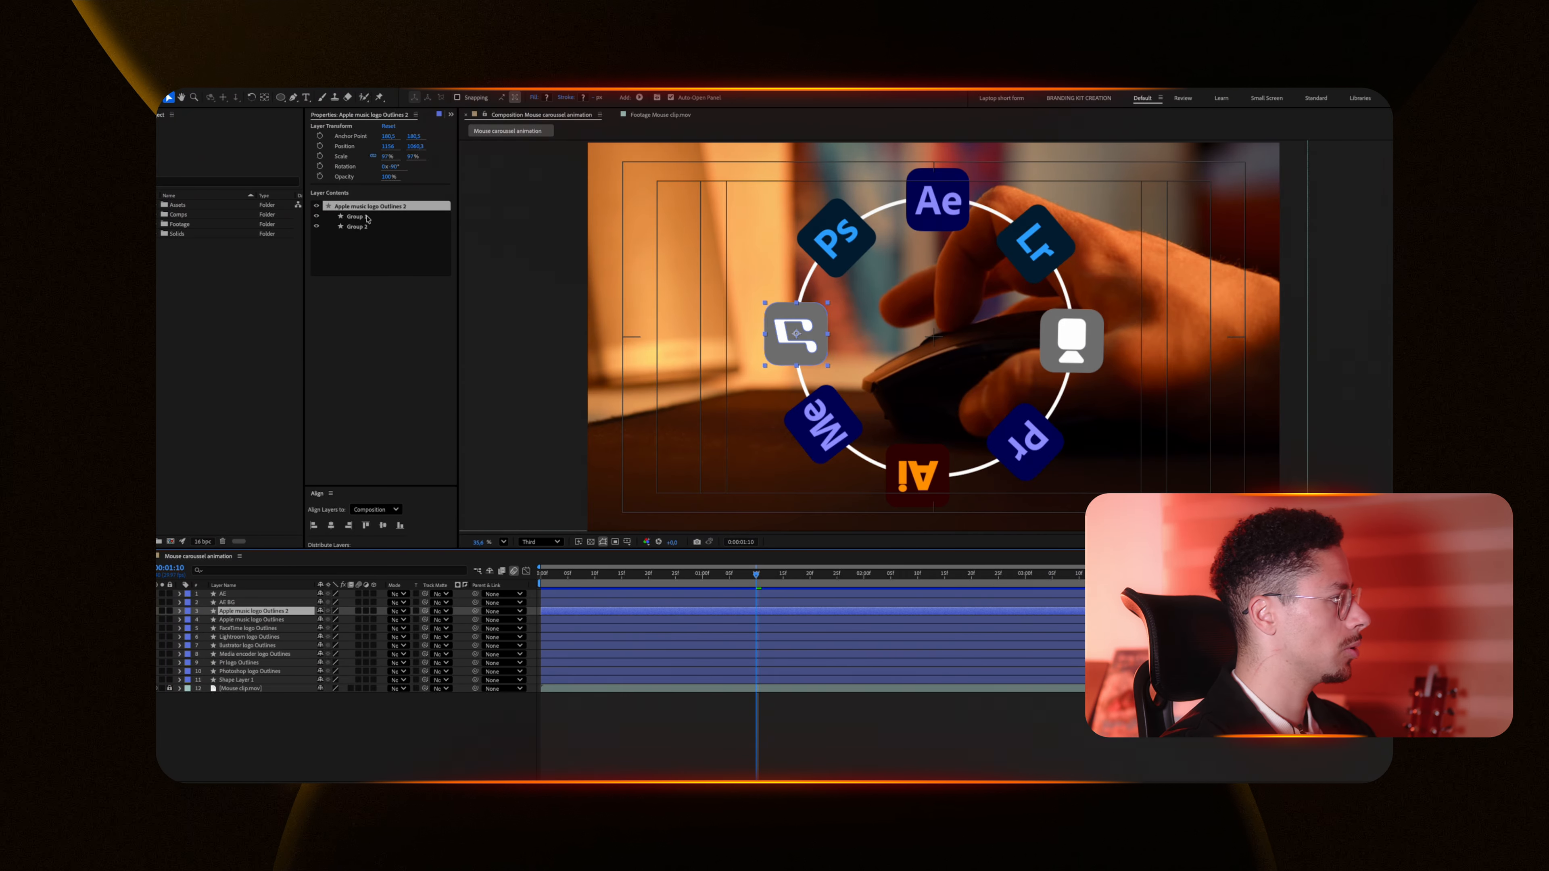
pyautogui.click(353, 228)
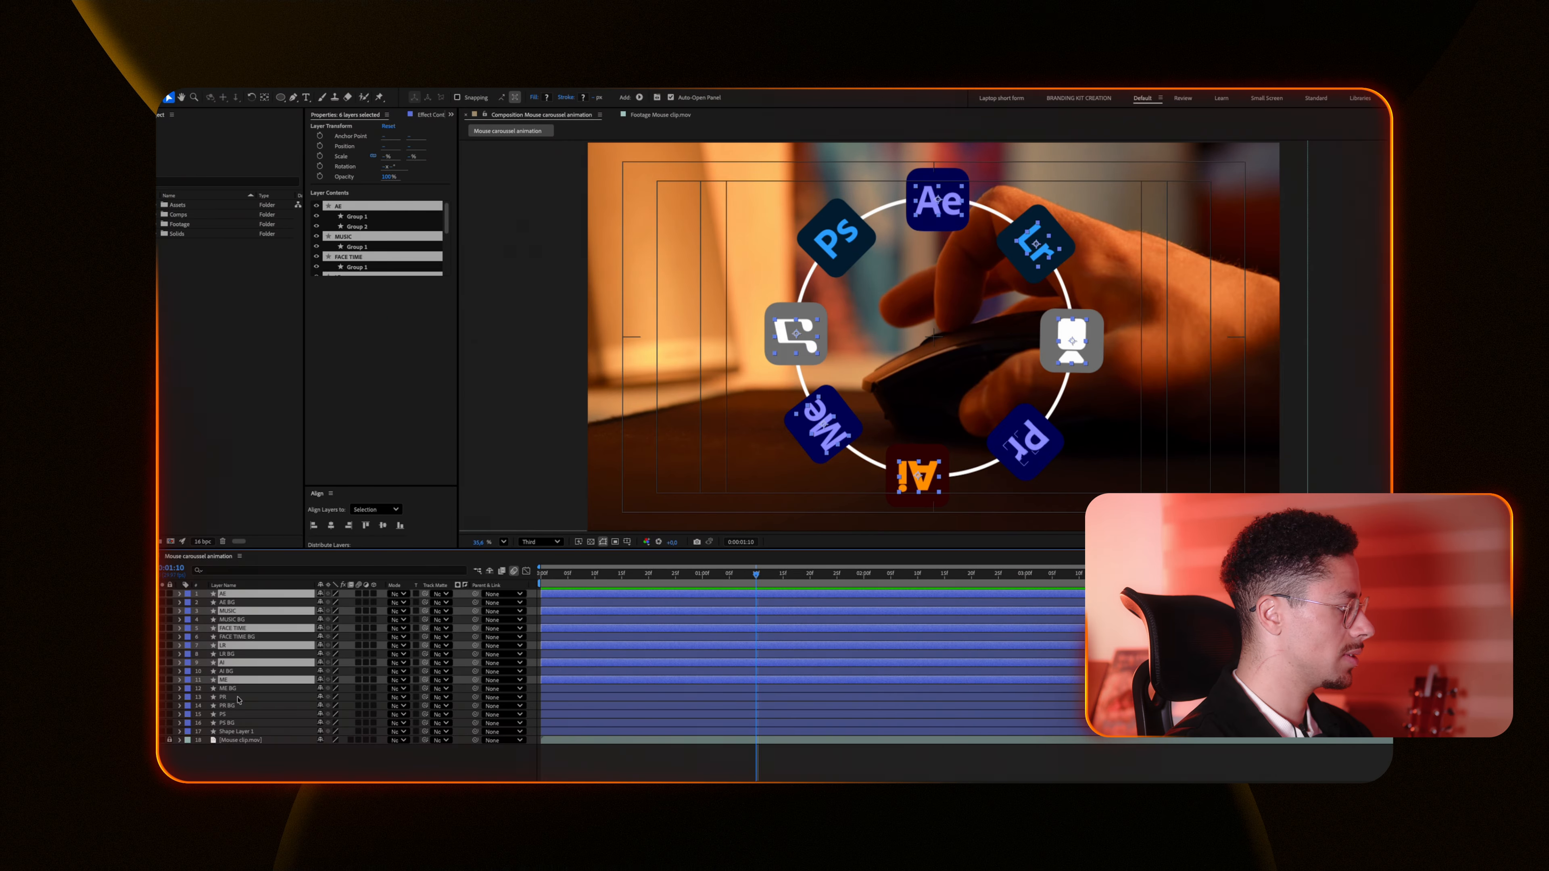
# Step: Add the remaining BG layers to the selection and give all the BG layers a Yellow label
pyautogui.keyDown('ctrl'); pyautogui.click(234, 697); pyautogui.keyUp('ctrl')
pyautogui.keyDown('ctrl'); pyautogui.click(222, 714); pyautogui.keyUp('ctrl')
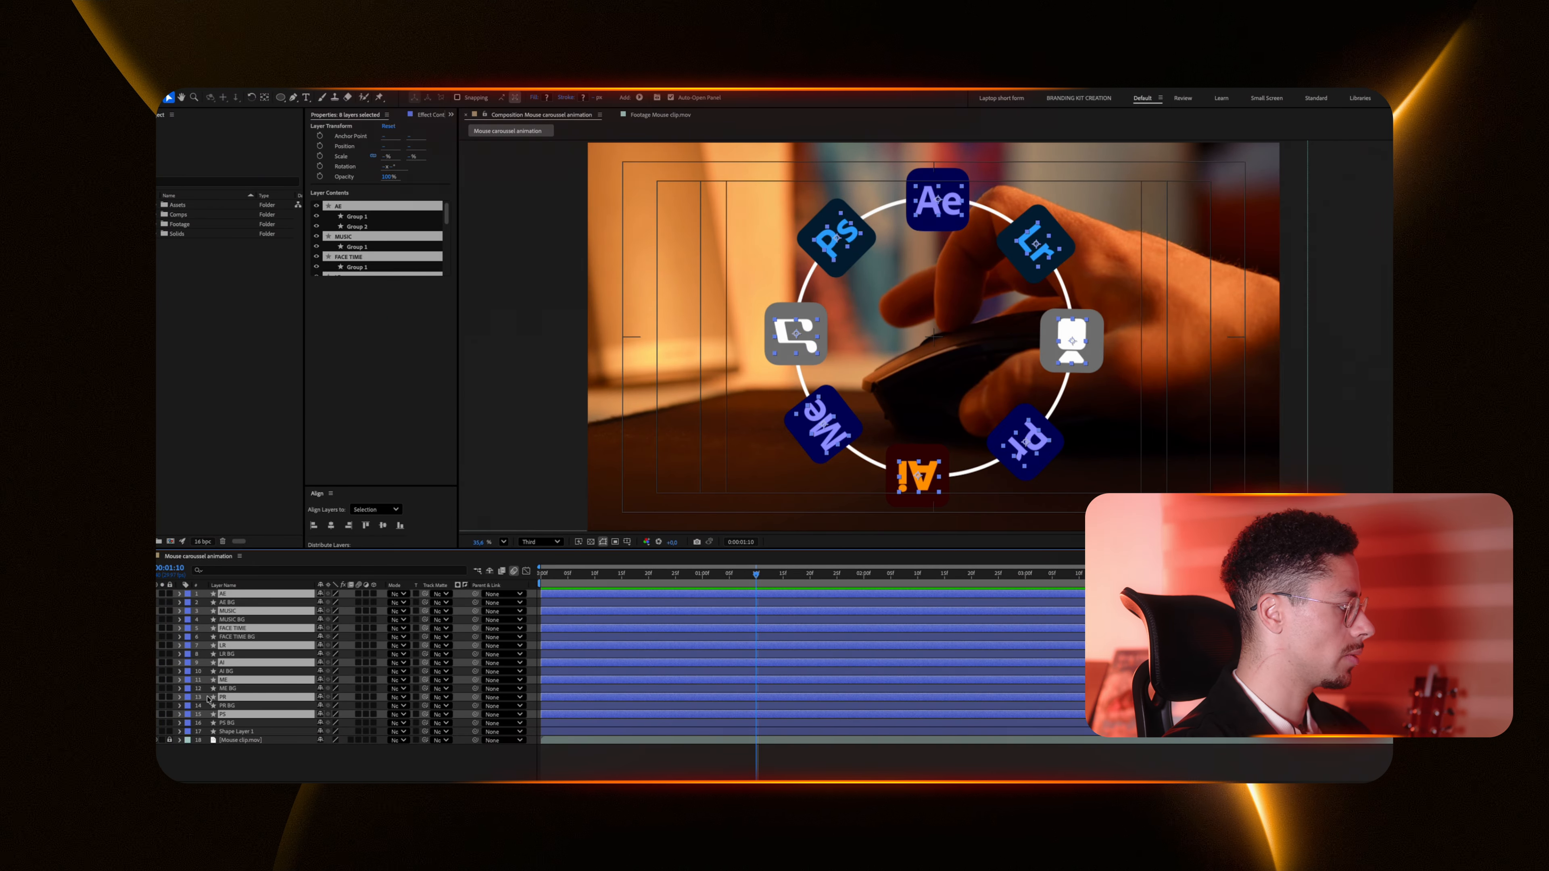
pyautogui.click(187, 696)
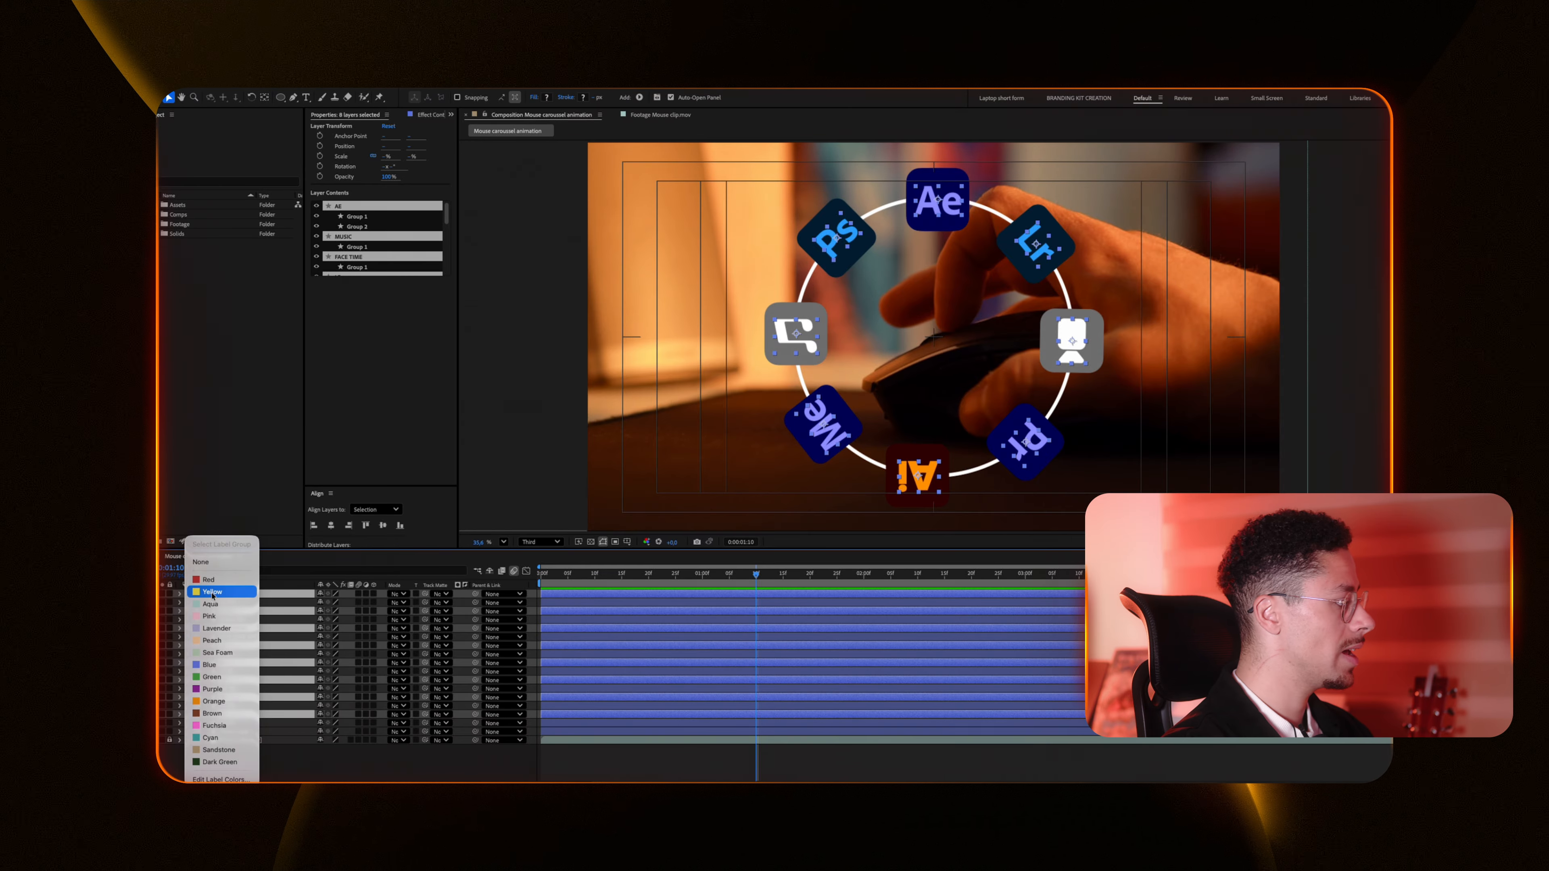
pyautogui.click(212, 592)
pyautogui.moveTo(756, 574); pyautogui.dragTo(611, 580)
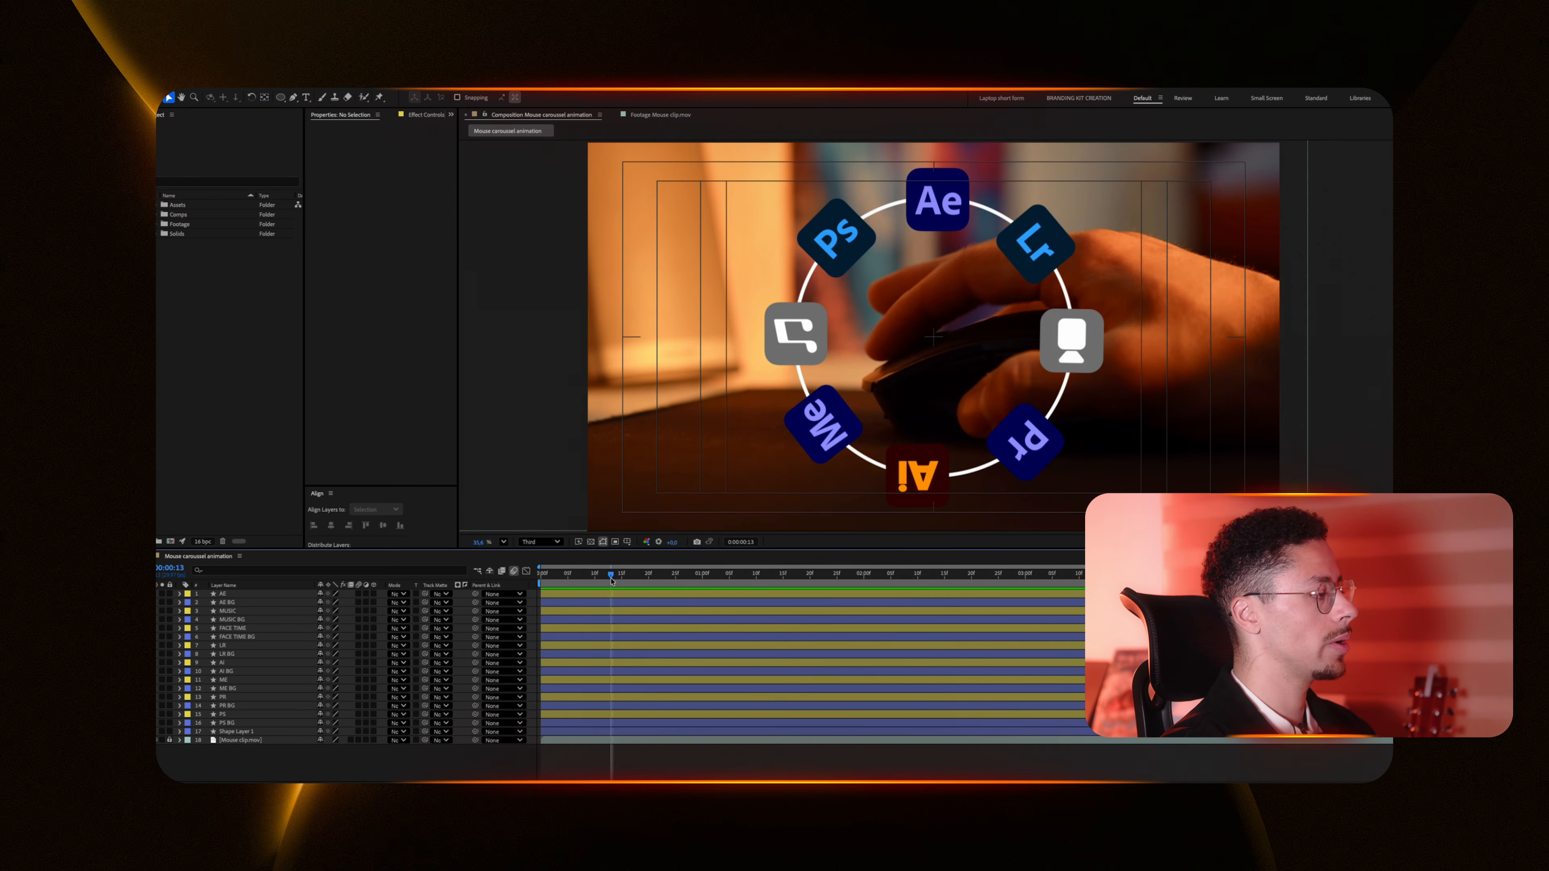
# Step: Select all the logo and BG layers and switch them to 3D layers
pyautogui.click(242, 601)
pyautogui.click(244, 594)
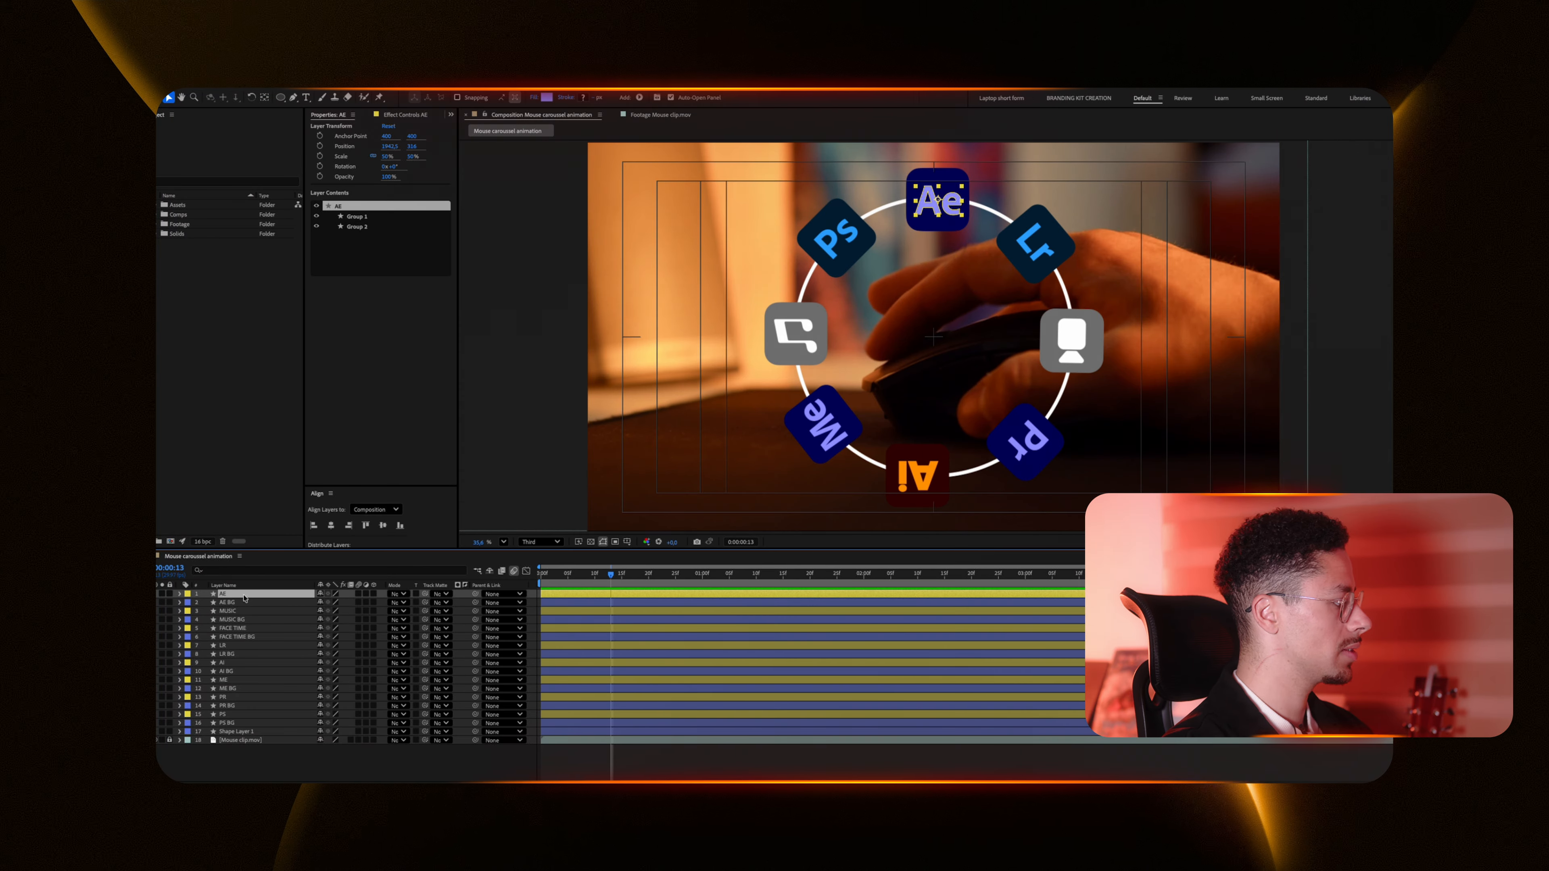
pyautogui.keyDown('shift'); pyautogui.click(232, 722); pyautogui.keyUp('shift')
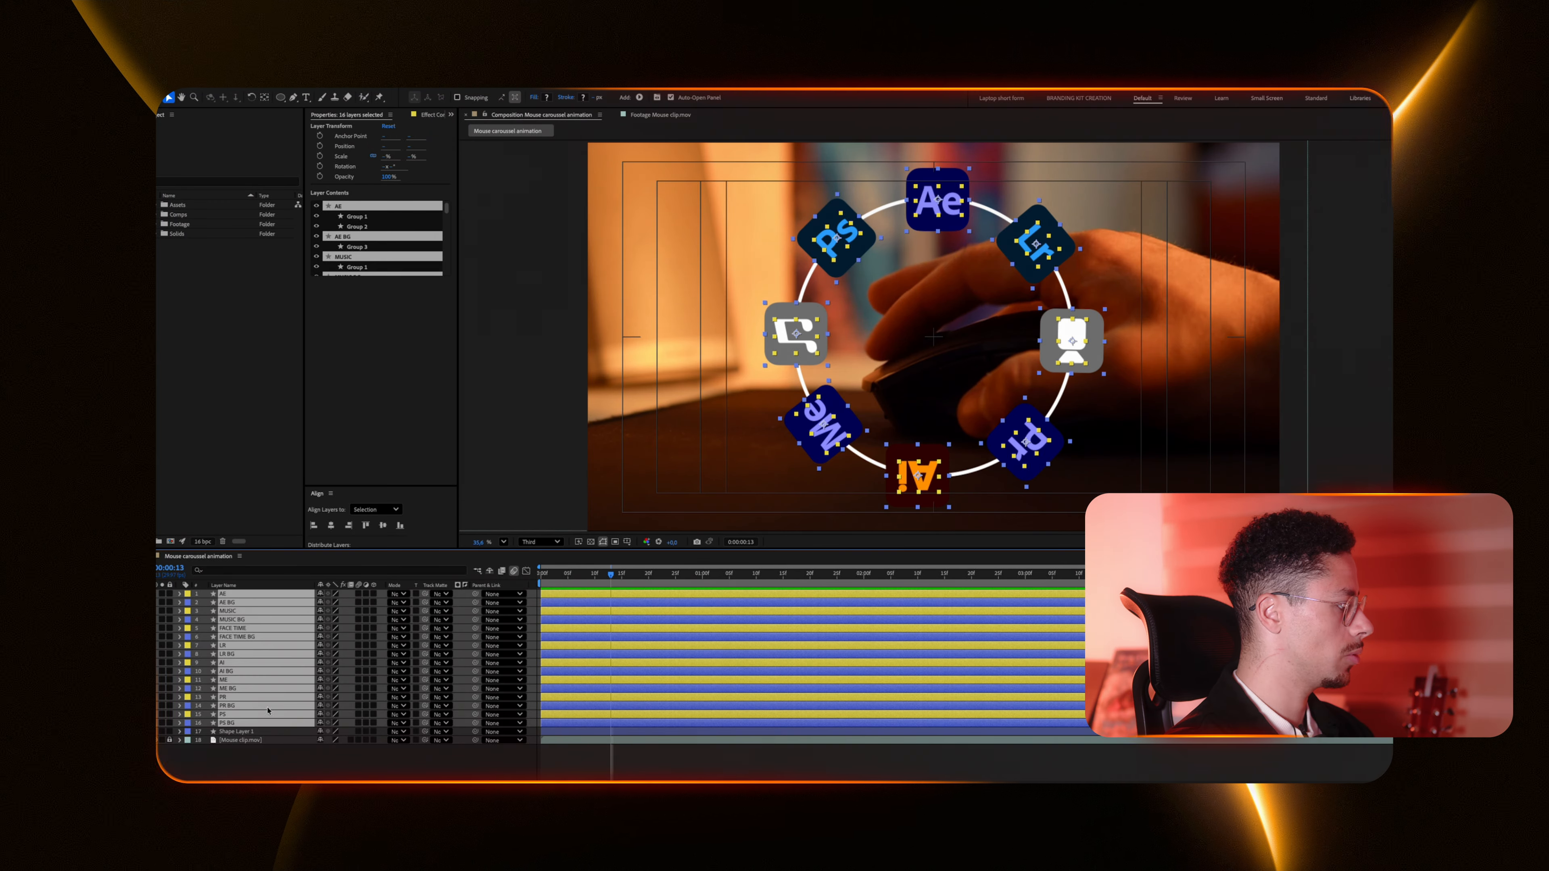
pyautogui.click(373, 593)
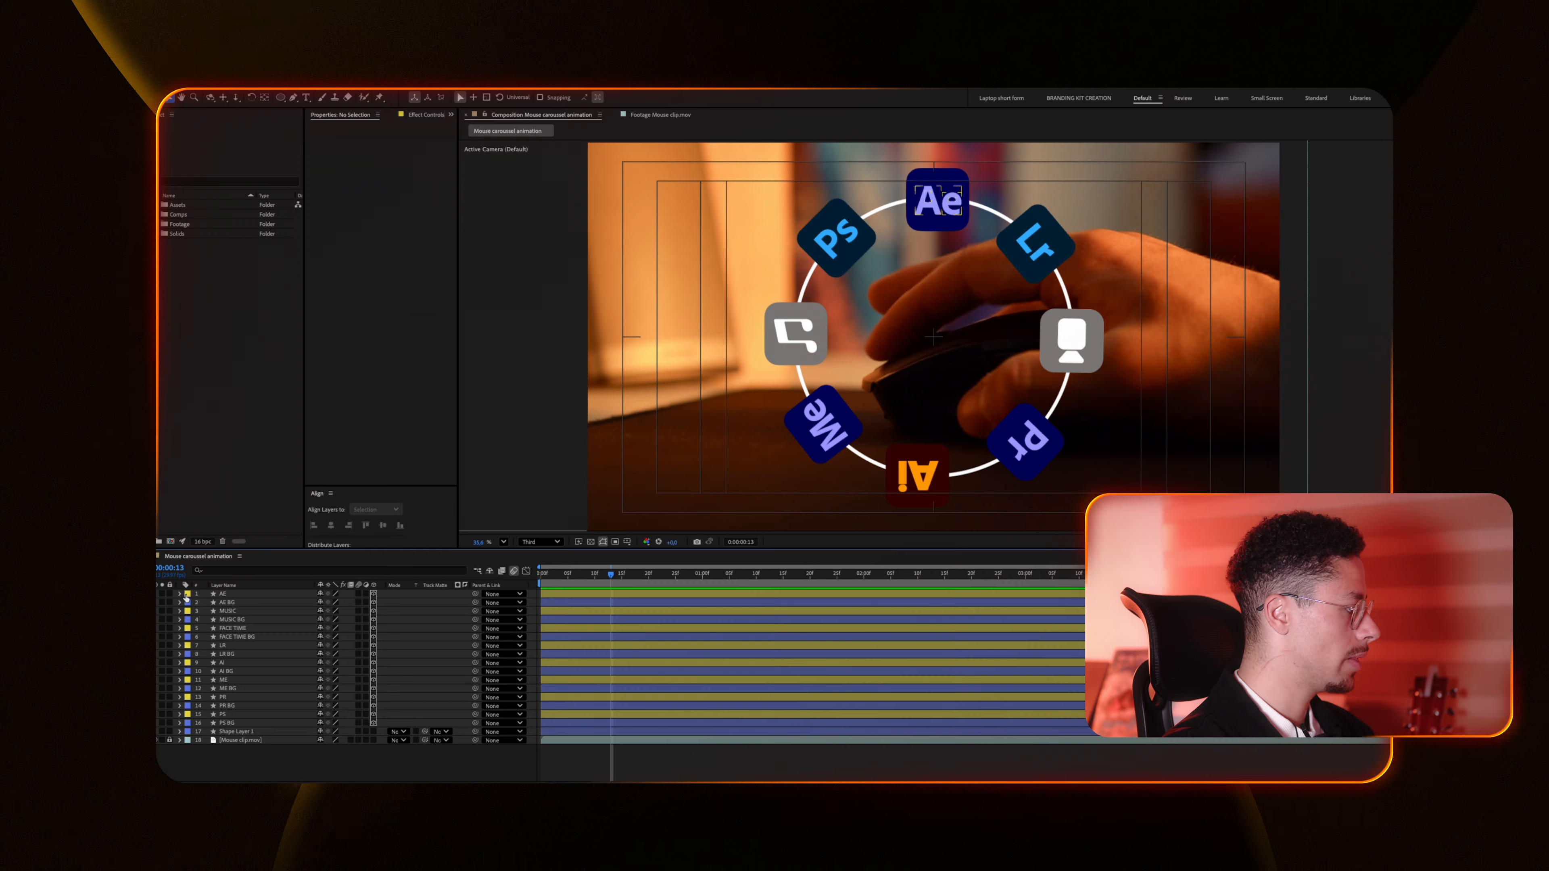
# Step: Parent the AE logo layer to the AE BG layer
pyautogui.click(225, 594)
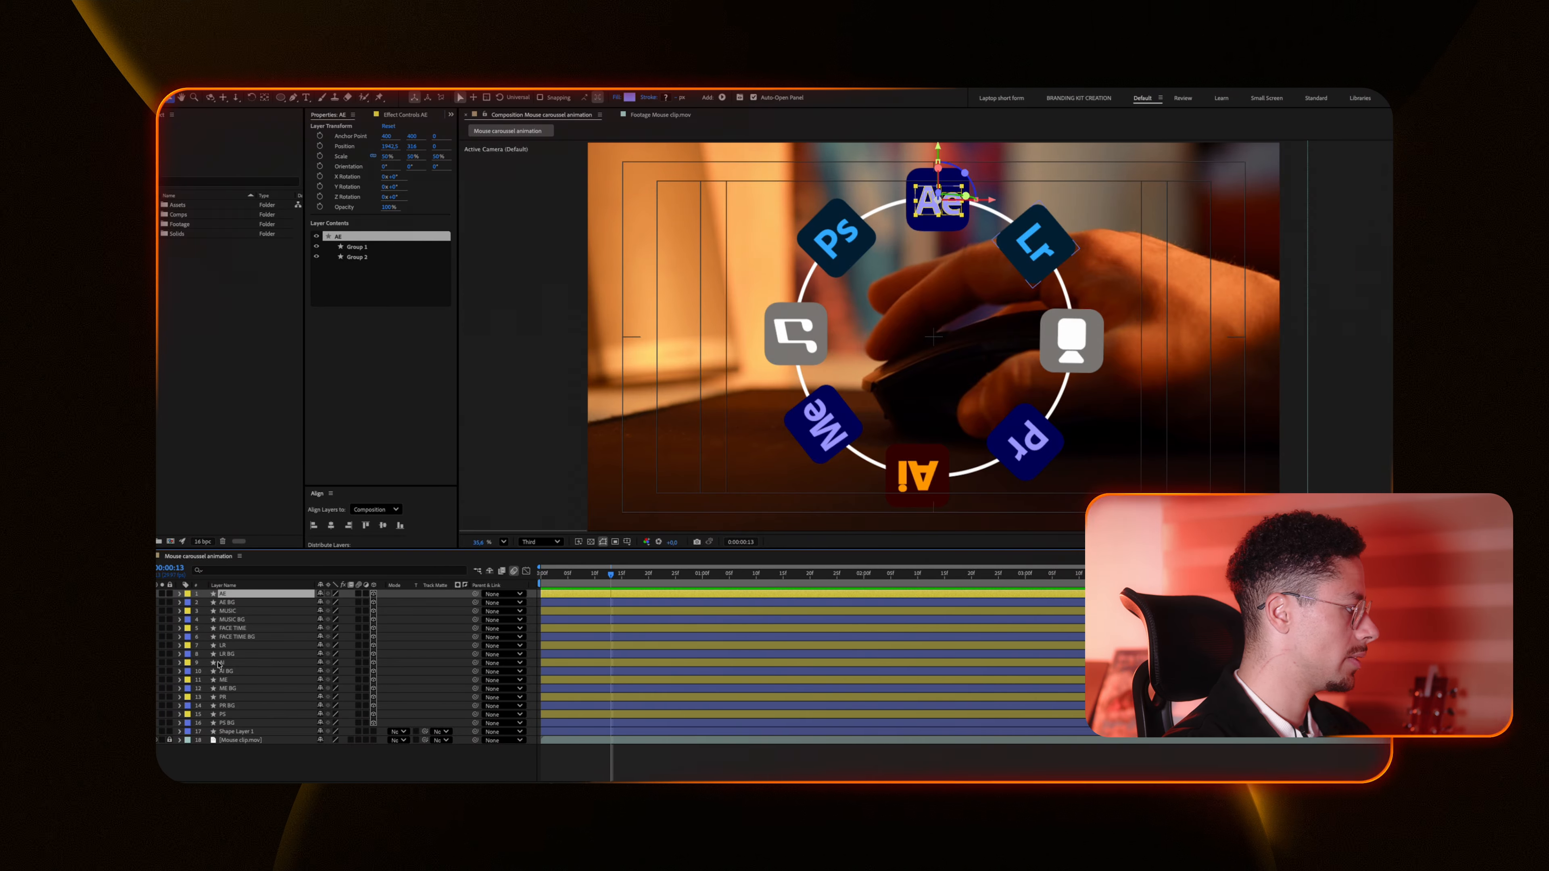
pyautogui.click(238, 646)
pyautogui.click(235, 627)
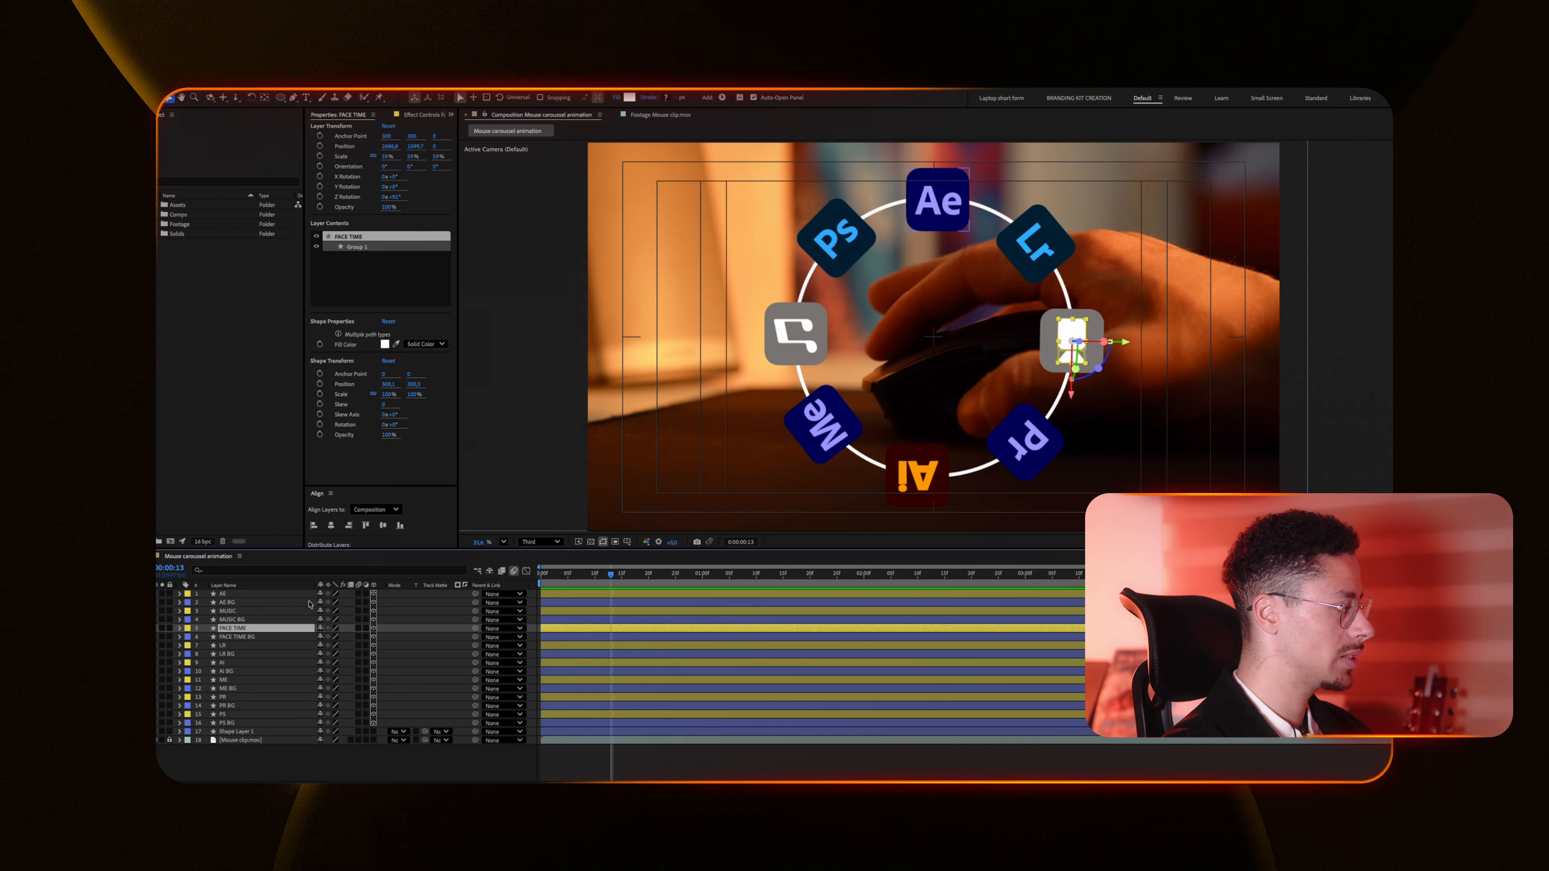
pyautogui.click(253, 595)
pyautogui.click(506, 595)
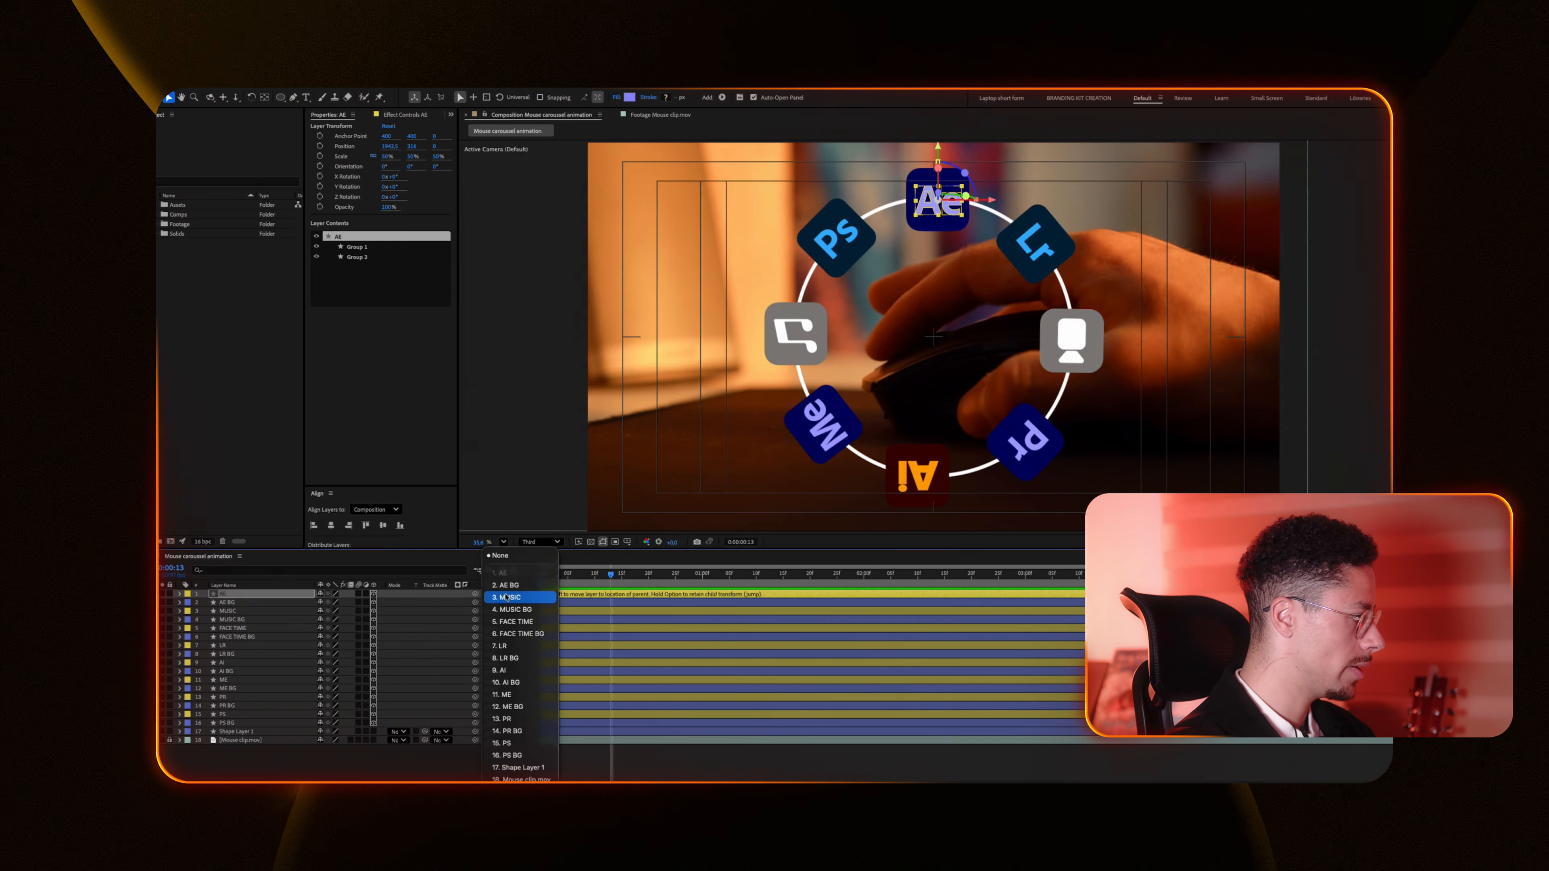
pyautogui.click(514, 586)
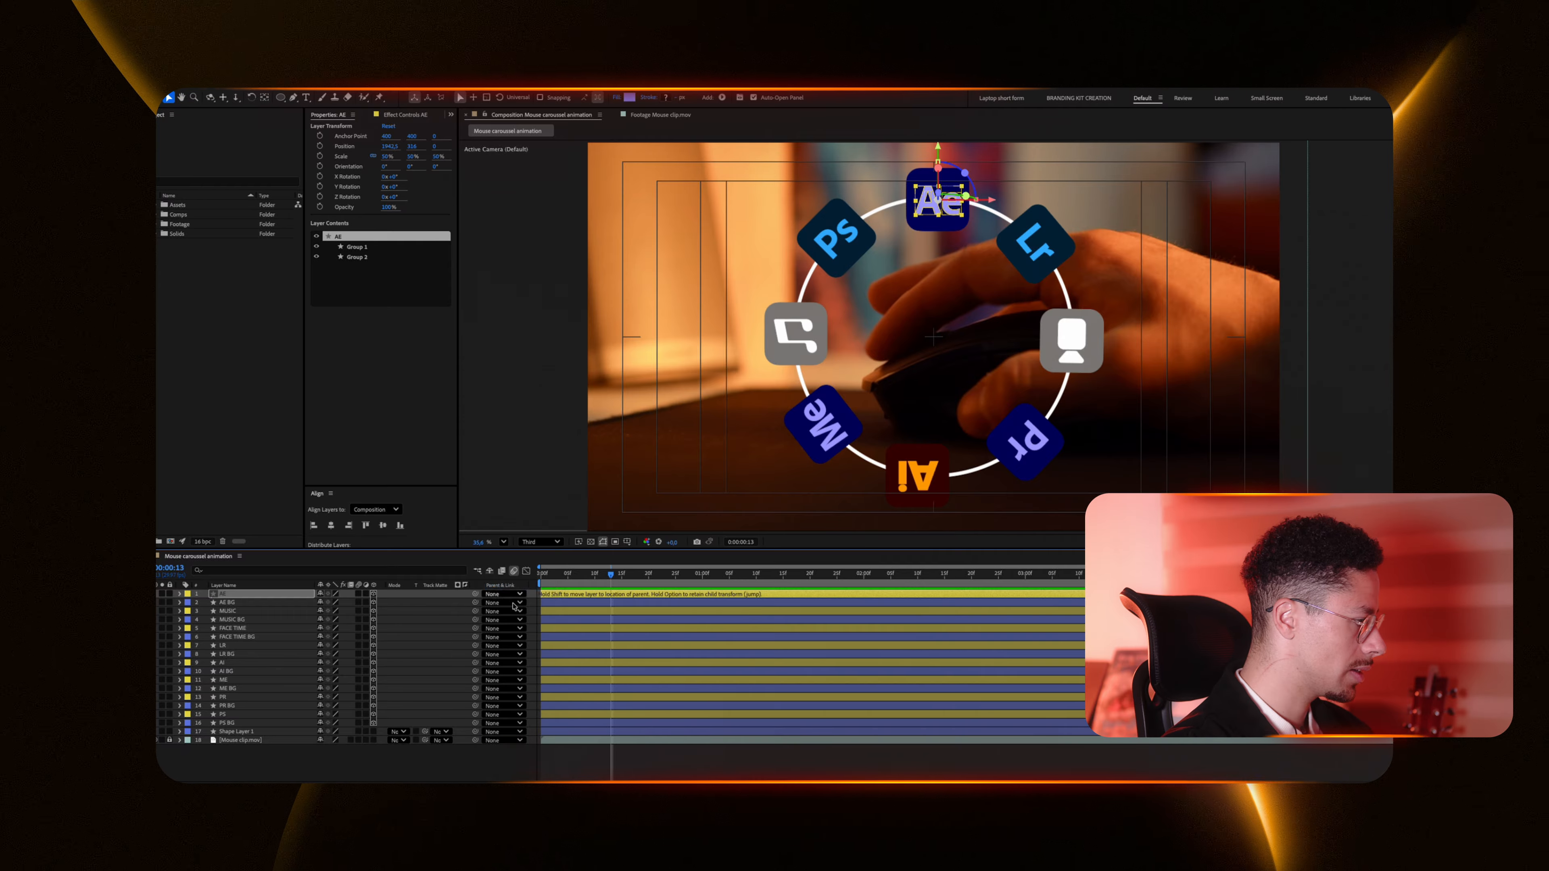
# Step: Create a new null object and name it MAIN
pyautogui.press('super+alt+shift+y')
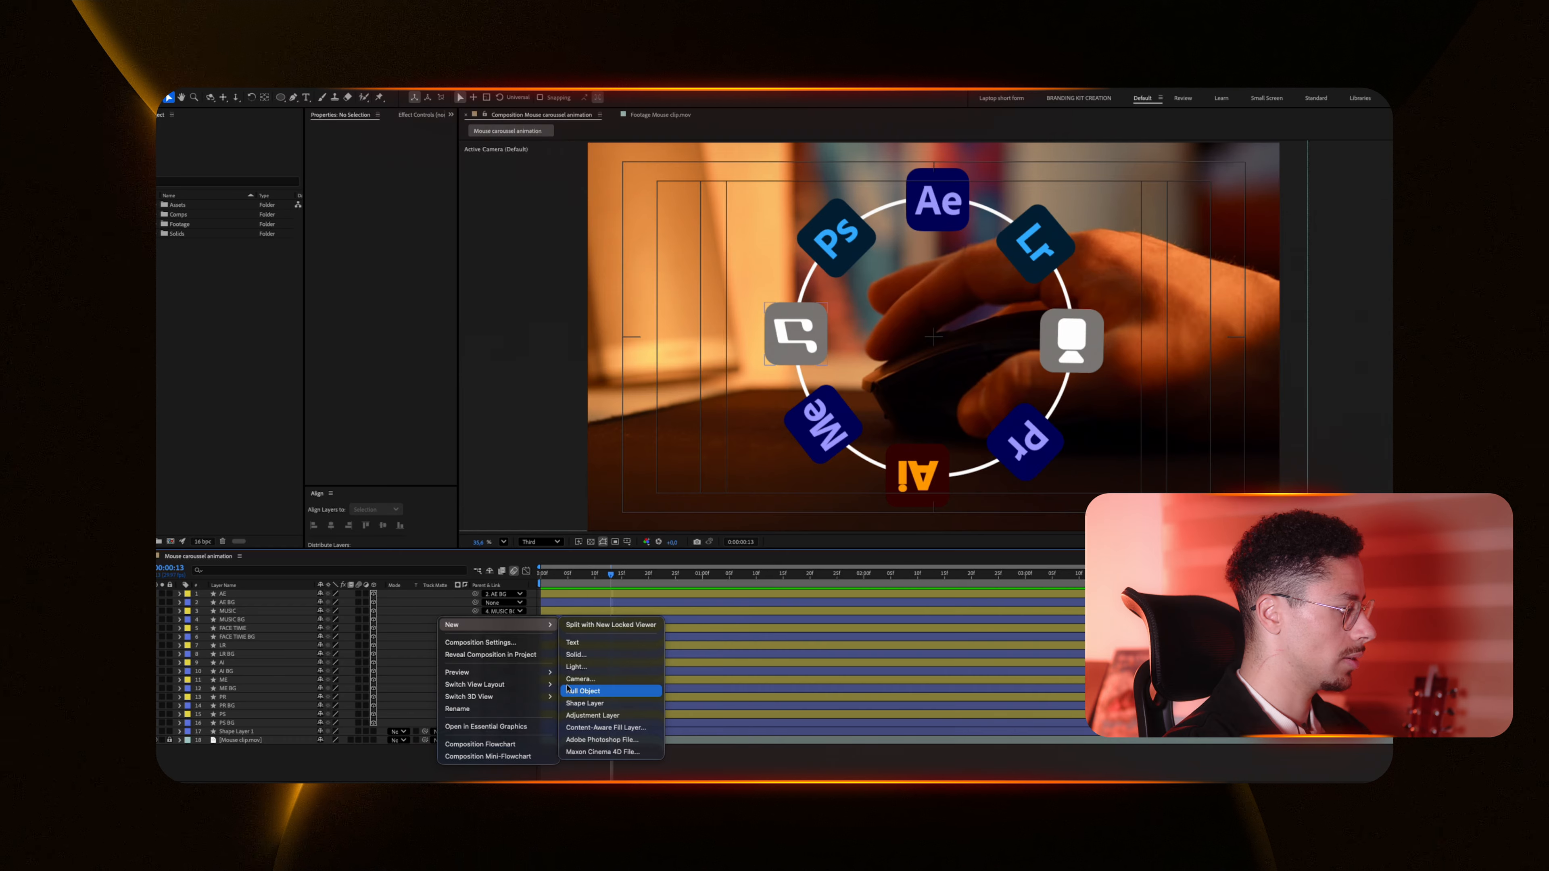
pyautogui.click(577, 691)
pyautogui.press('Return')
pyautogui.write('M')
pyautogui.press('Return')
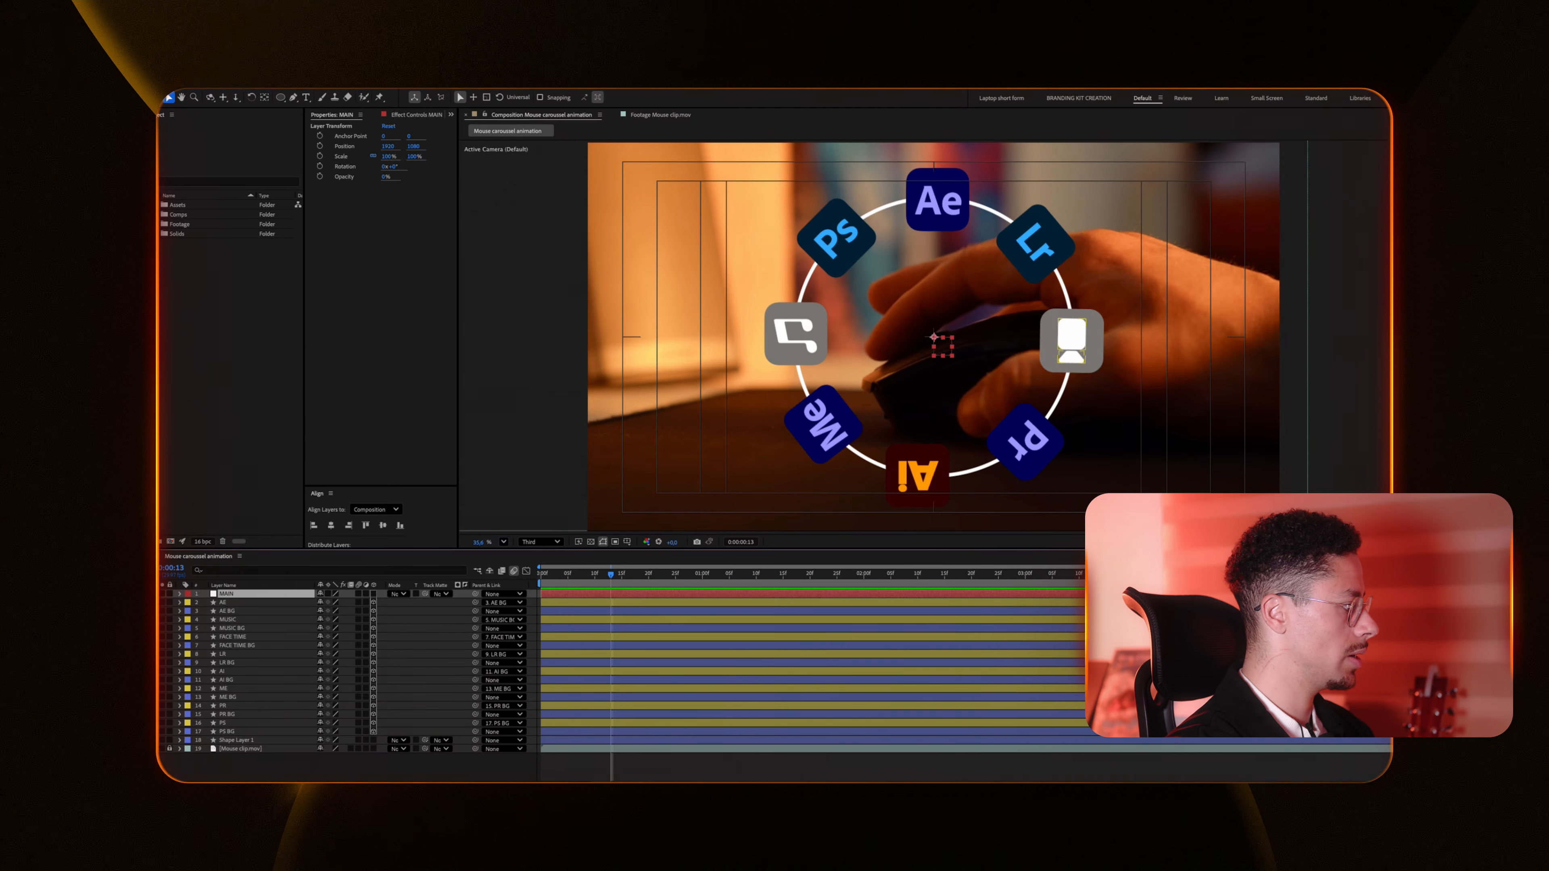
# Step: Select the BG layers and parent them to the MAIN null
pyautogui.click(725, 609)
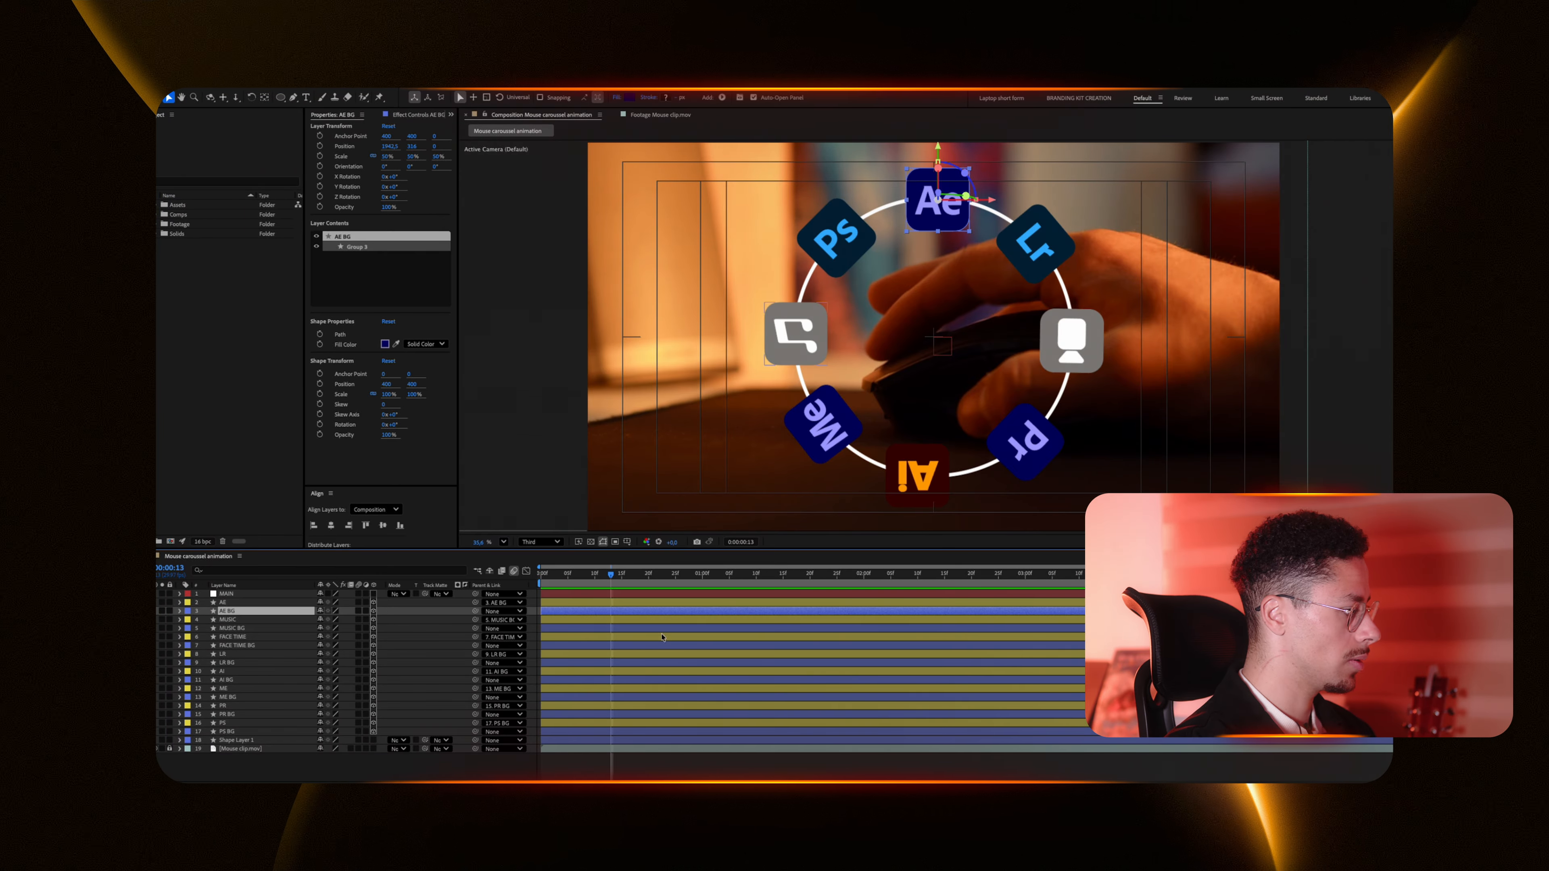
pyautogui.keyDown('ctrl'); pyautogui.click(667, 627); pyautogui.keyUp('ctrl')
pyautogui.keyDown('ctrl'); pyautogui.click(646, 645); pyautogui.keyUp('ctrl')
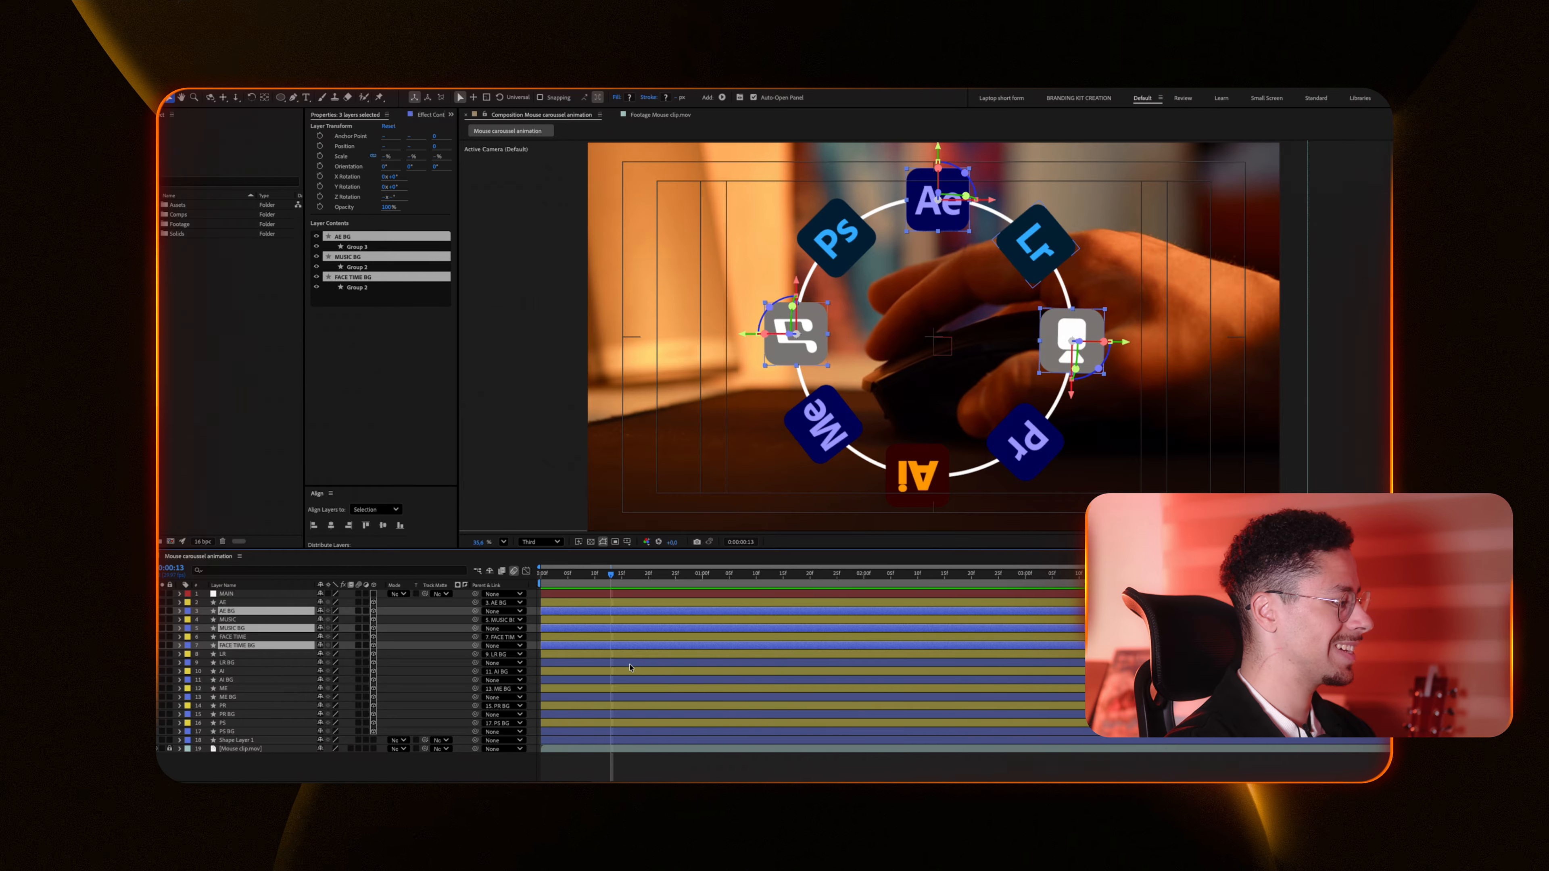
pyautogui.keyDown('super'); pyautogui.click(641, 662); pyautogui.keyUp('super')
pyautogui.keyDown('super'); pyautogui.click(639, 680); pyautogui.keyUp('super')
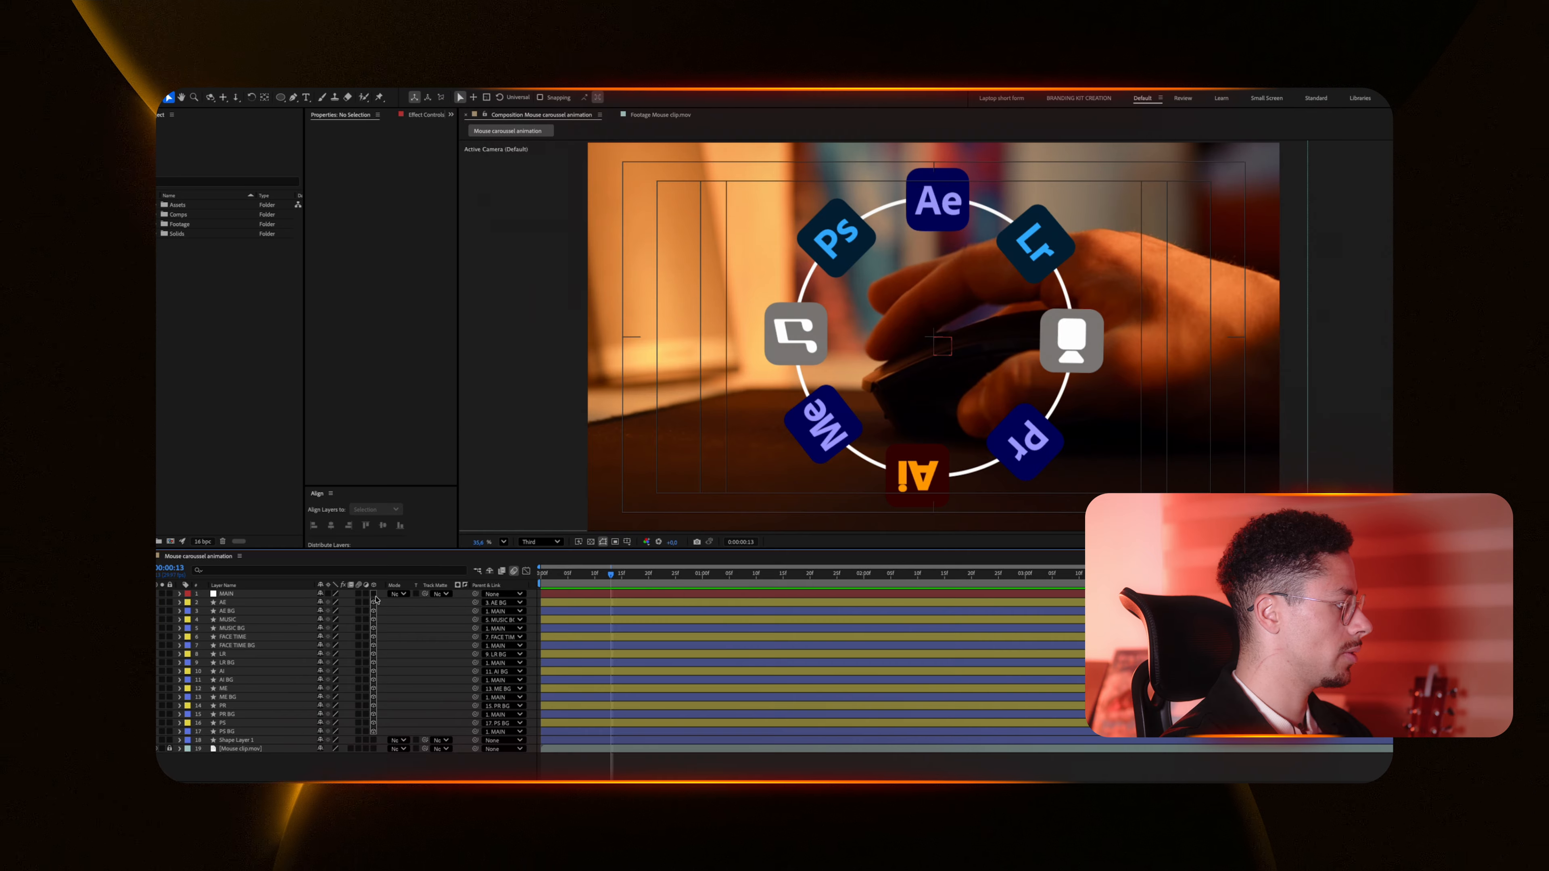
# Step: Rotate the MAIN null on its X axis so the logo ring lies flat
pyautogui.click(277, 594)
pyautogui.press('r')
pyautogui.moveTo(332, 612); pyautogui.dragTo(299, 611)
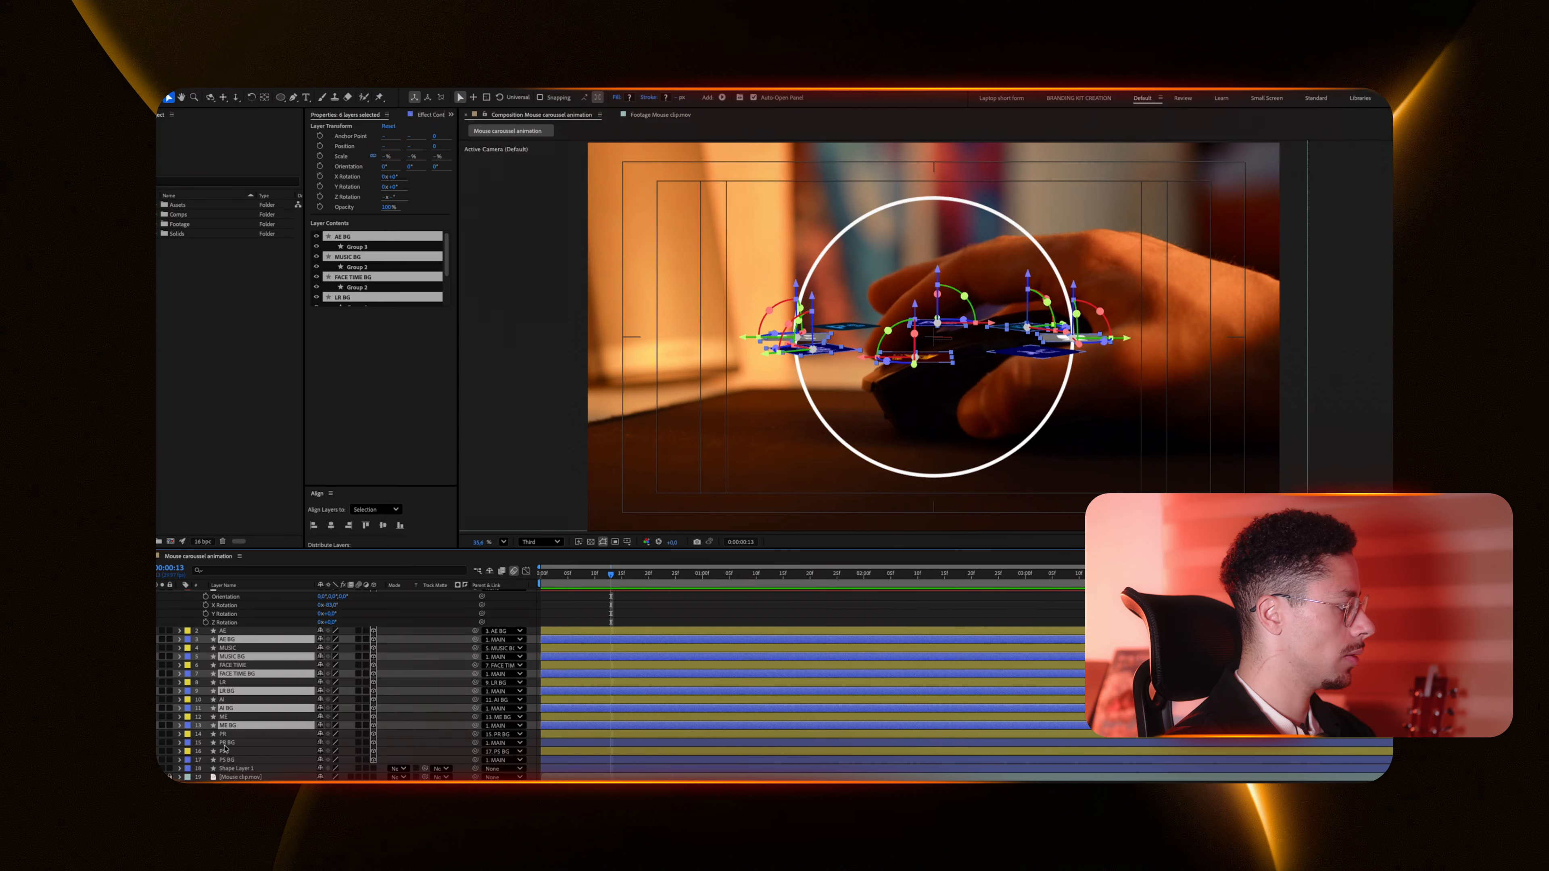
# Step: Set the Extrusion Depth of the selected BG layers to 50
pyautogui.keyDown('super'); pyautogui.click(228, 760); pyautogui.keyUp('super')
pyautogui.click(180, 657)
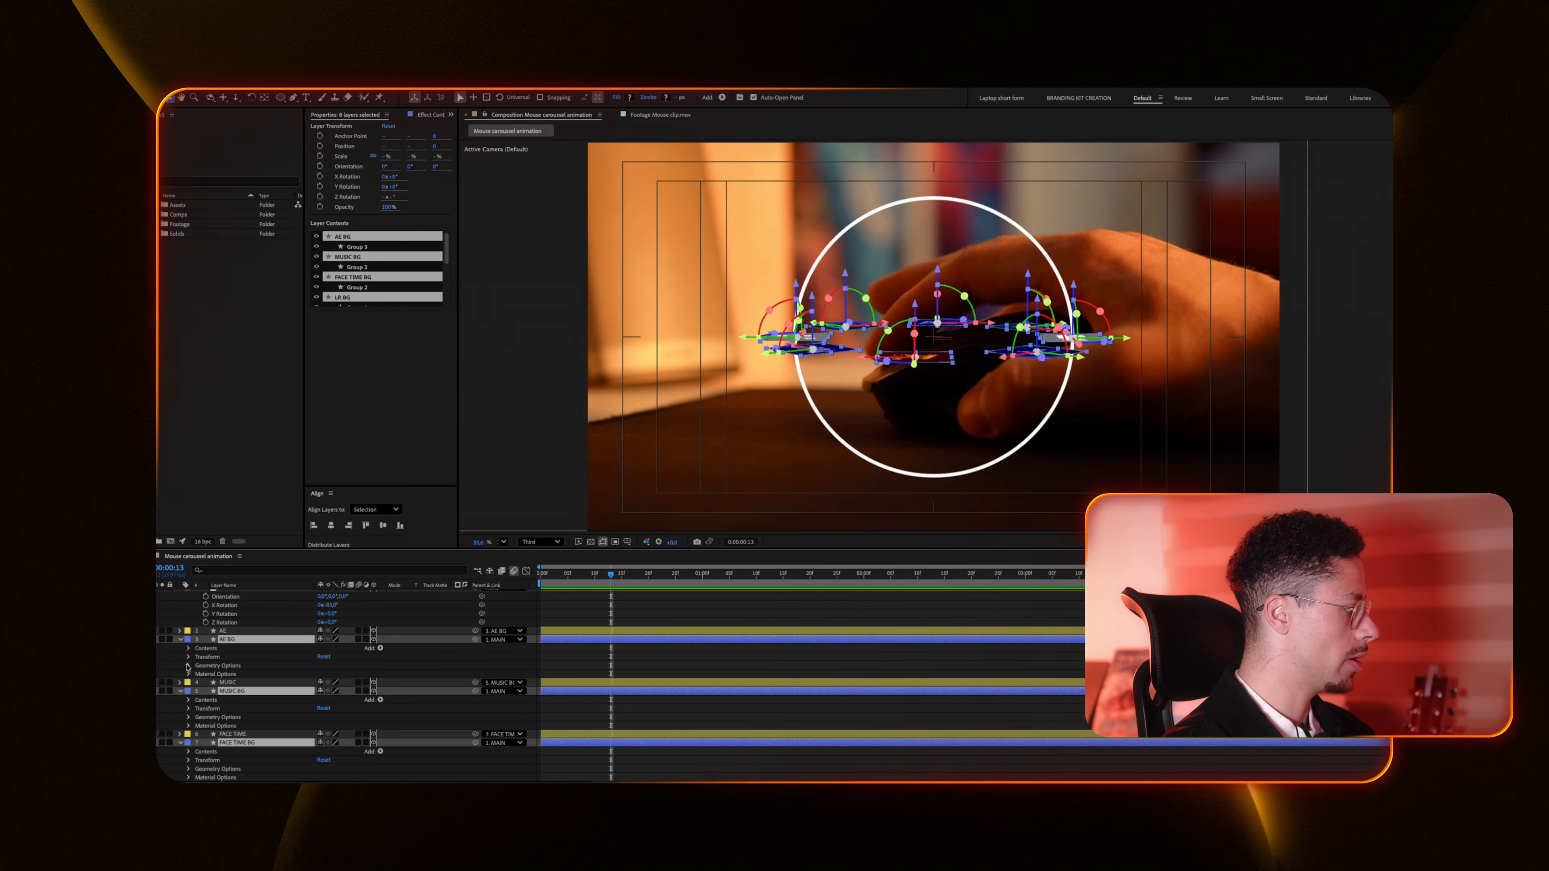
pyautogui.click(188, 666)
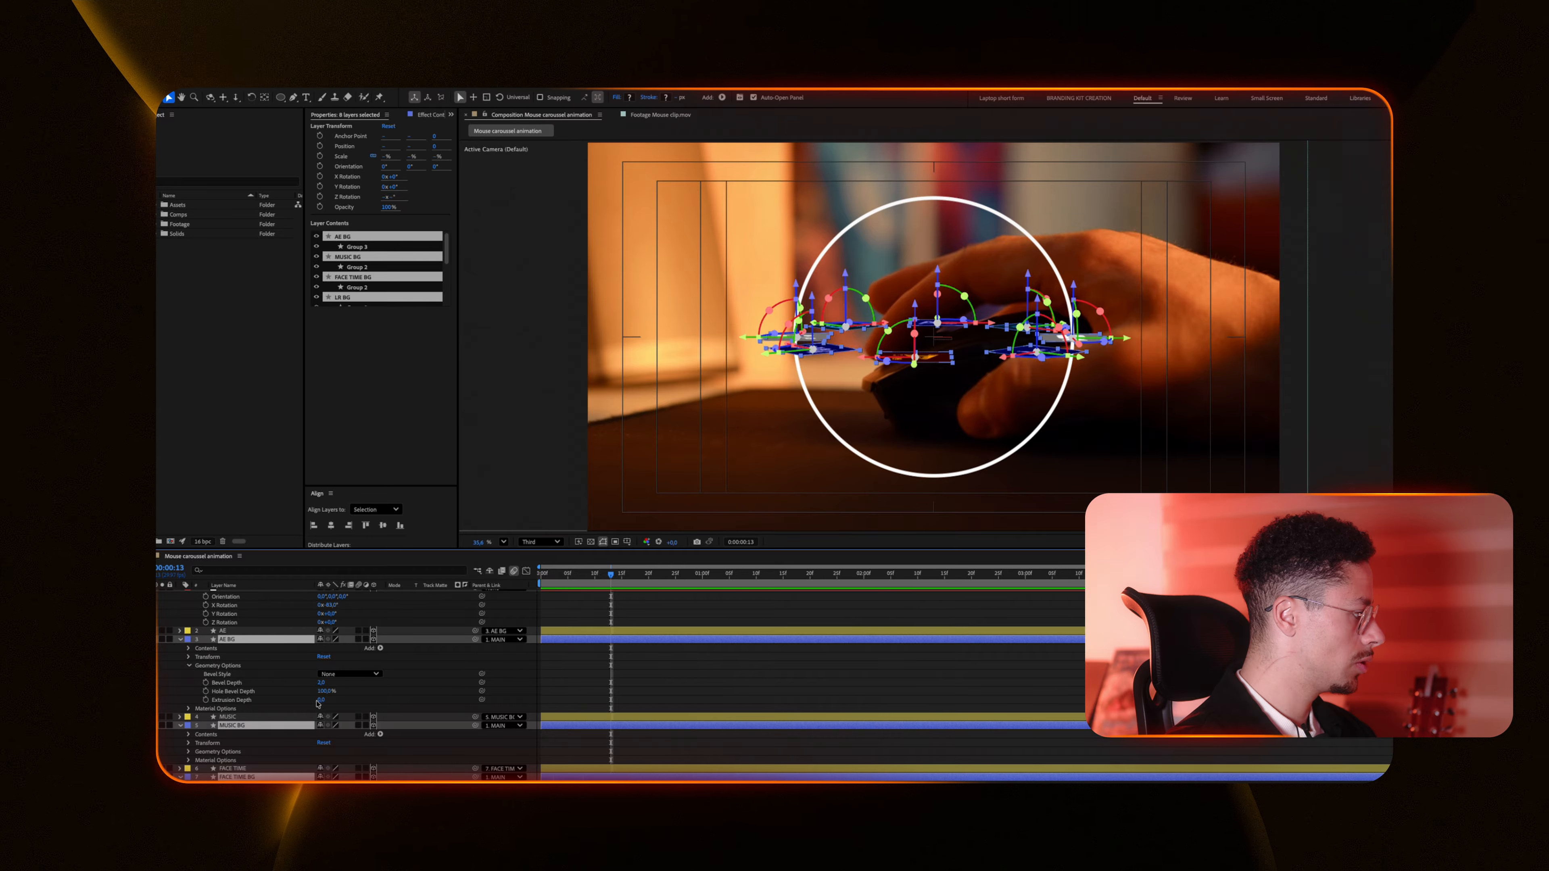
pyautogui.click(320, 700)
pyautogui.write('50')
pyautogui.press('Return')
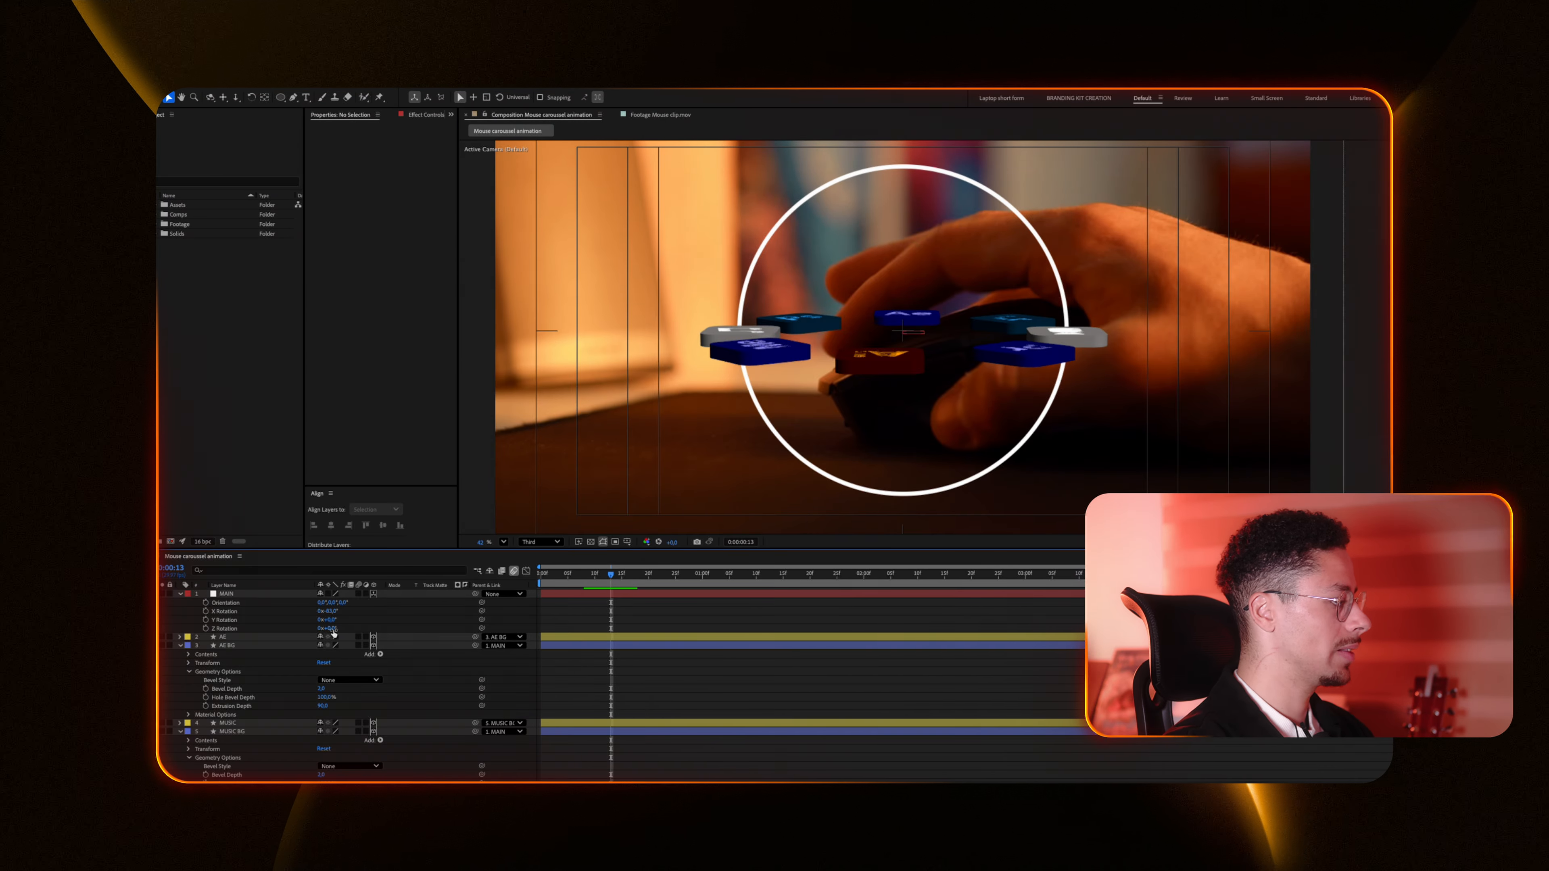
# Step: Give the BG layers a Bevel Depth of 1 and a Concave bevel style
pyautogui.moveTo(332, 628); pyautogui.dragTo(460, 631)
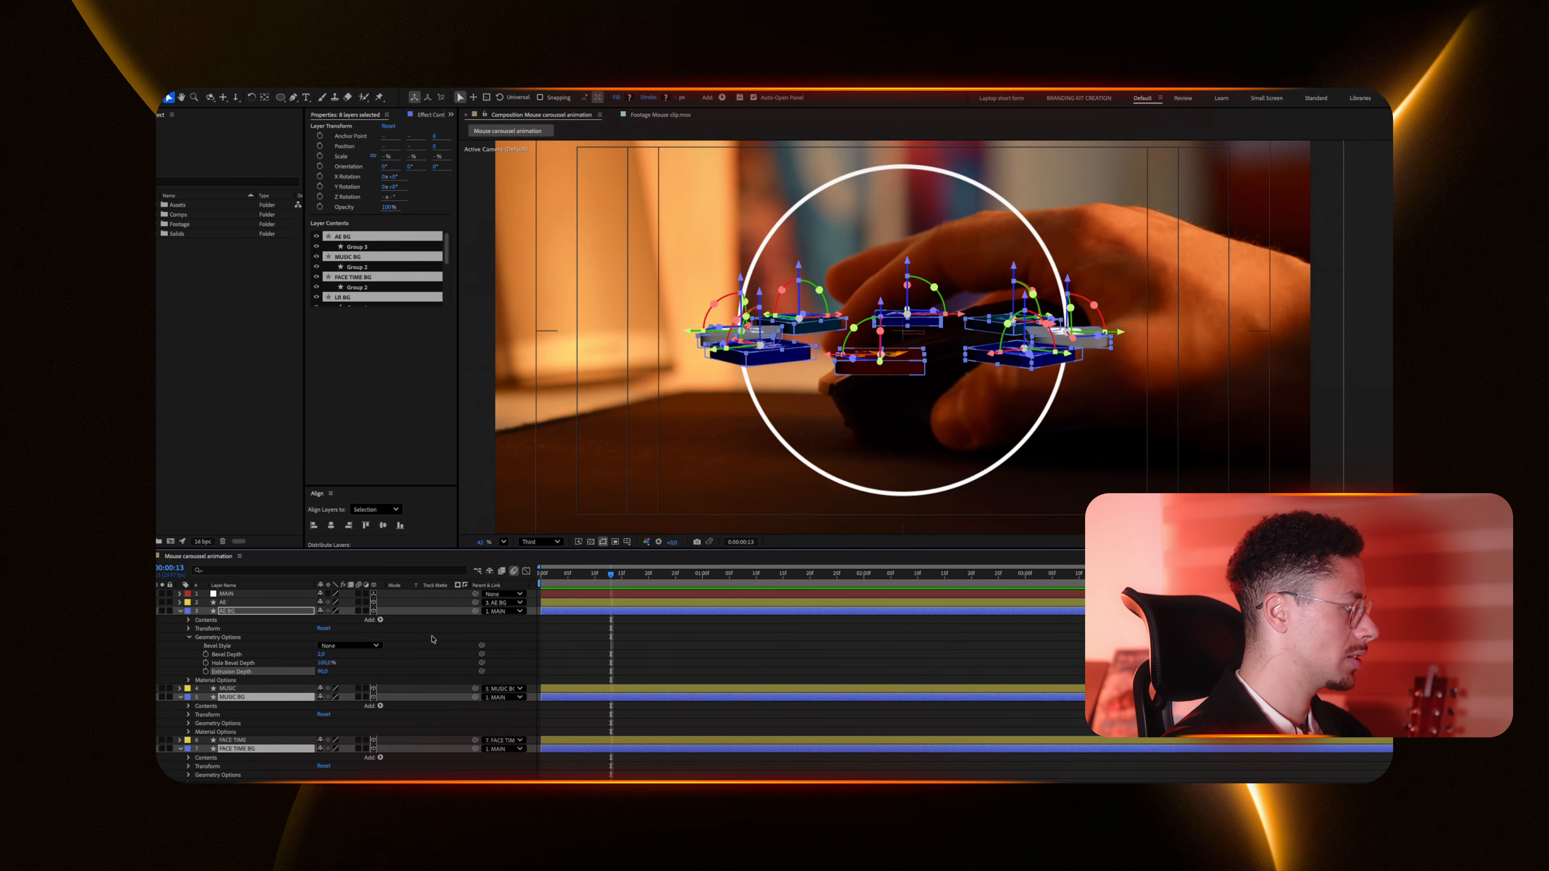
pyautogui.click(321, 654)
pyautogui.write('1')
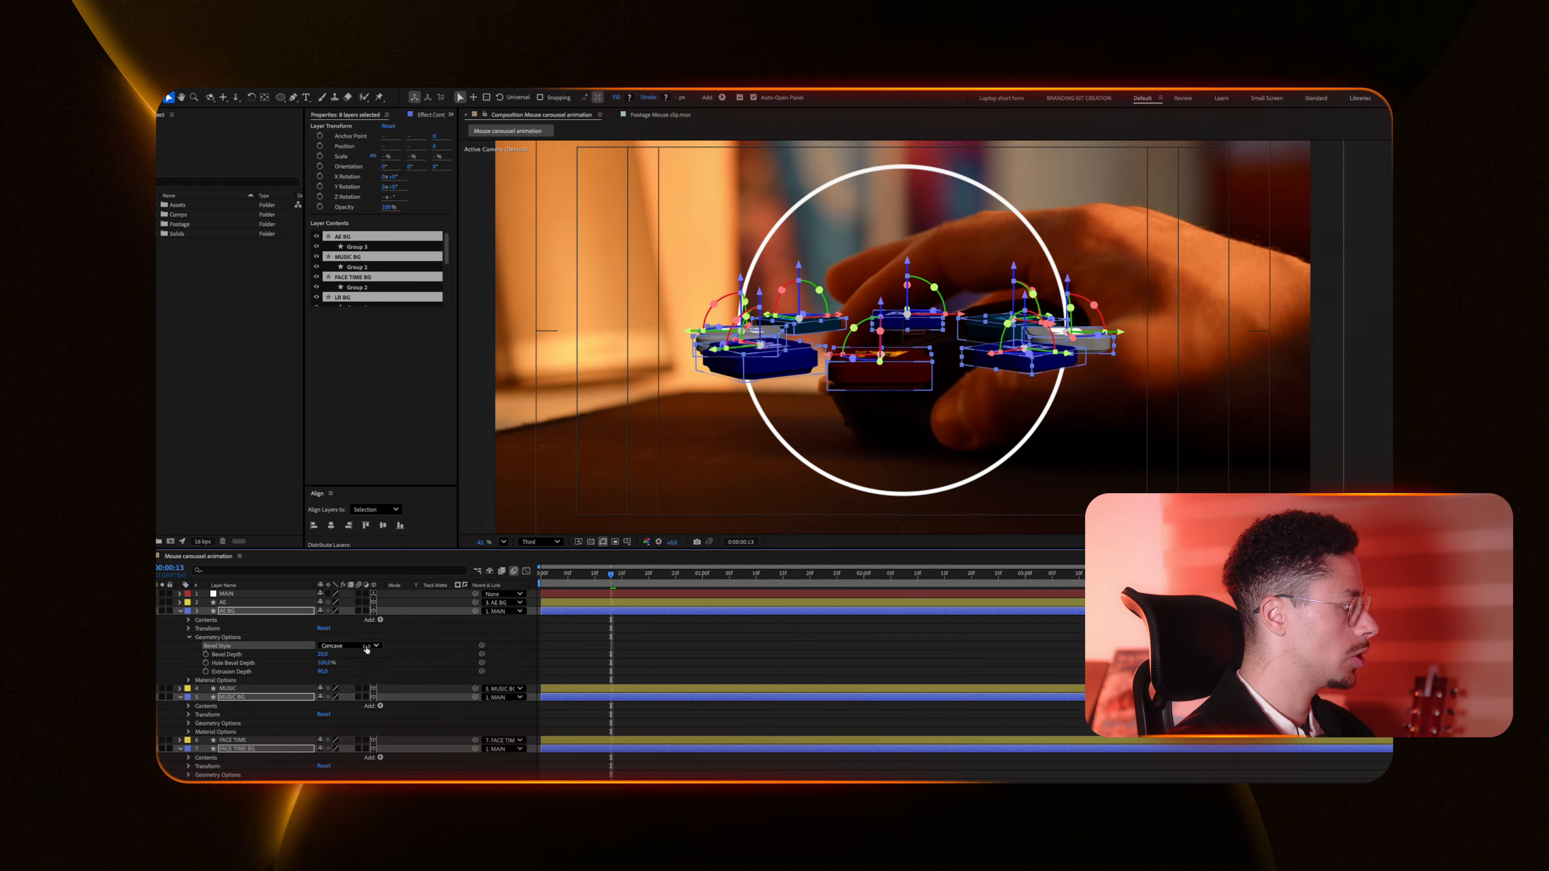
pyautogui.click(366, 649)
pyautogui.click(339, 678)
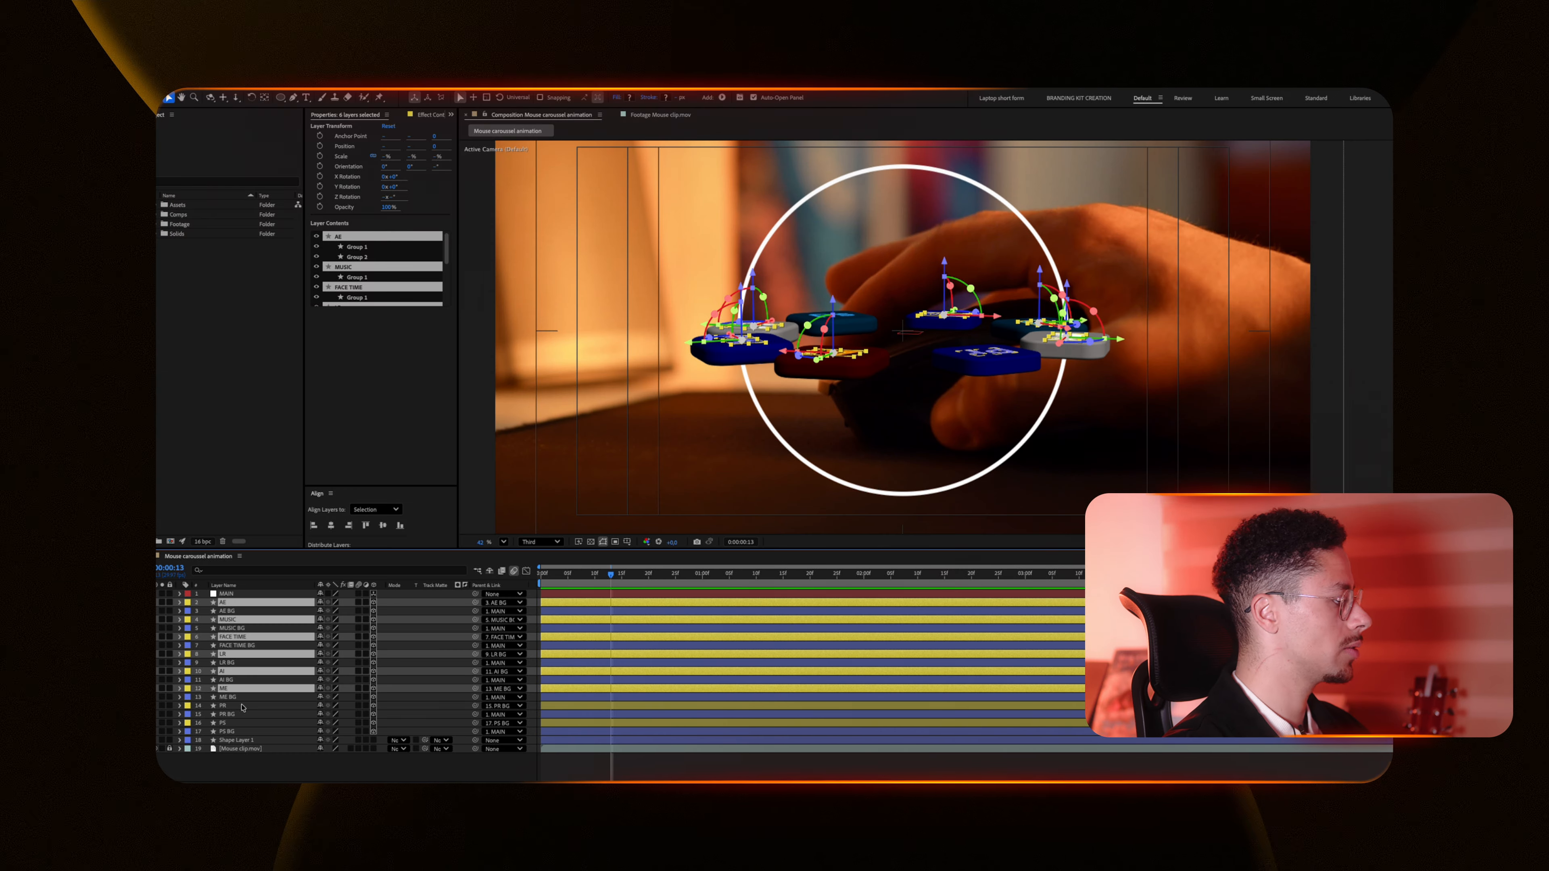
# Step: Select the logo icon layers and set their Extrusion Depth to 15
pyautogui.keyDown('ctrl'); pyautogui.click(241, 706); pyautogui.keyUp('ctrl')
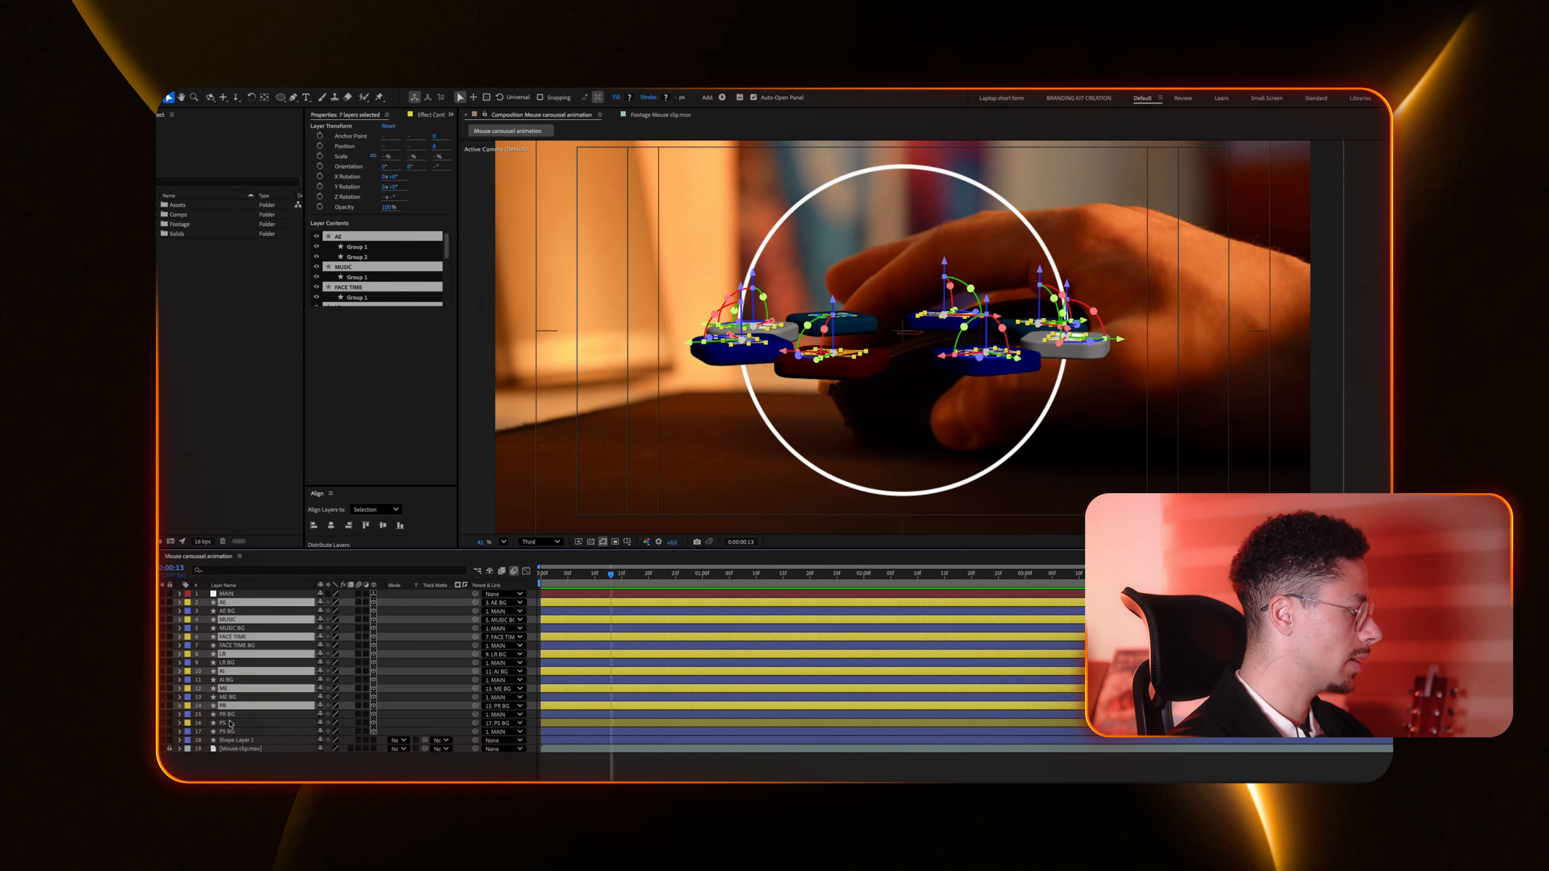
pyautogui.keyDown('ctrl'); pyautogui.click(224, 723); pyautogui.keyUp('ctrl')
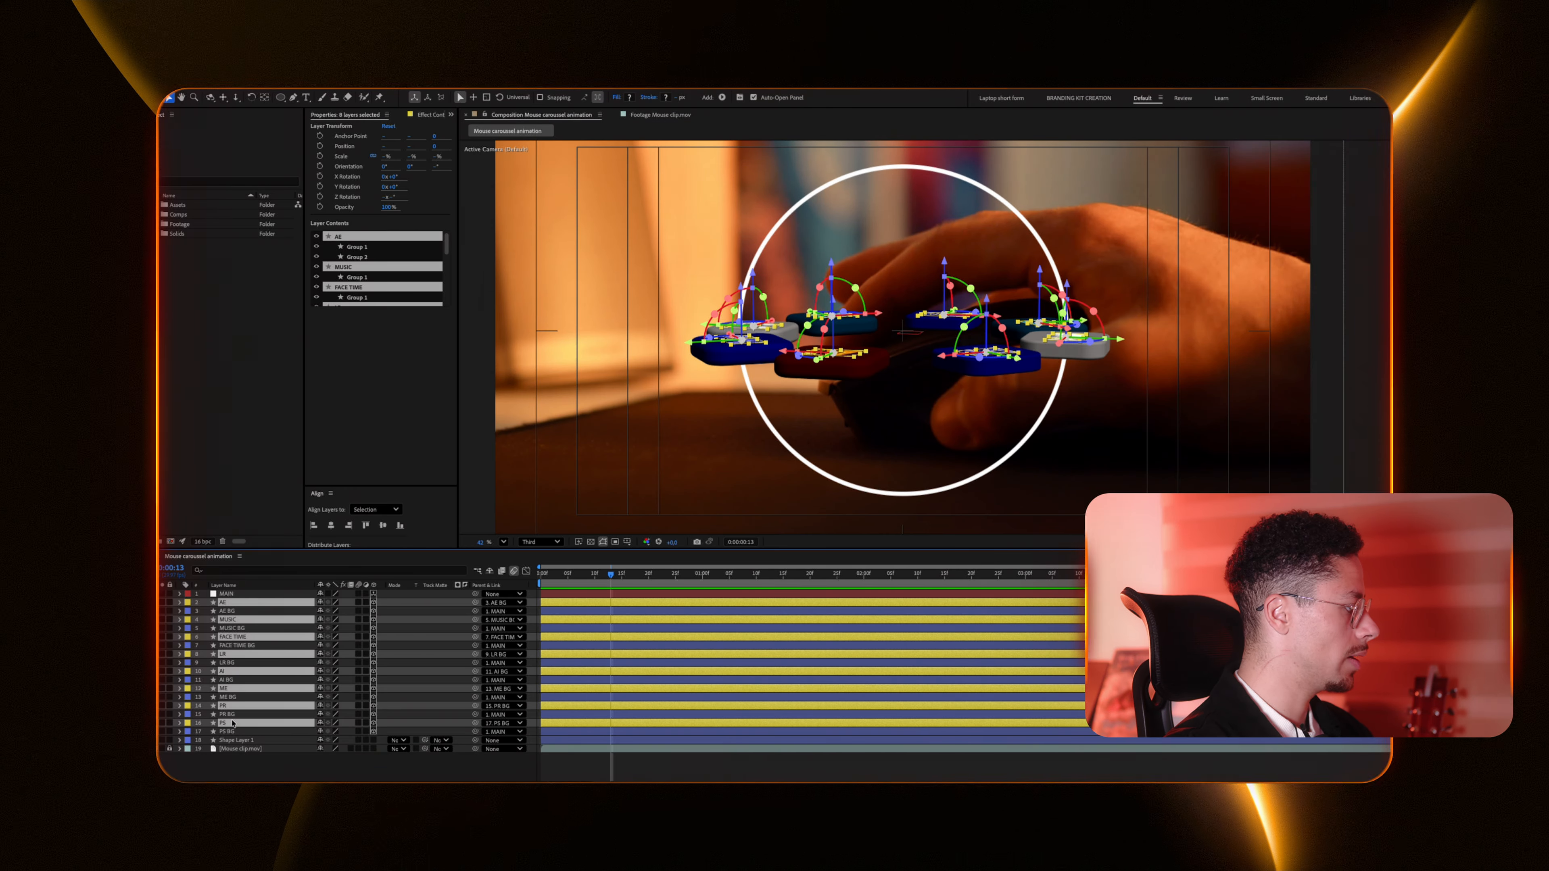
pyautogui.click(178, 724)
pyautogui.click(190, 629)
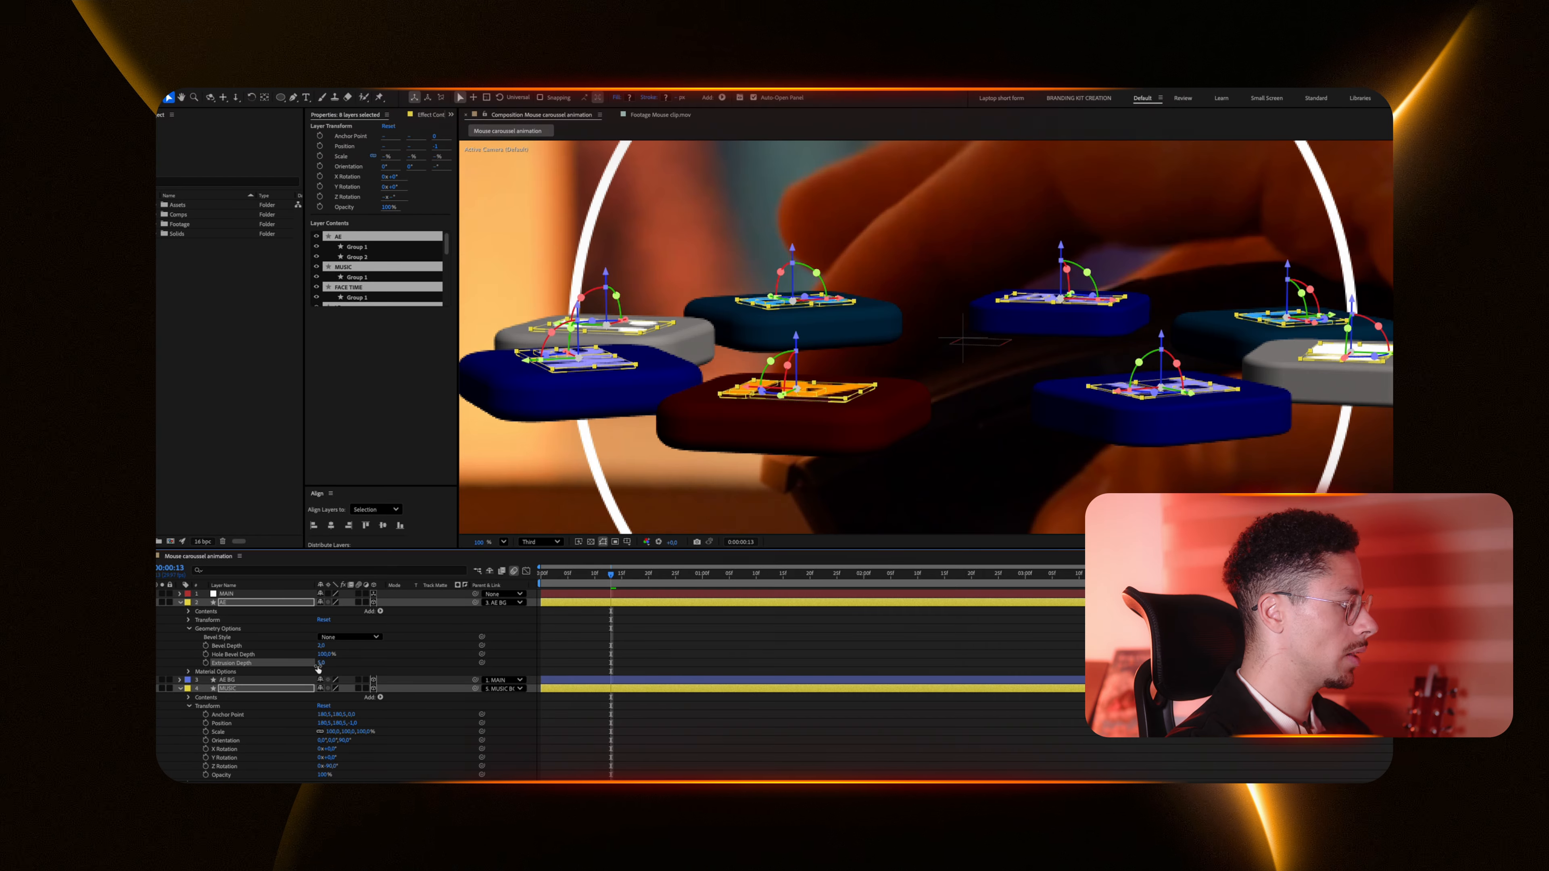
pyautogui.click(322, 664)
pyautogui.write('15')
pyautogui.press('Return')
# Step: Reveal the icon layers' Position and nudge the AE icon's position value
pyautogui.press('p')
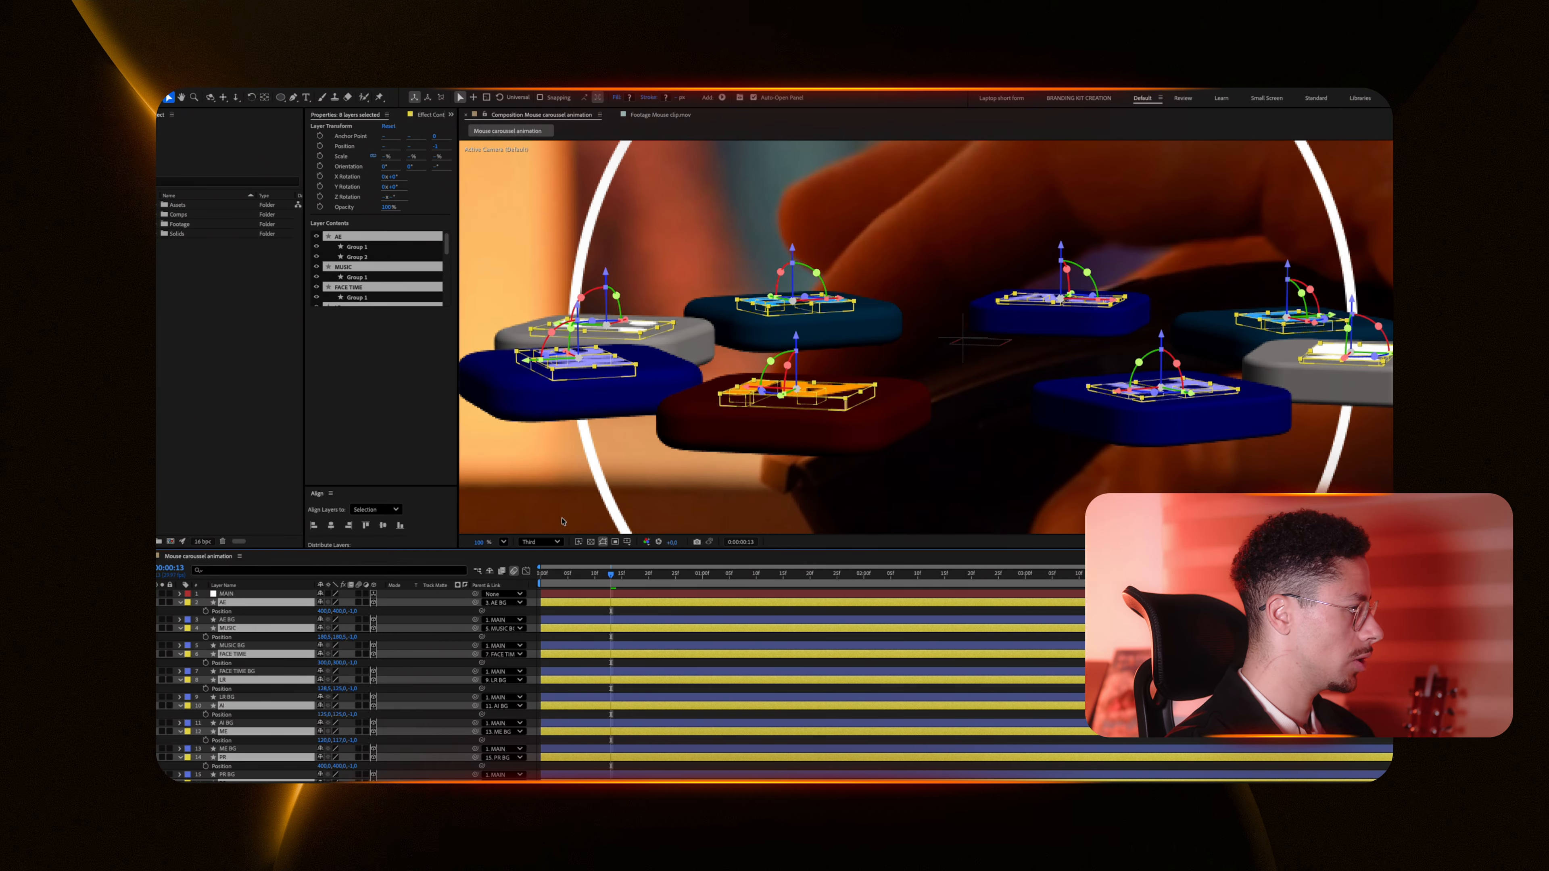
pyautogui.scroll(2, 562, 520)
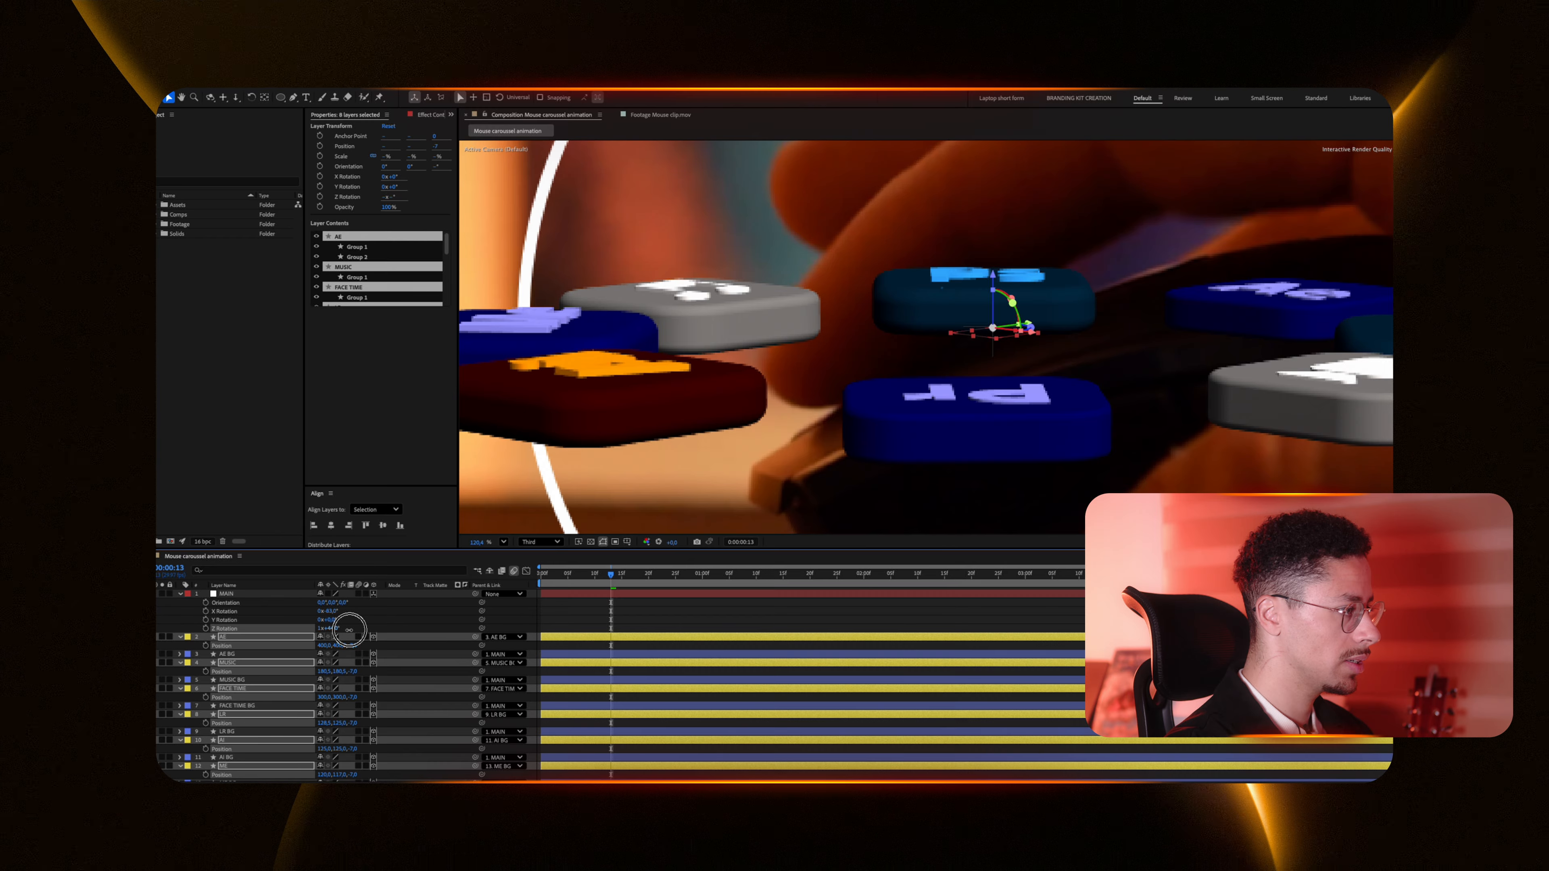
pyautogui.moveTo(349, 630); pyautogui.dragTo(349, 628)
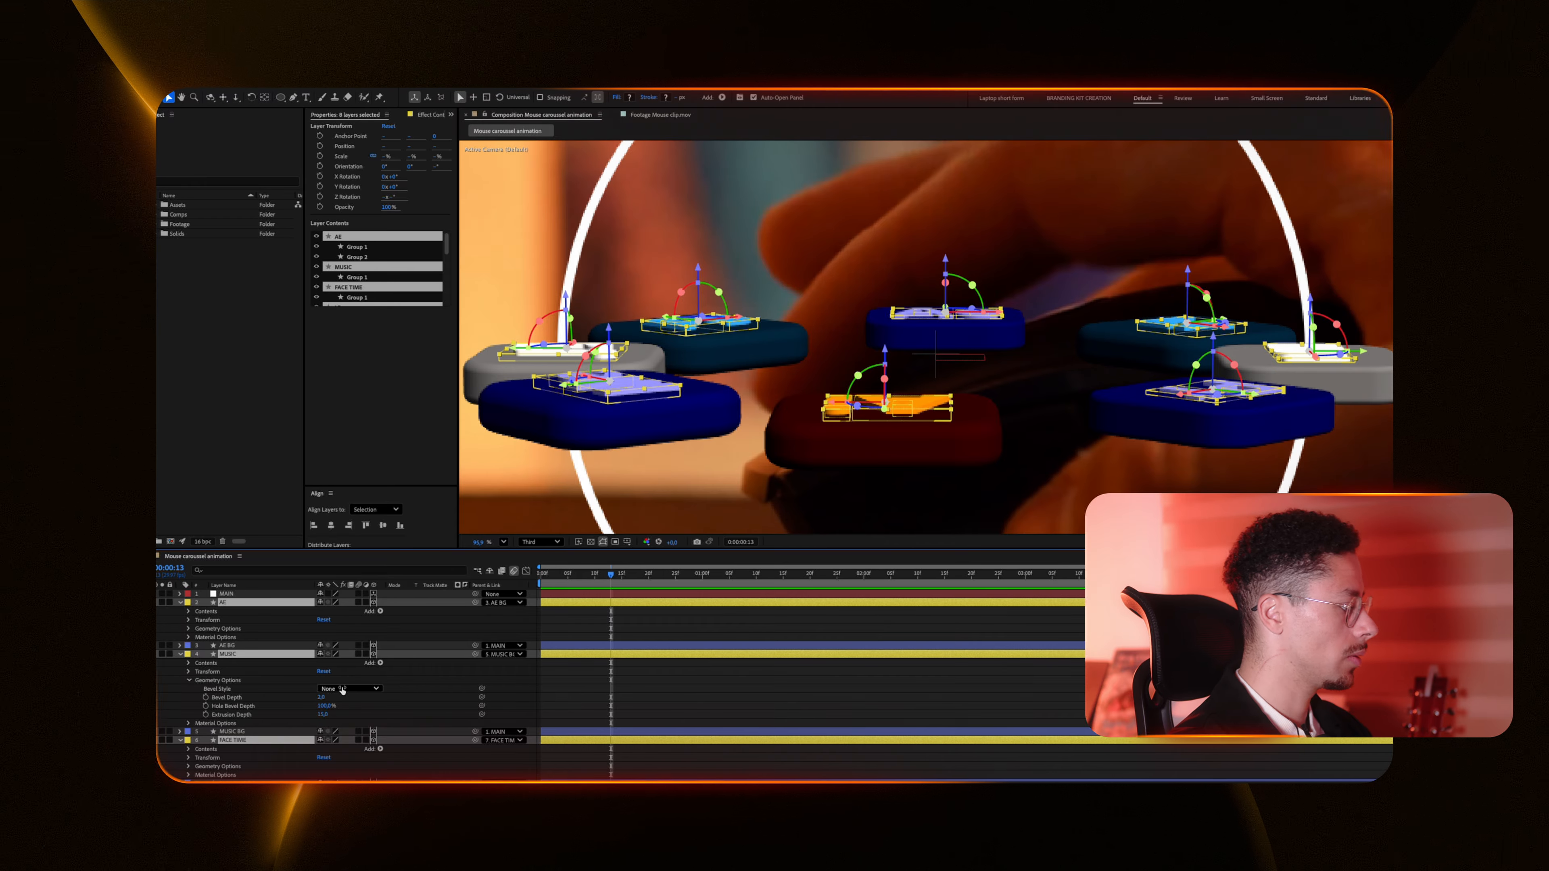
pyautogui.click(344, 689)
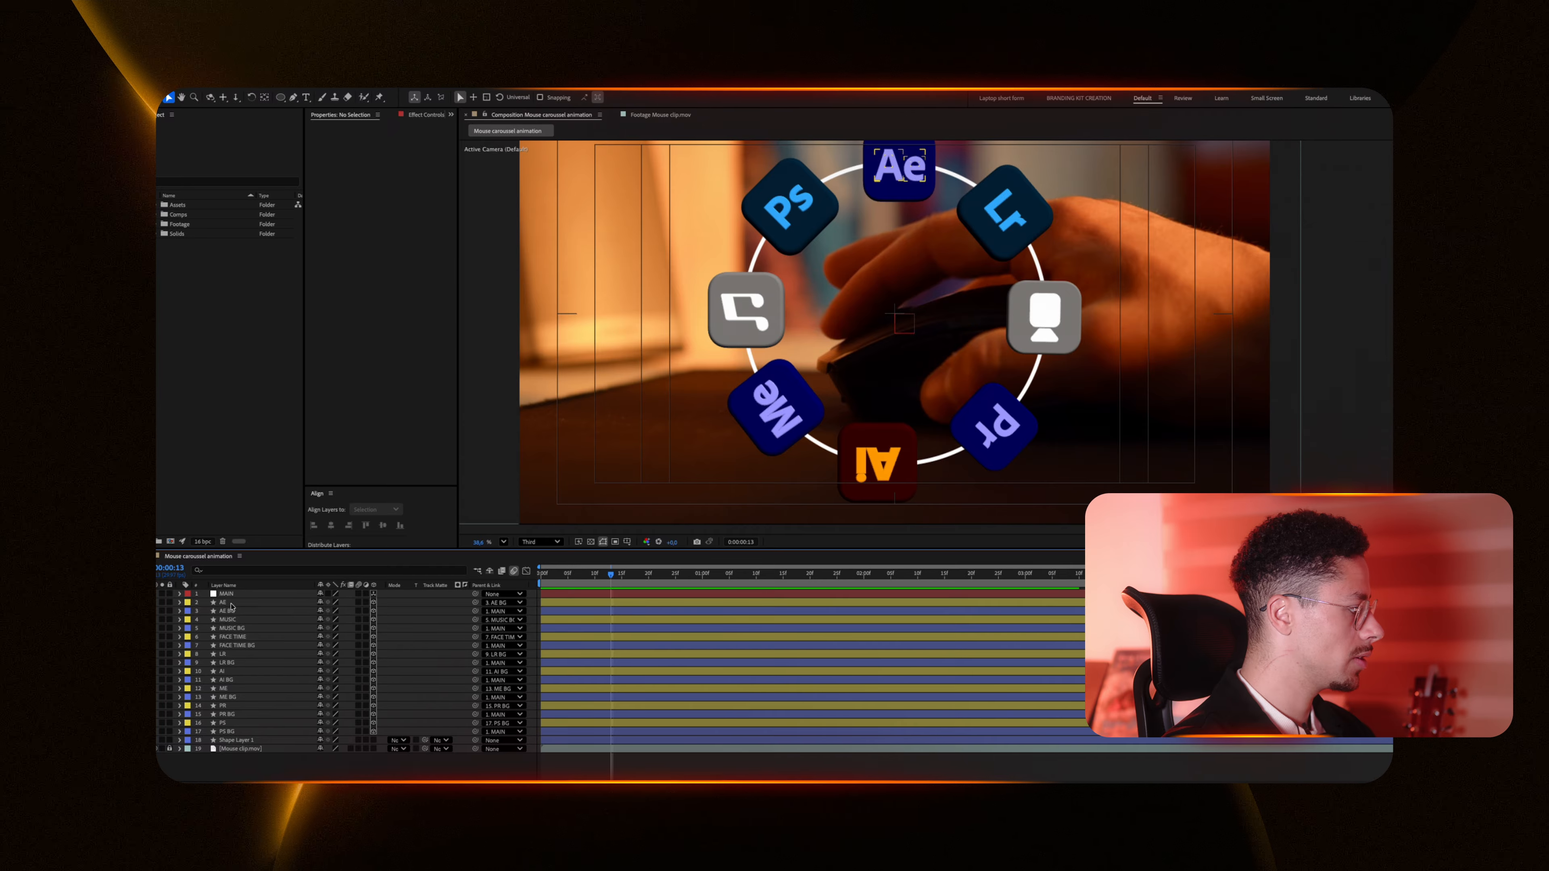
# Step: Select all the logo and BG layers and open their Material Options
pyautogui.click(223, 602)
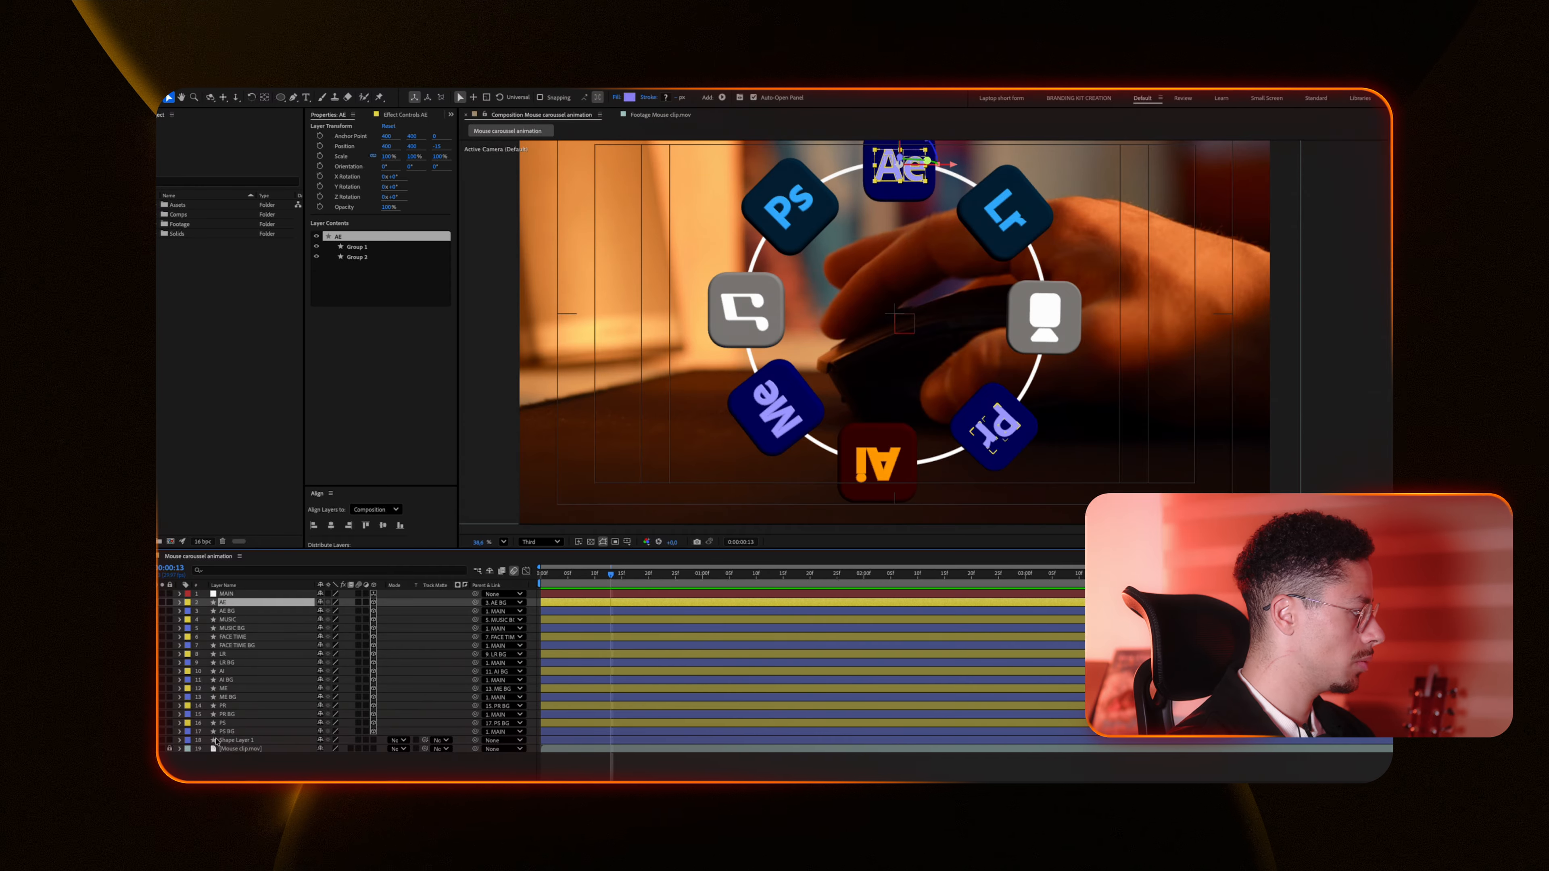
pyautogui.keyDown('shift'); pyautogui.click(242, 732); pyautogui.keyUp('shift')
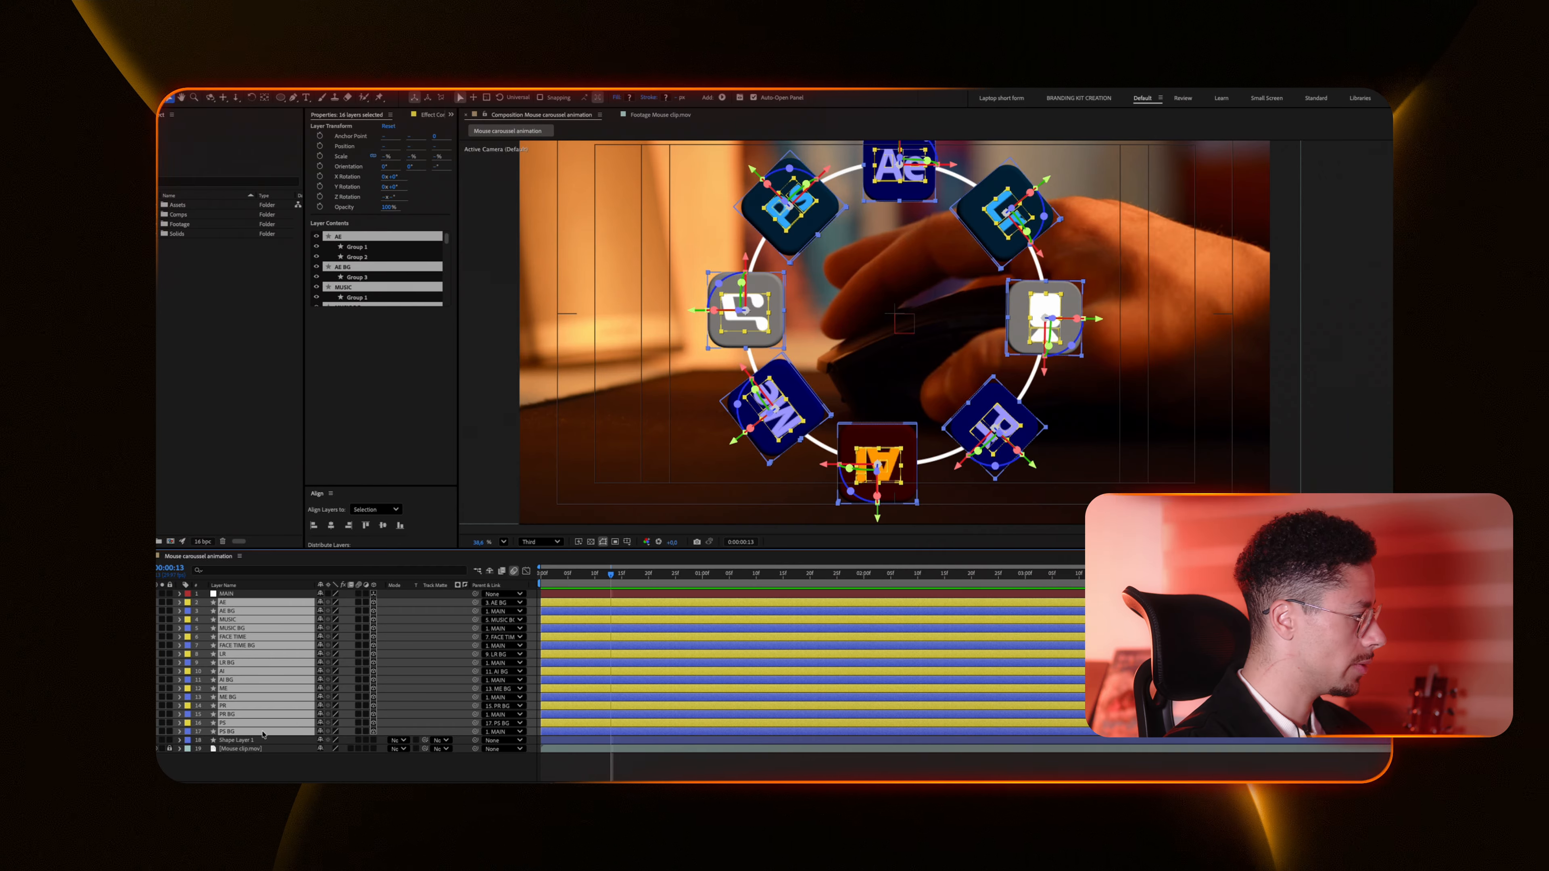
pyautogui.click(180, 603)
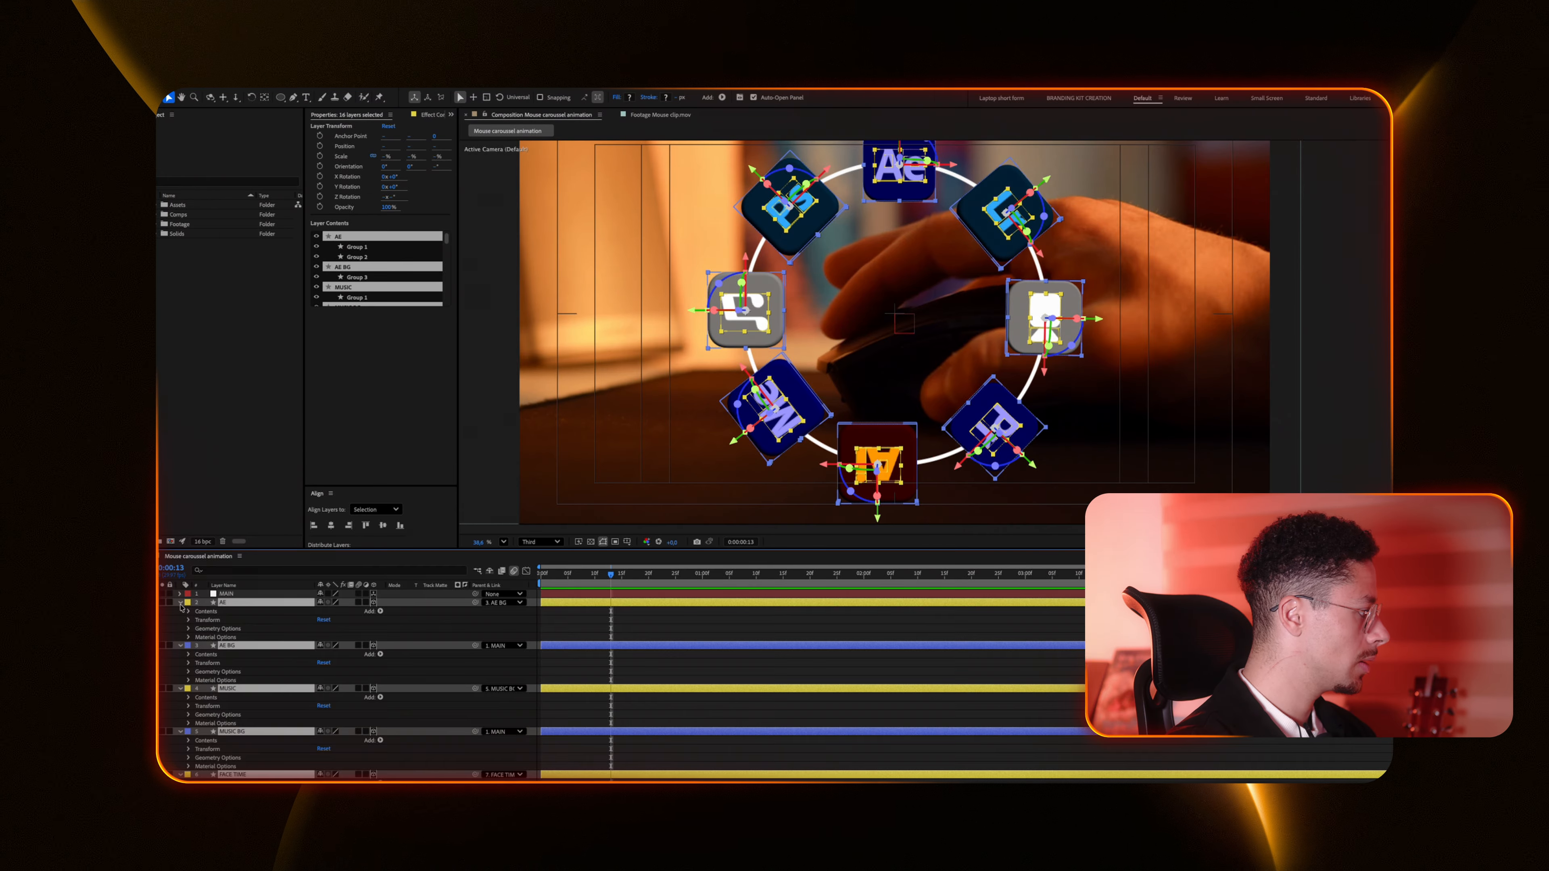
pyautogui.click(188, 637)
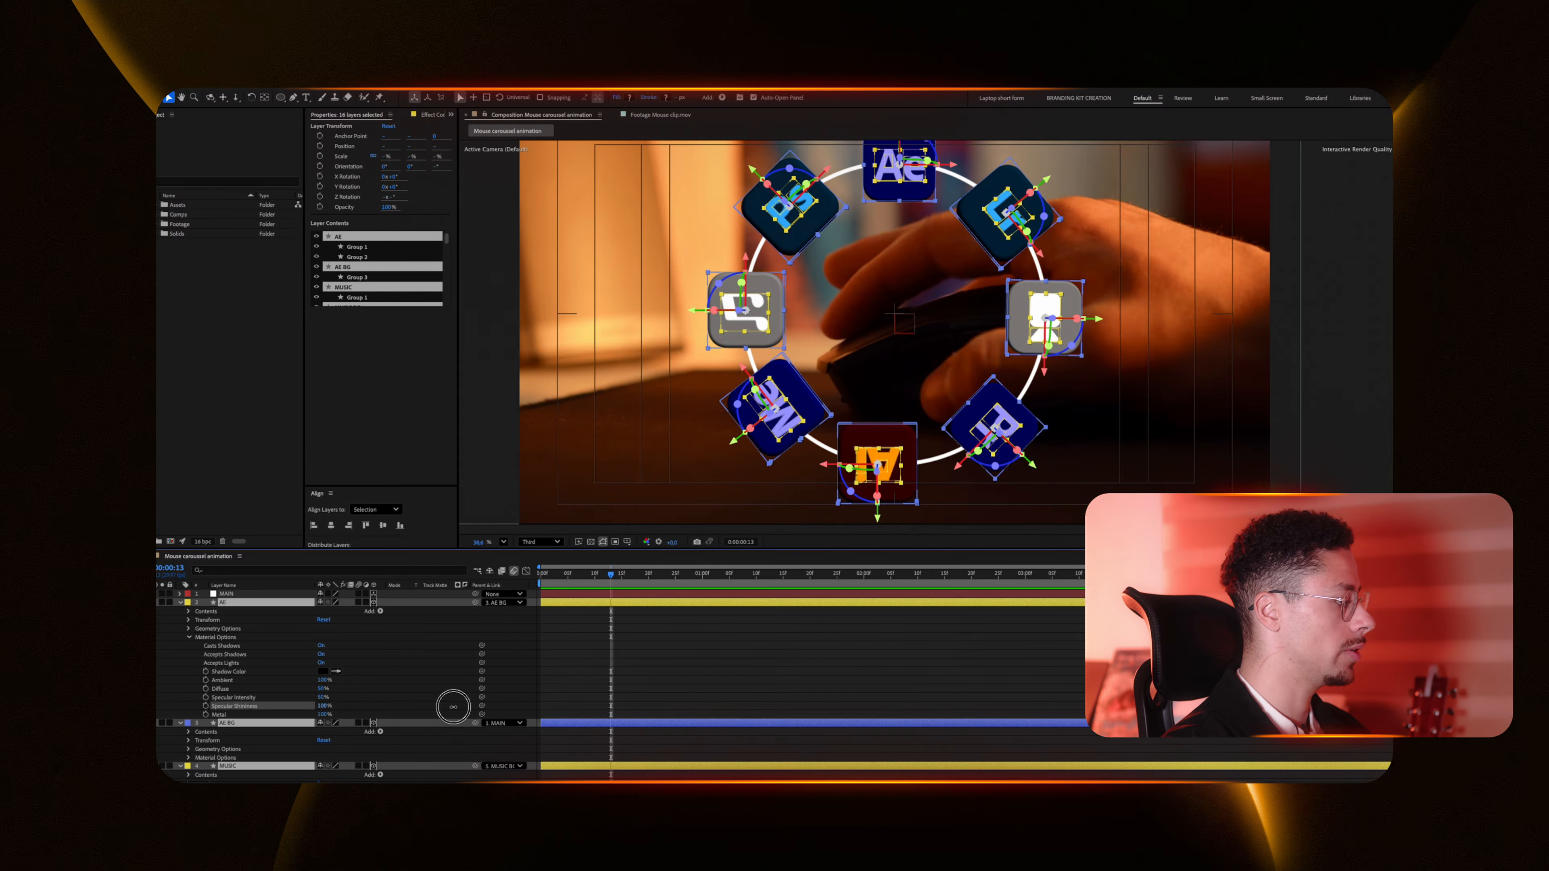
# Step: Set the FaceTime background's fill colour to green and change the Music background's fill colour
pyautogui.click(720, 638)
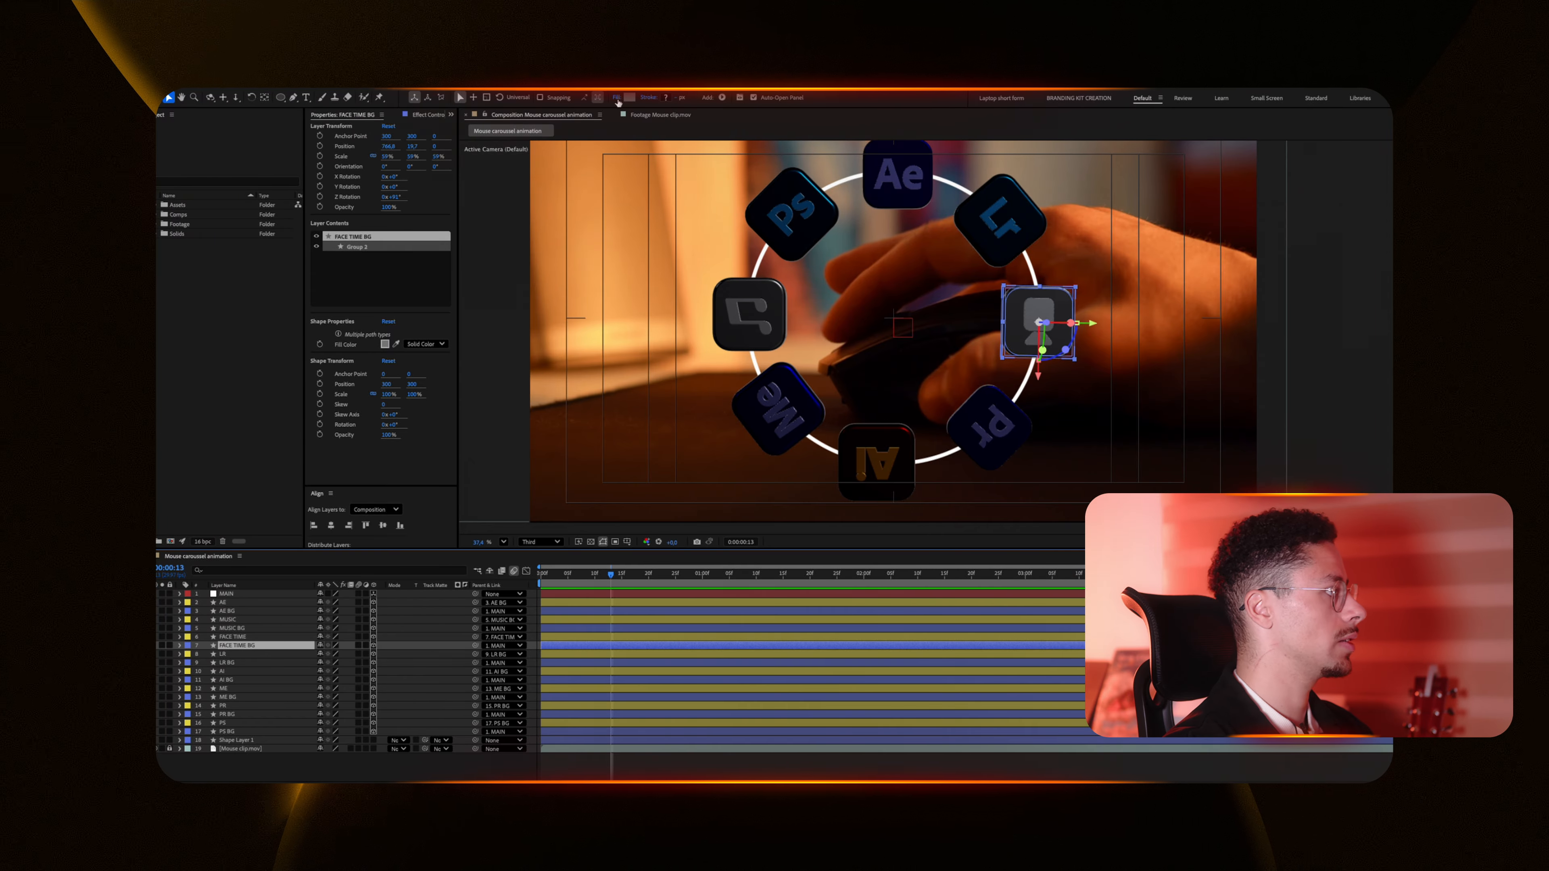
pyautogui.click(632, 98)
pyautogui.click(800, 464)
pyautogui.moveTo(769, 421); pyautogui.dragTo(947, 291)
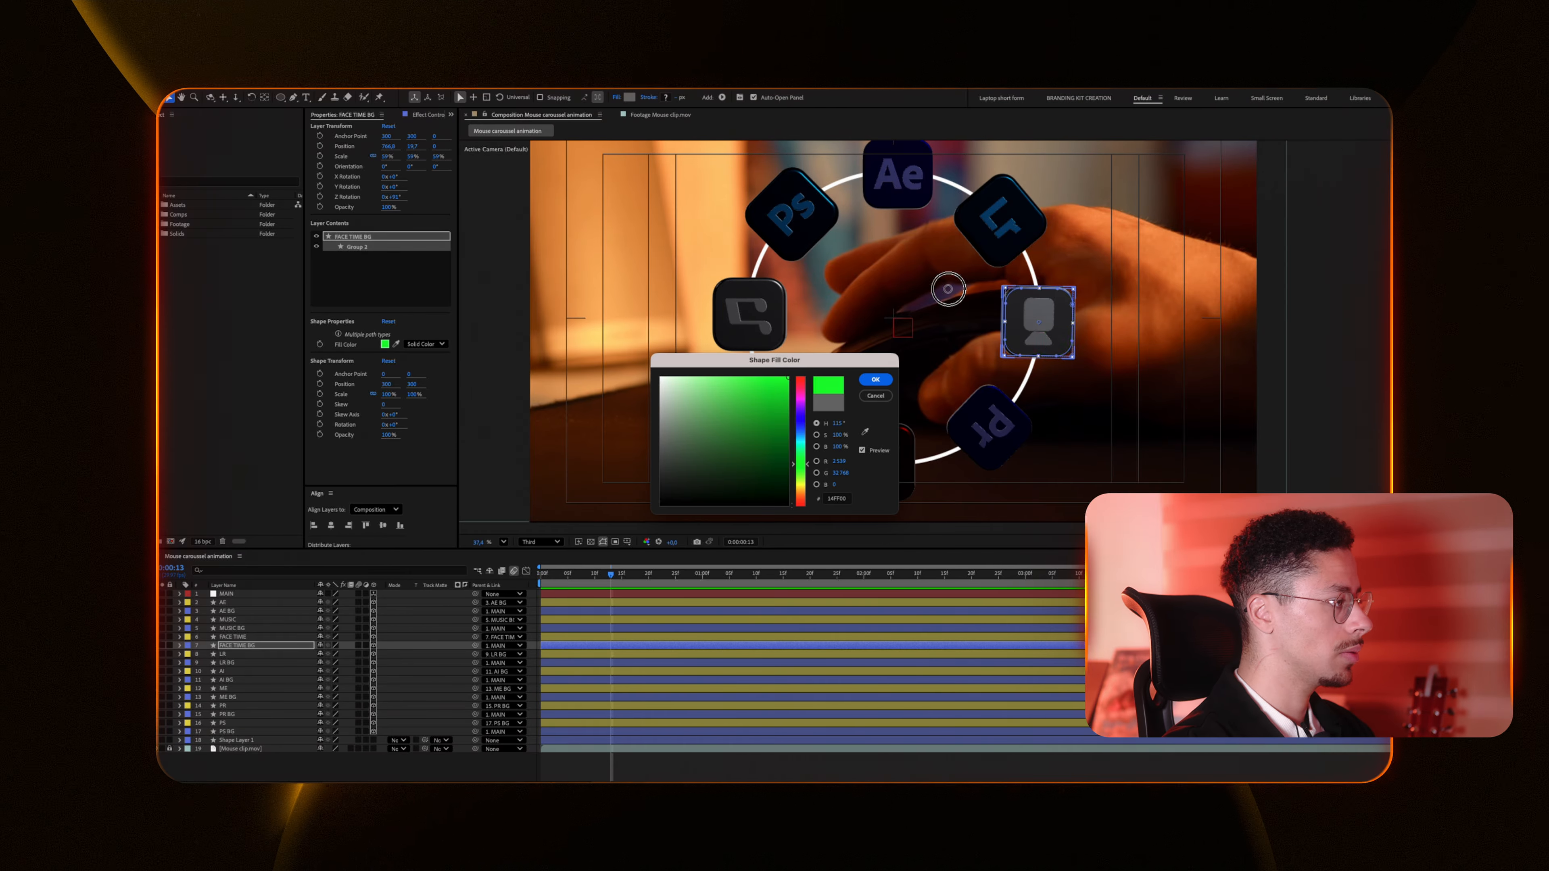
pyautogui.click(876, 379)
pyautogui.click(780, 294)
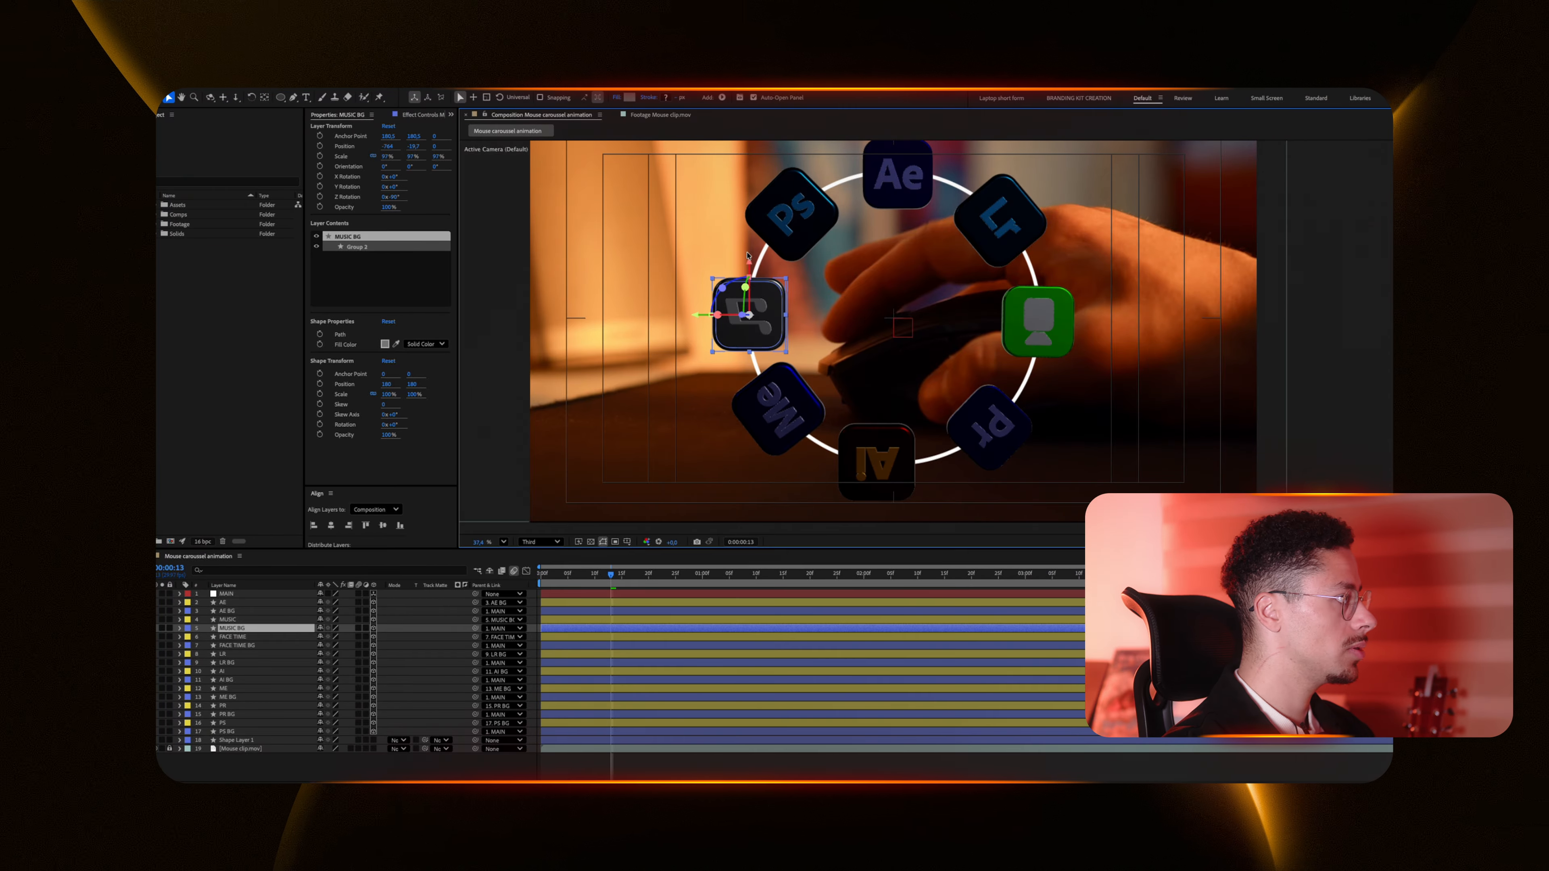
pyautogui.click(629, 97)
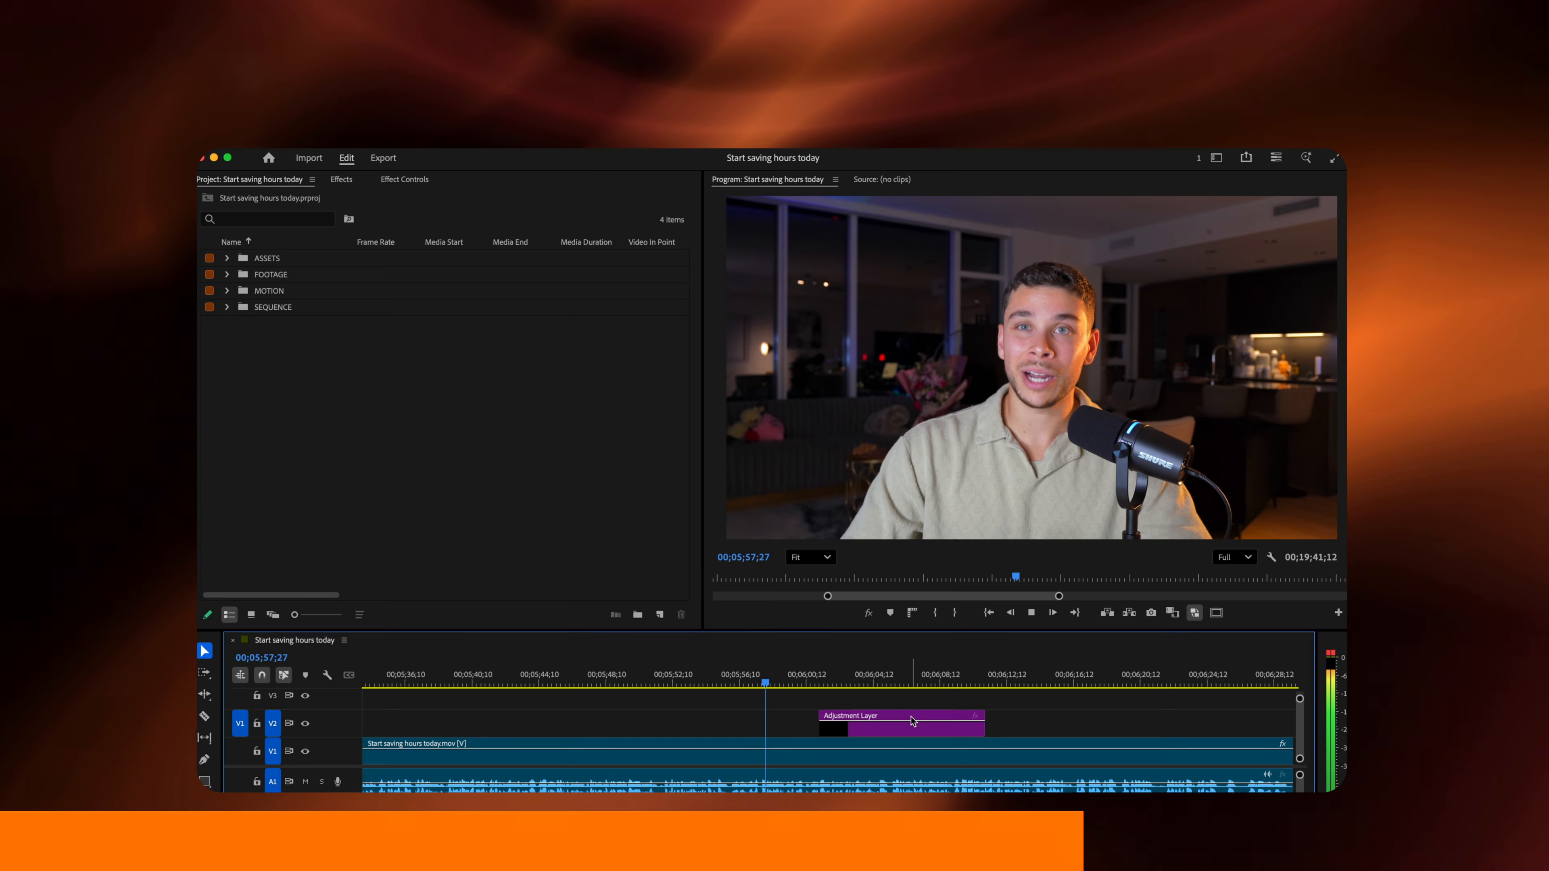
pyautogui.rightClick(913, 721)
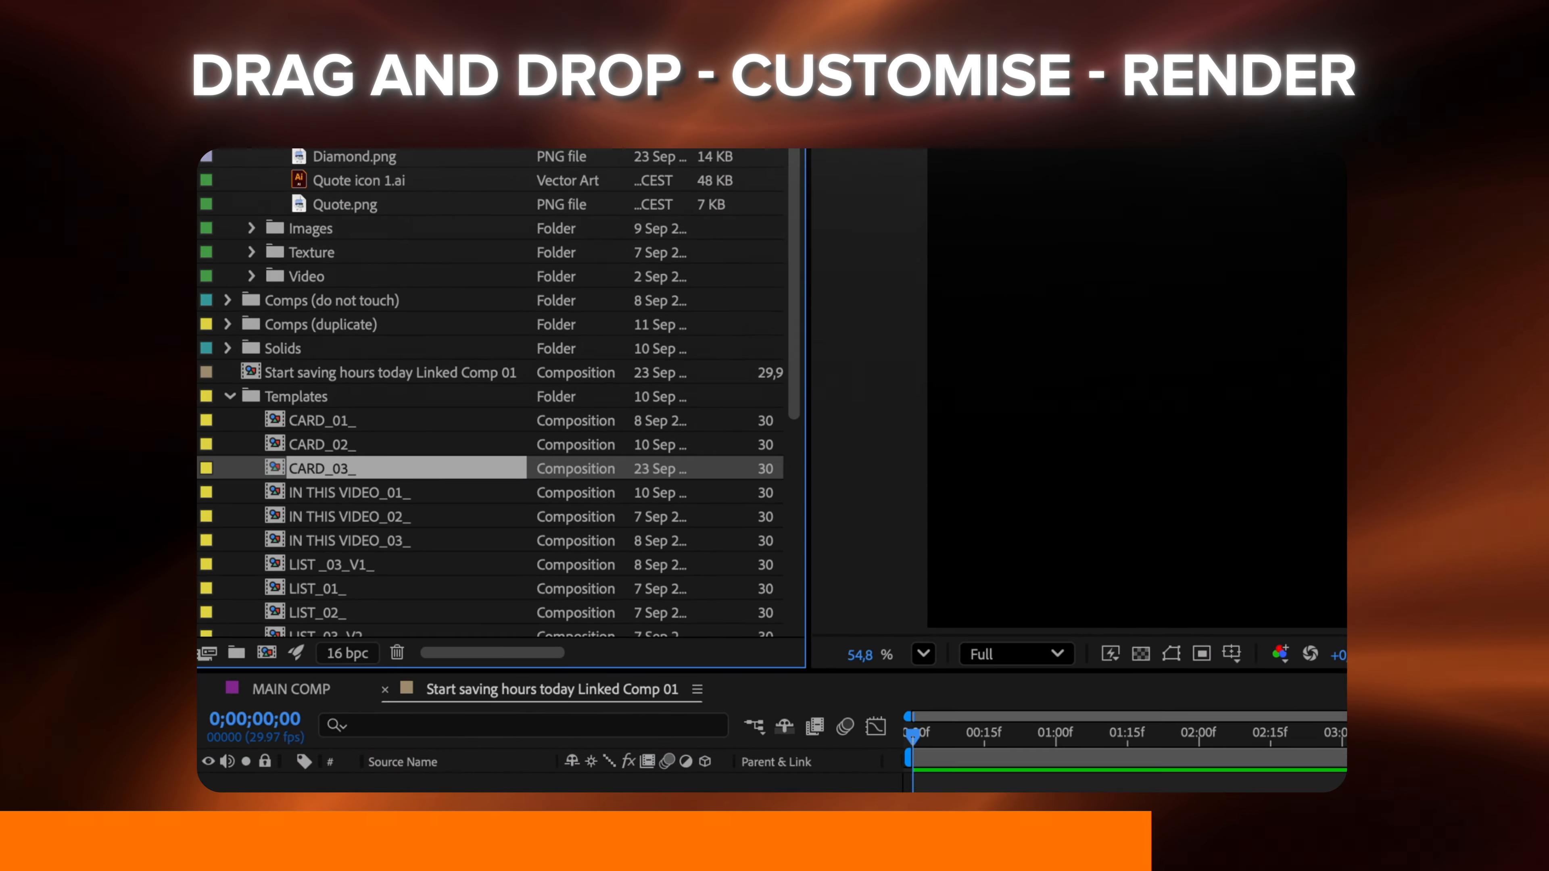
pyautogui.moveTo(322, 468); pyautogui.dragTo(363, 729)
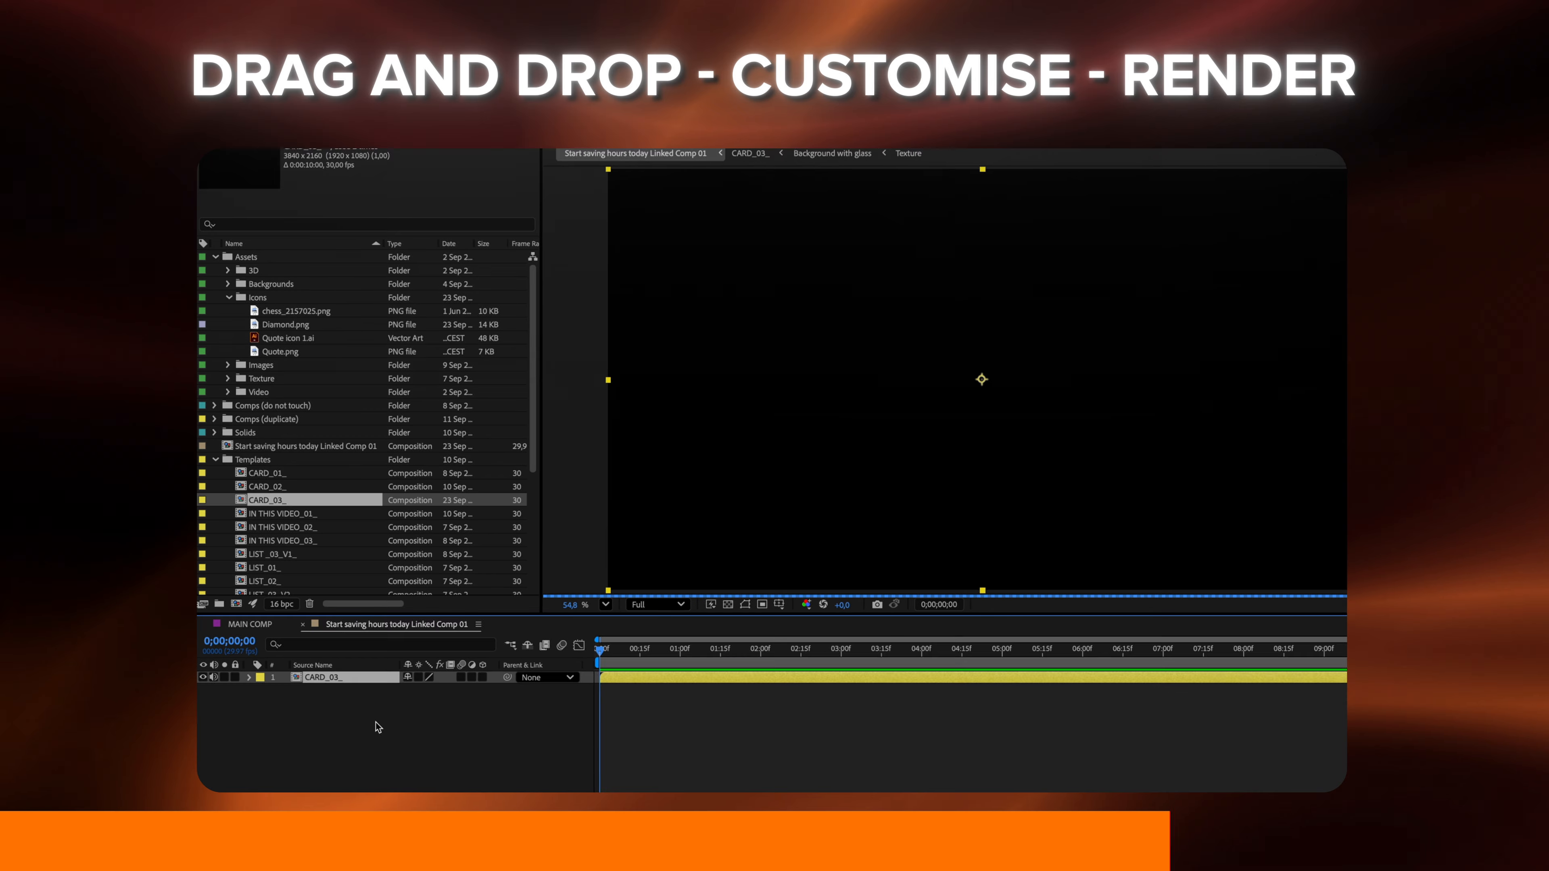
pyautogui.doubleClick(330, 679)
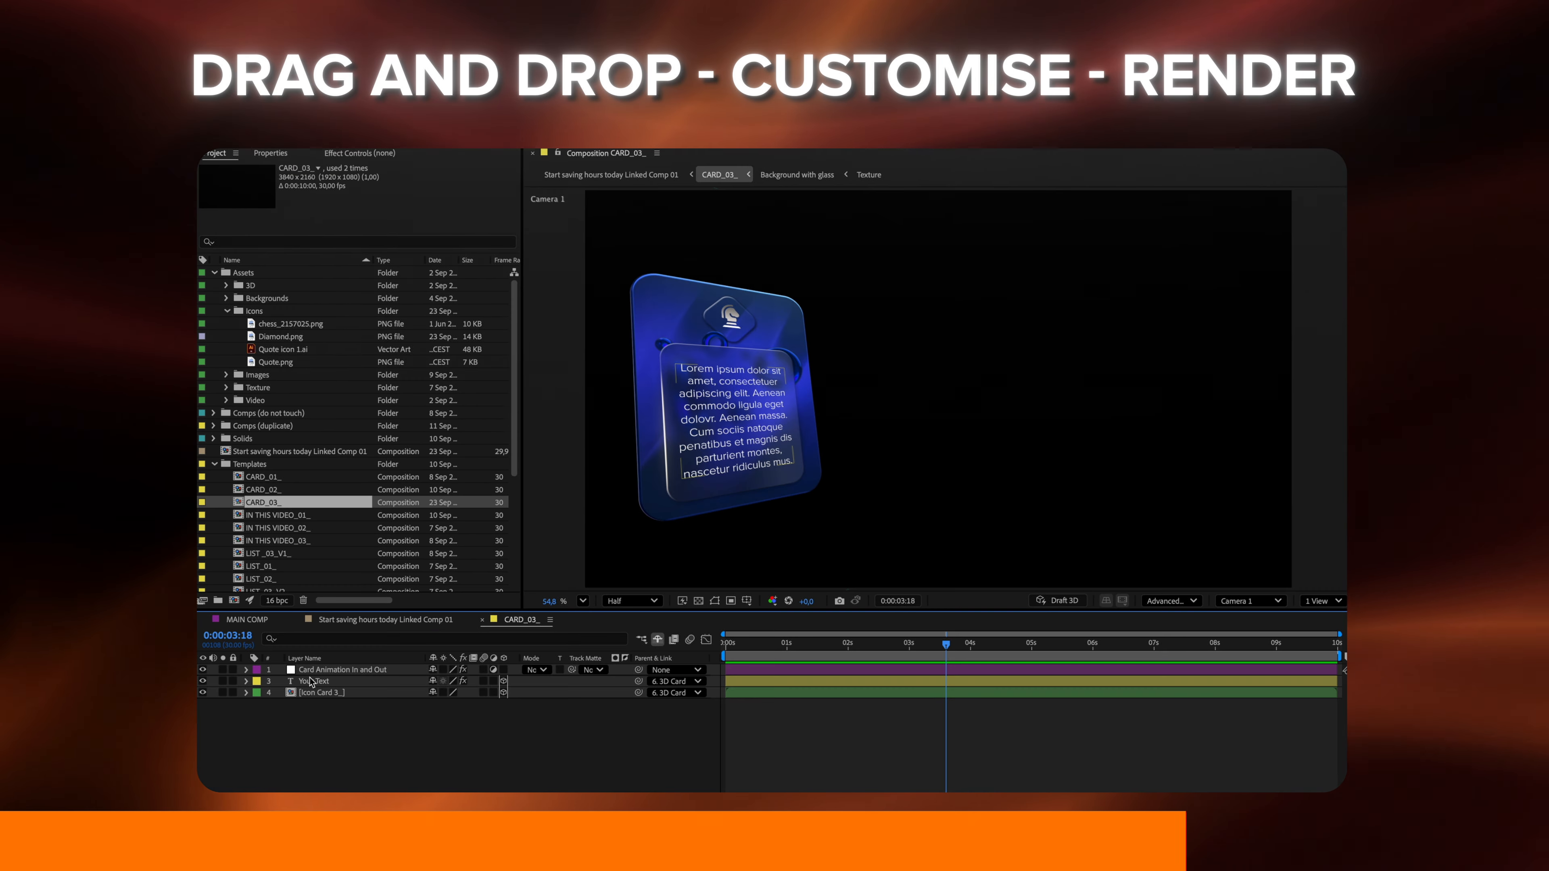
pyautogui.doubleClick(315, 682)
pyautogui.press('super+v')
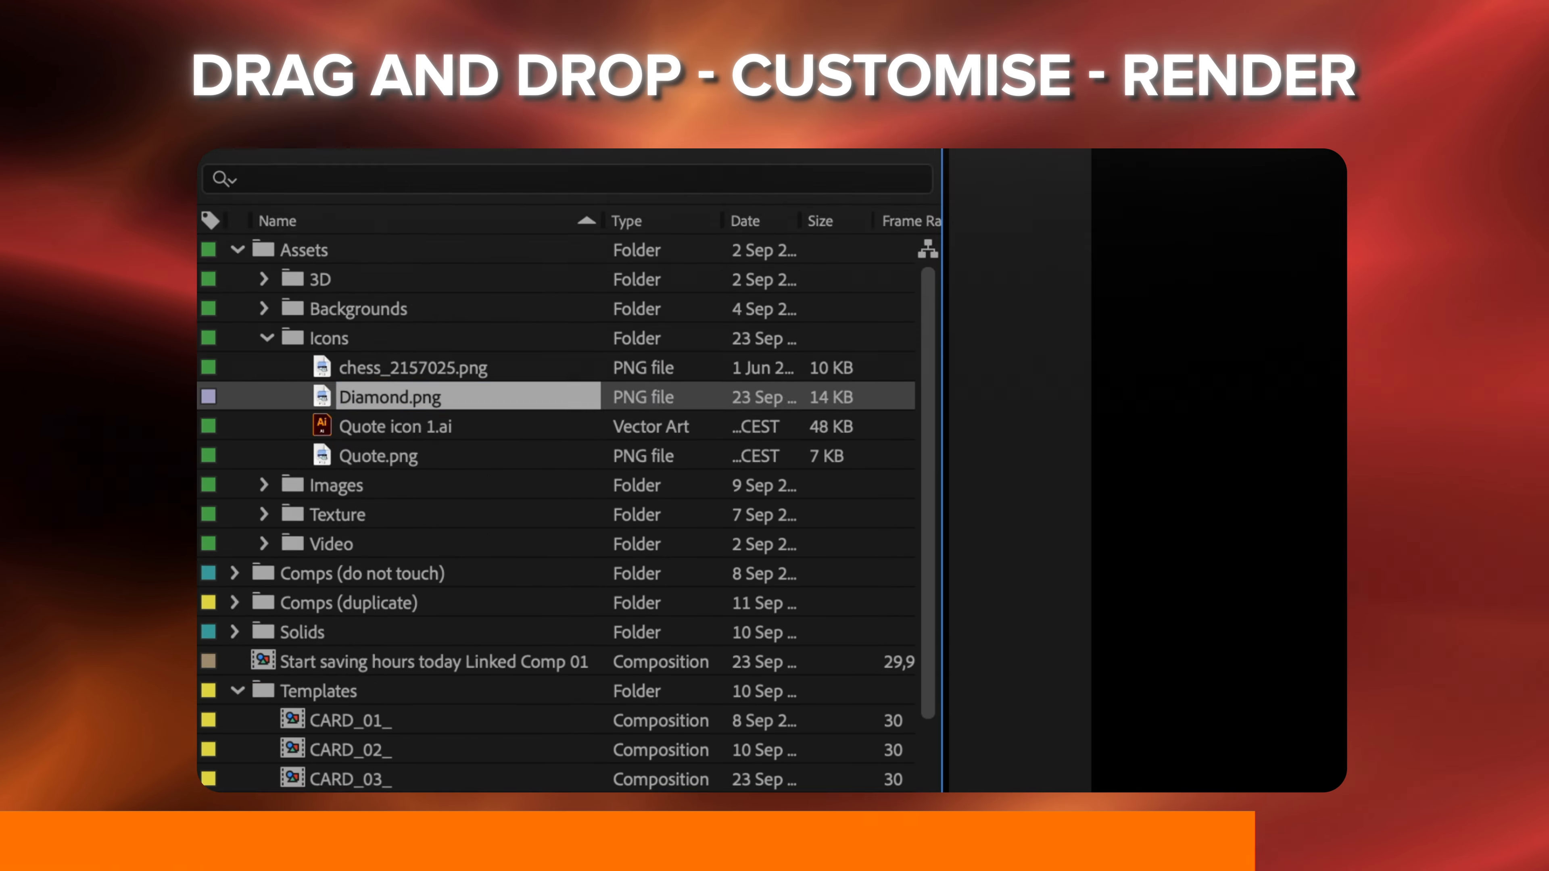
pyautogui.moveTo(281, 336); pyautogui.dragTo(377, 670)
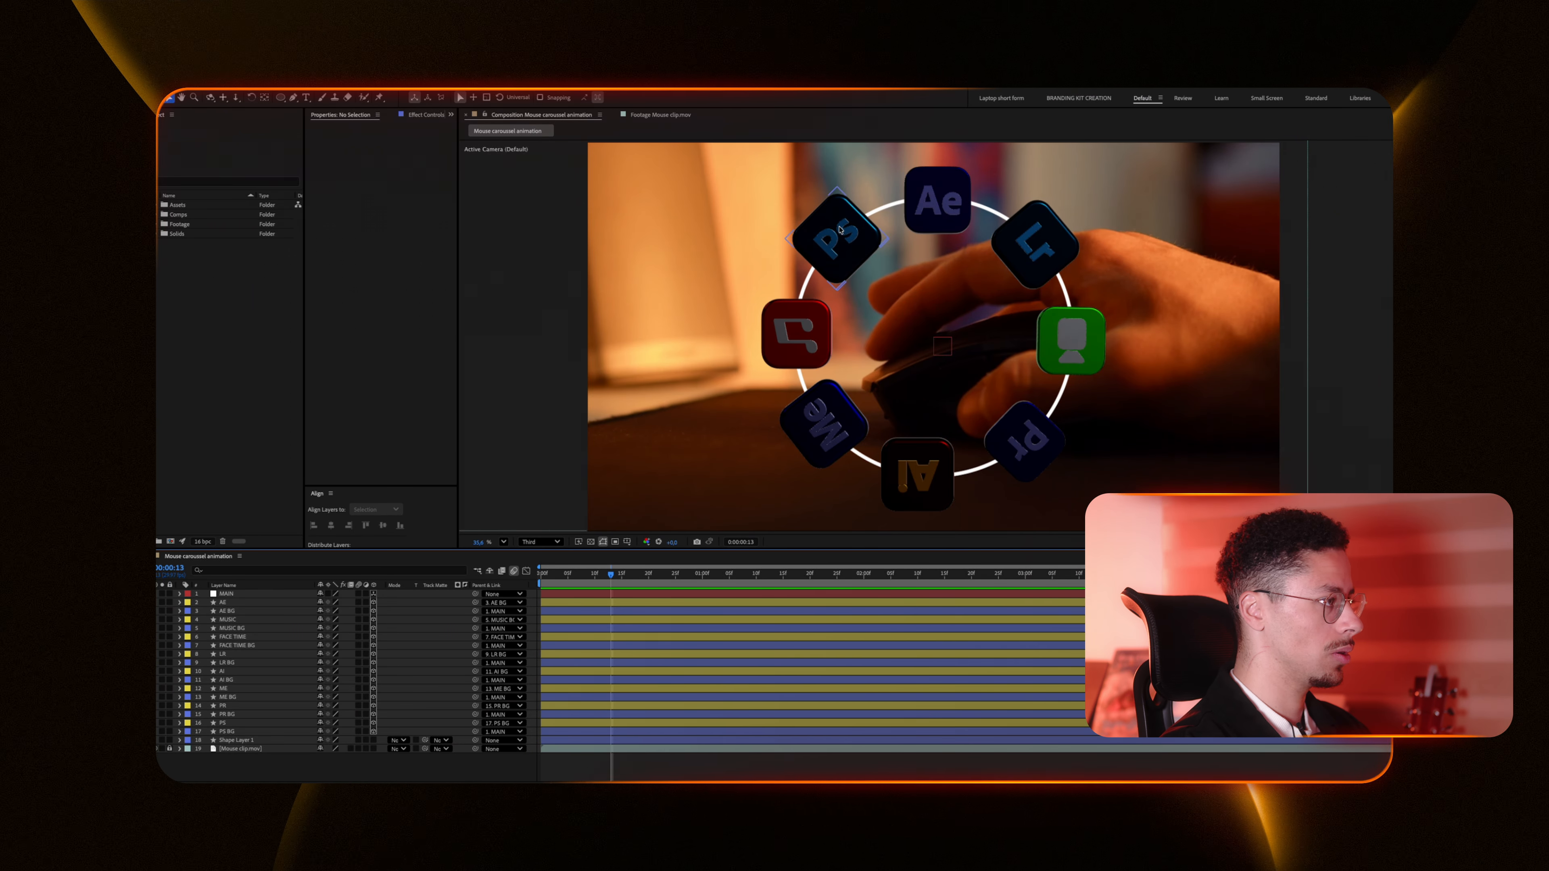
# Step: Add a new light layer to the composition as an environment light
pyautogui.rightClick(325, 640)
pyautogui.moveTo(396, 644)
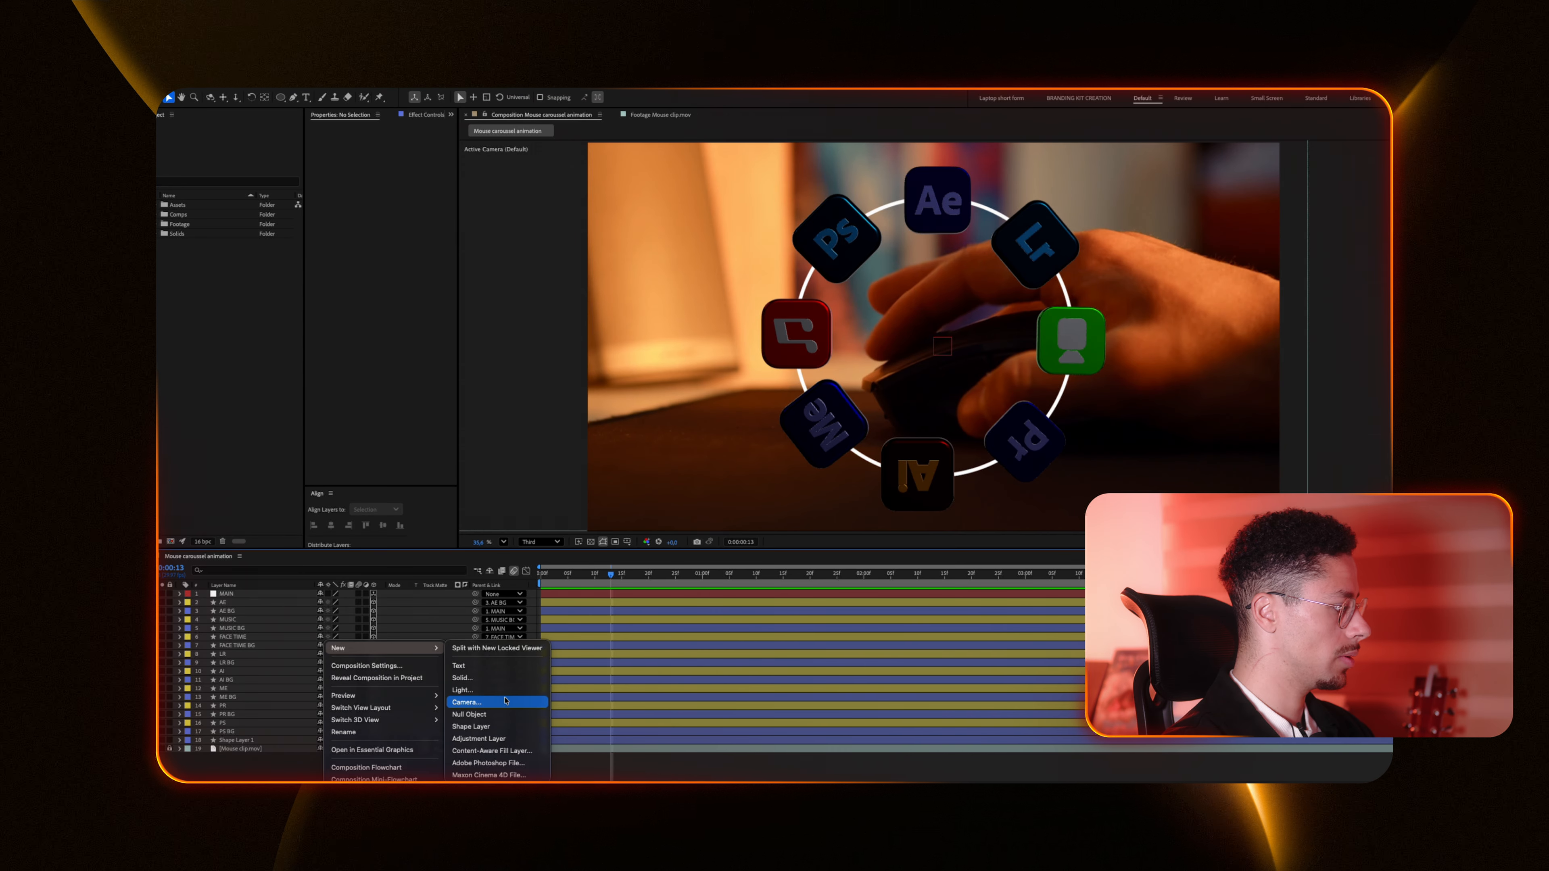
pyautogui.click(475, 679)
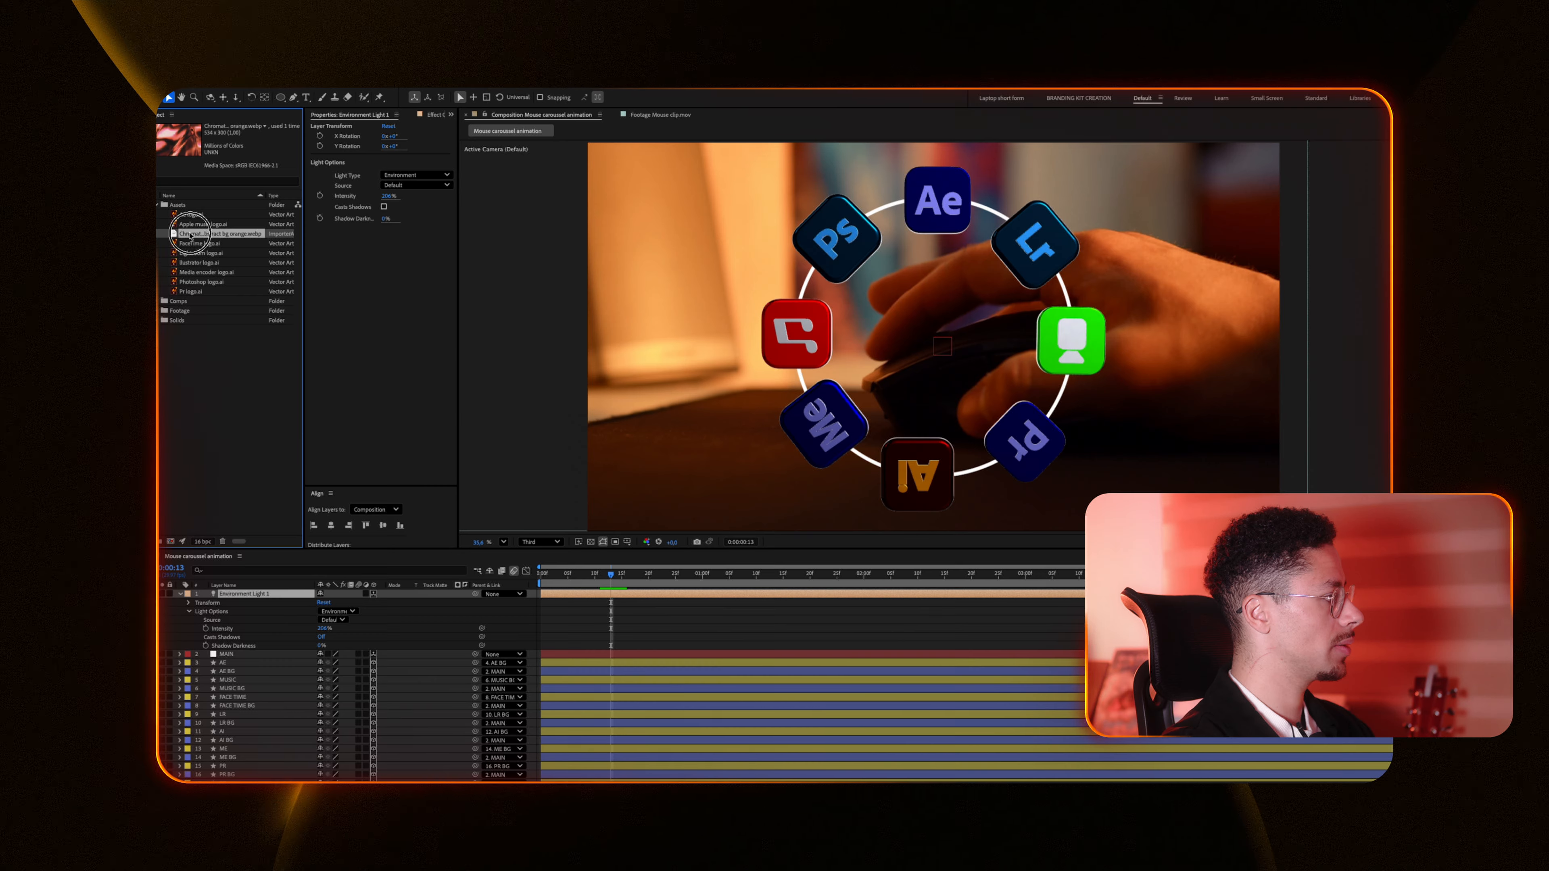
# Step: Bring the Chromatic abstract bg orange.webp image into the comp and set it as the environment light's source
pyautogui.moveTo(230, 576); pyautogui.dragTo(231, 580)
pyautogui.press('s')
pyautogui.moveTo(345, 602); pyautogui.dragTo(622, 601)
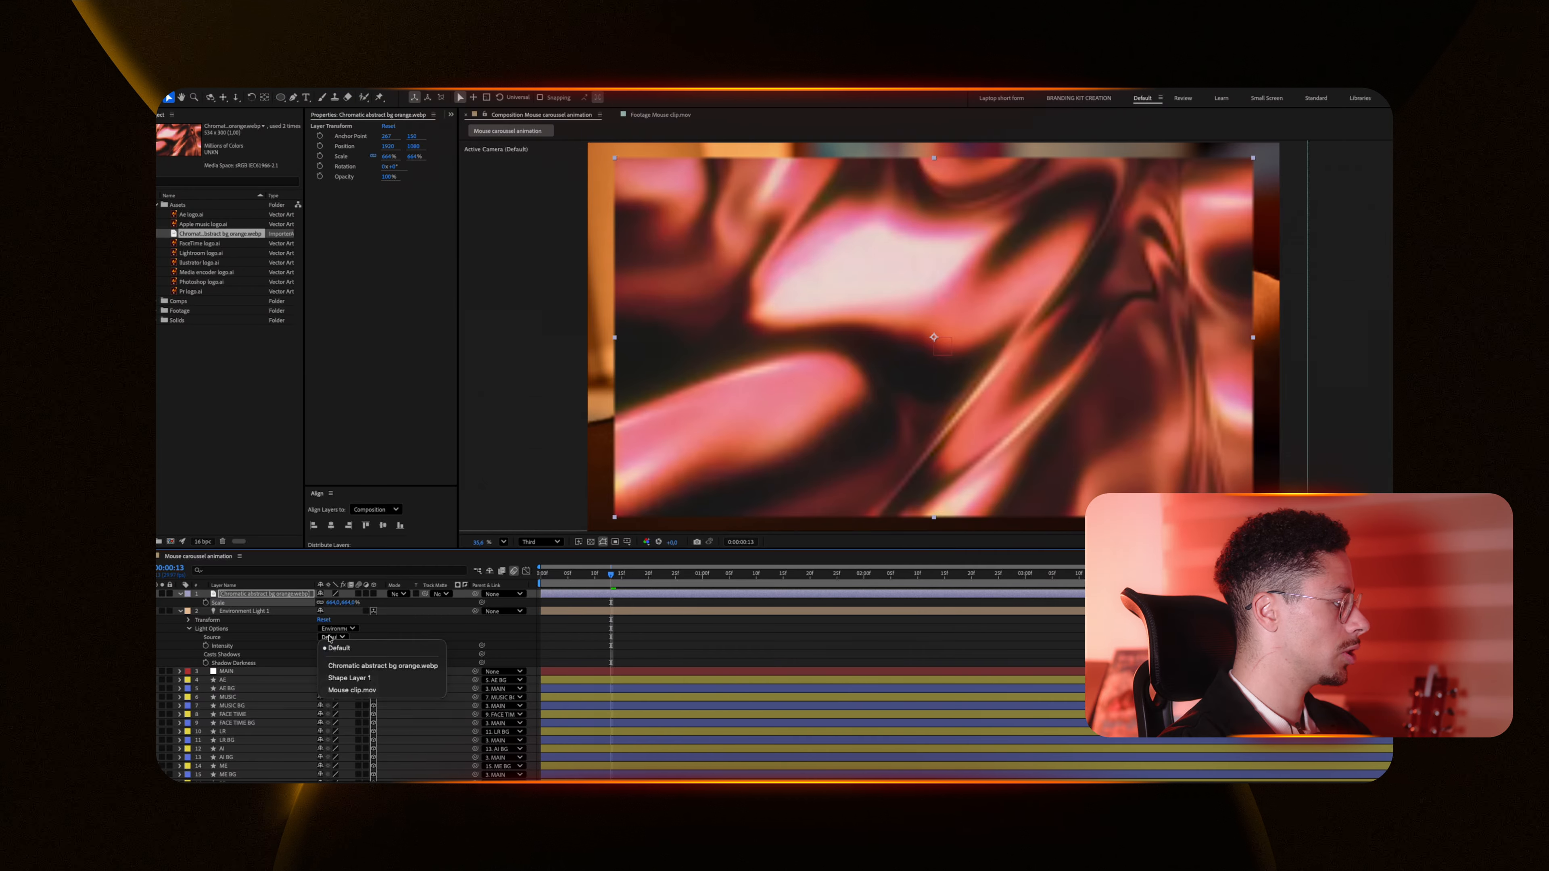
pyautogui.click(356, 666)
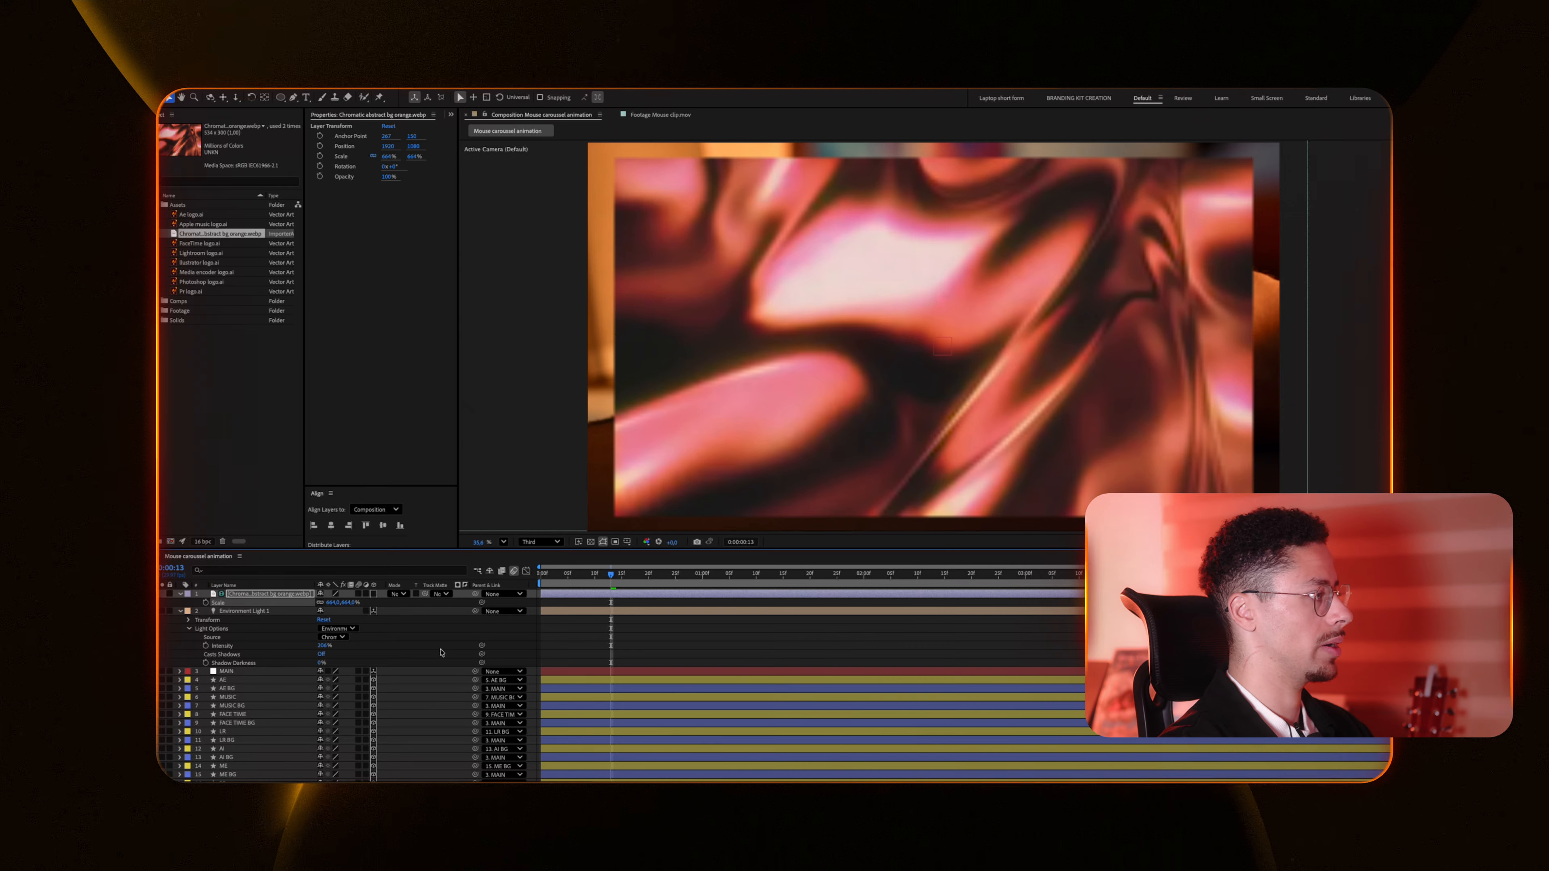
# Step: Set the environment light's intensity to 220%
pyautogui.click(330, 646)
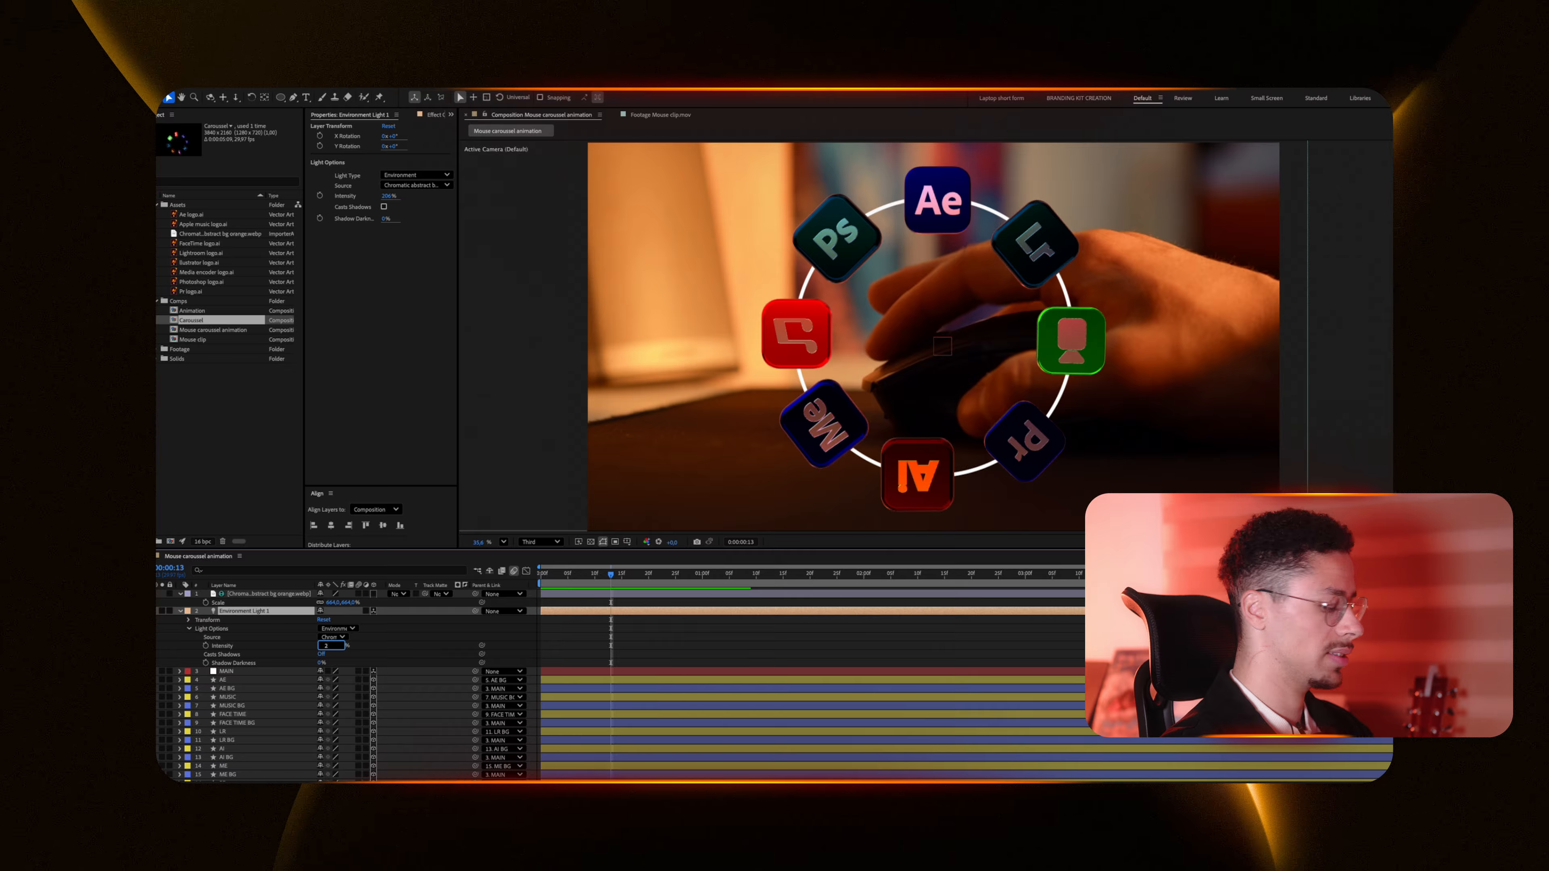
pyautogui.write('220')
pyautogui.press('Return')
# Step: Add a new Ambient light layer and adjust its intensity
pyautogui.rightClick(402, 635)
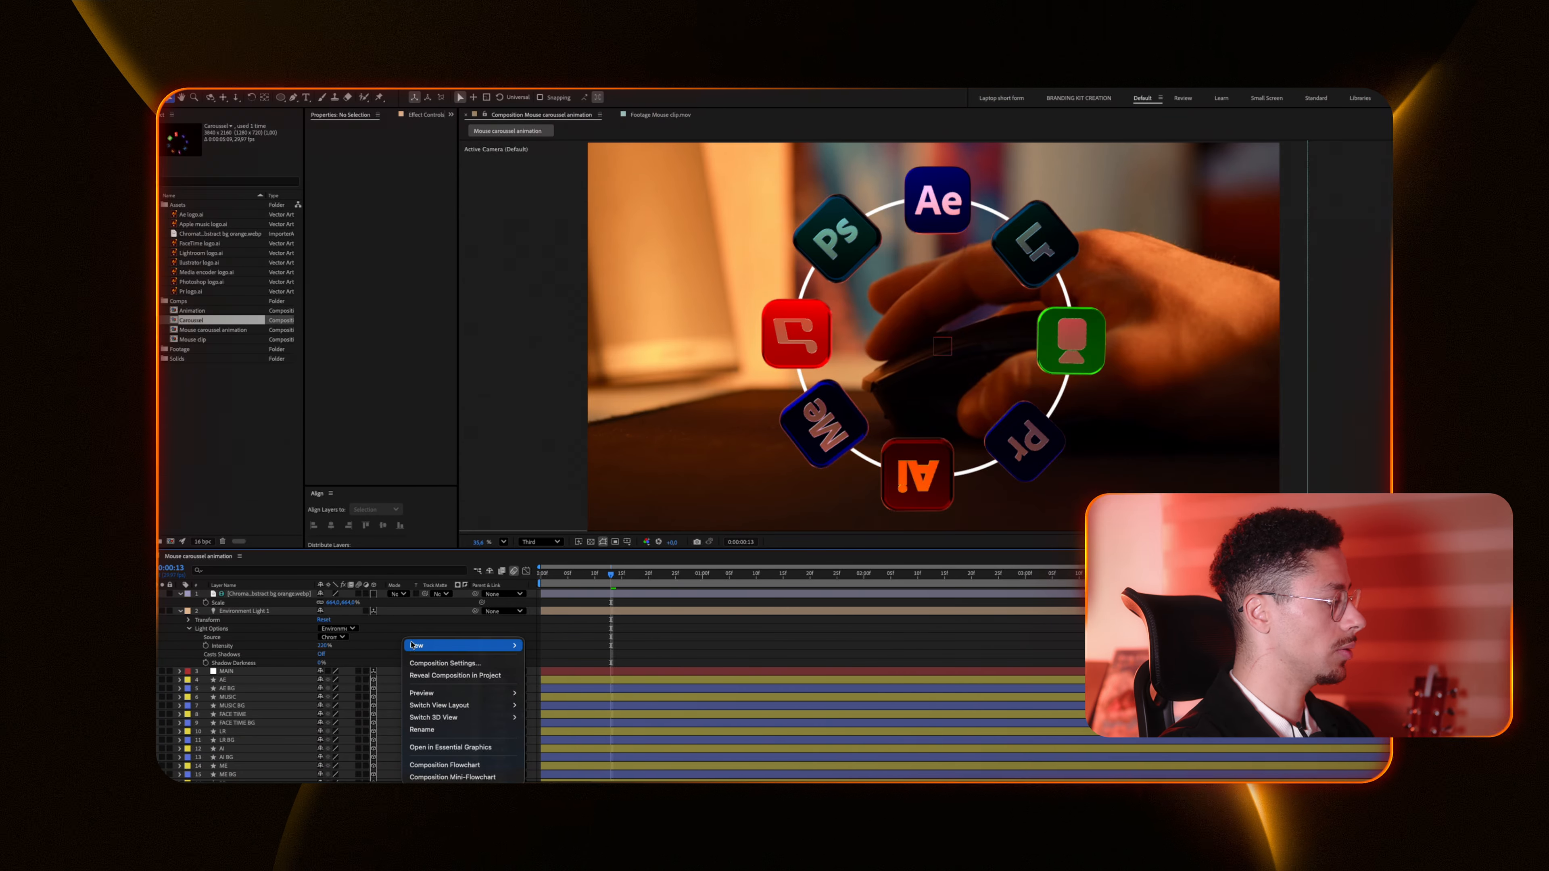
pyautogui.moveTo(506, 651)
pyautogui.click(576, 687)
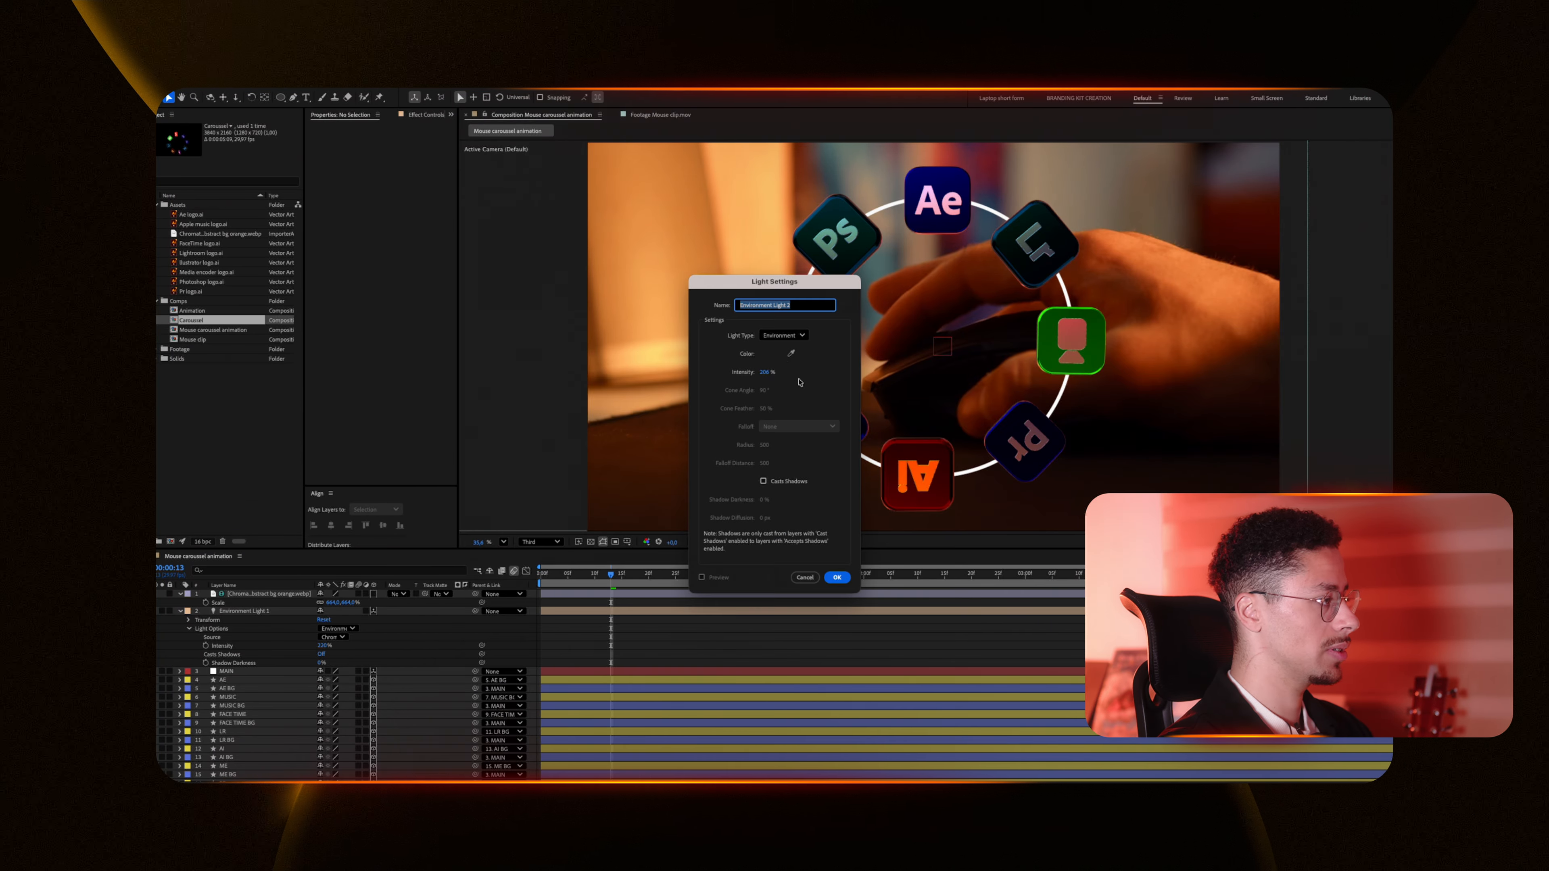
pyautogui.click(783, 336)
pyautogui.click(782, 389)
pyautogui.click(837, 577)
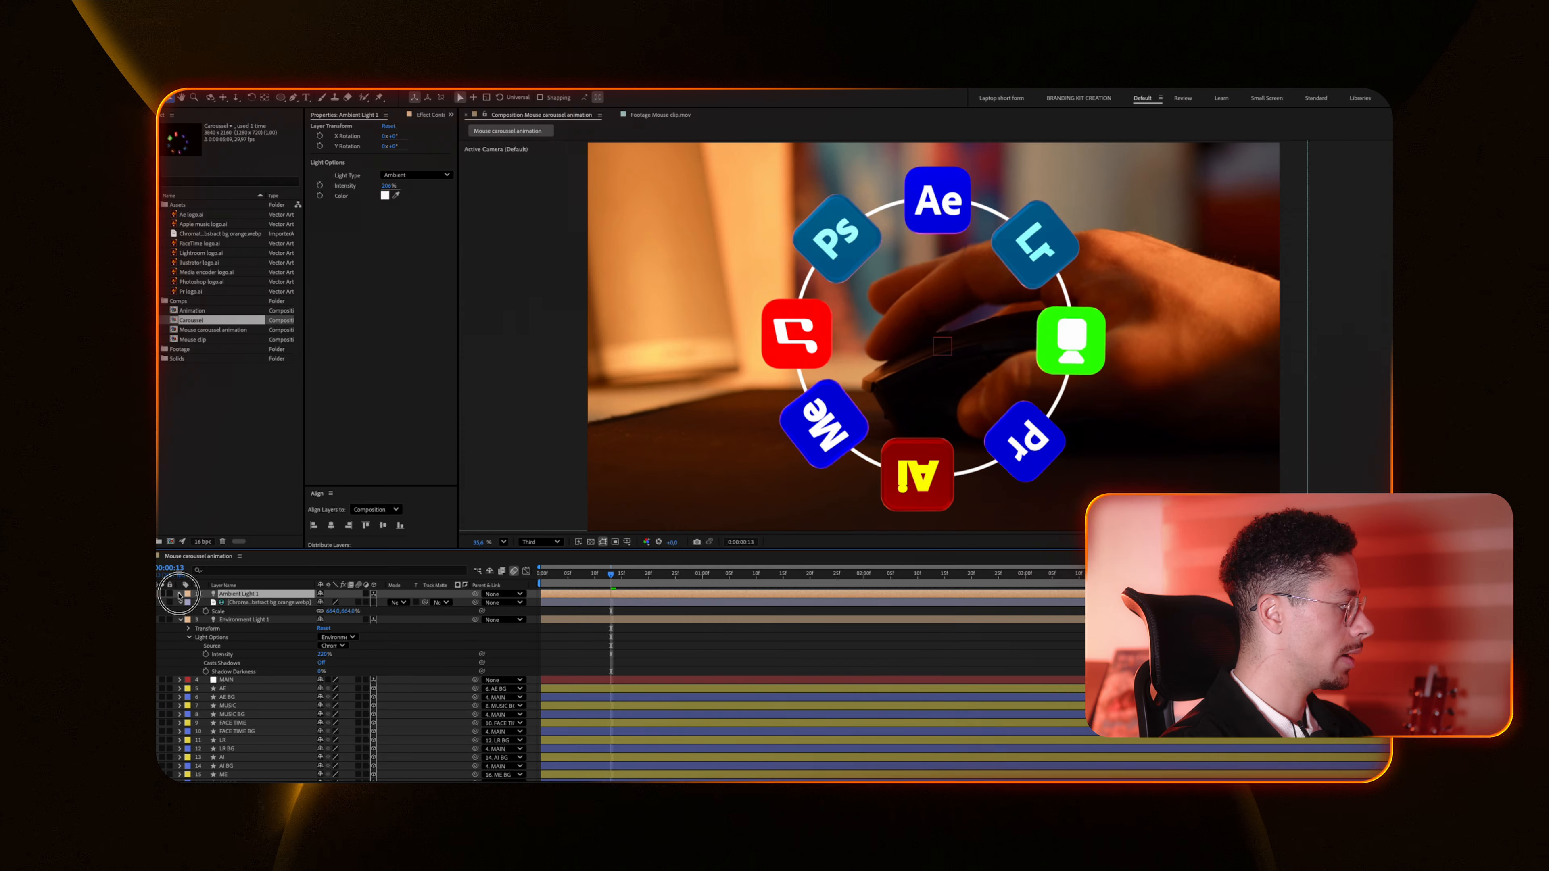
pyautogui.click(189, 603)
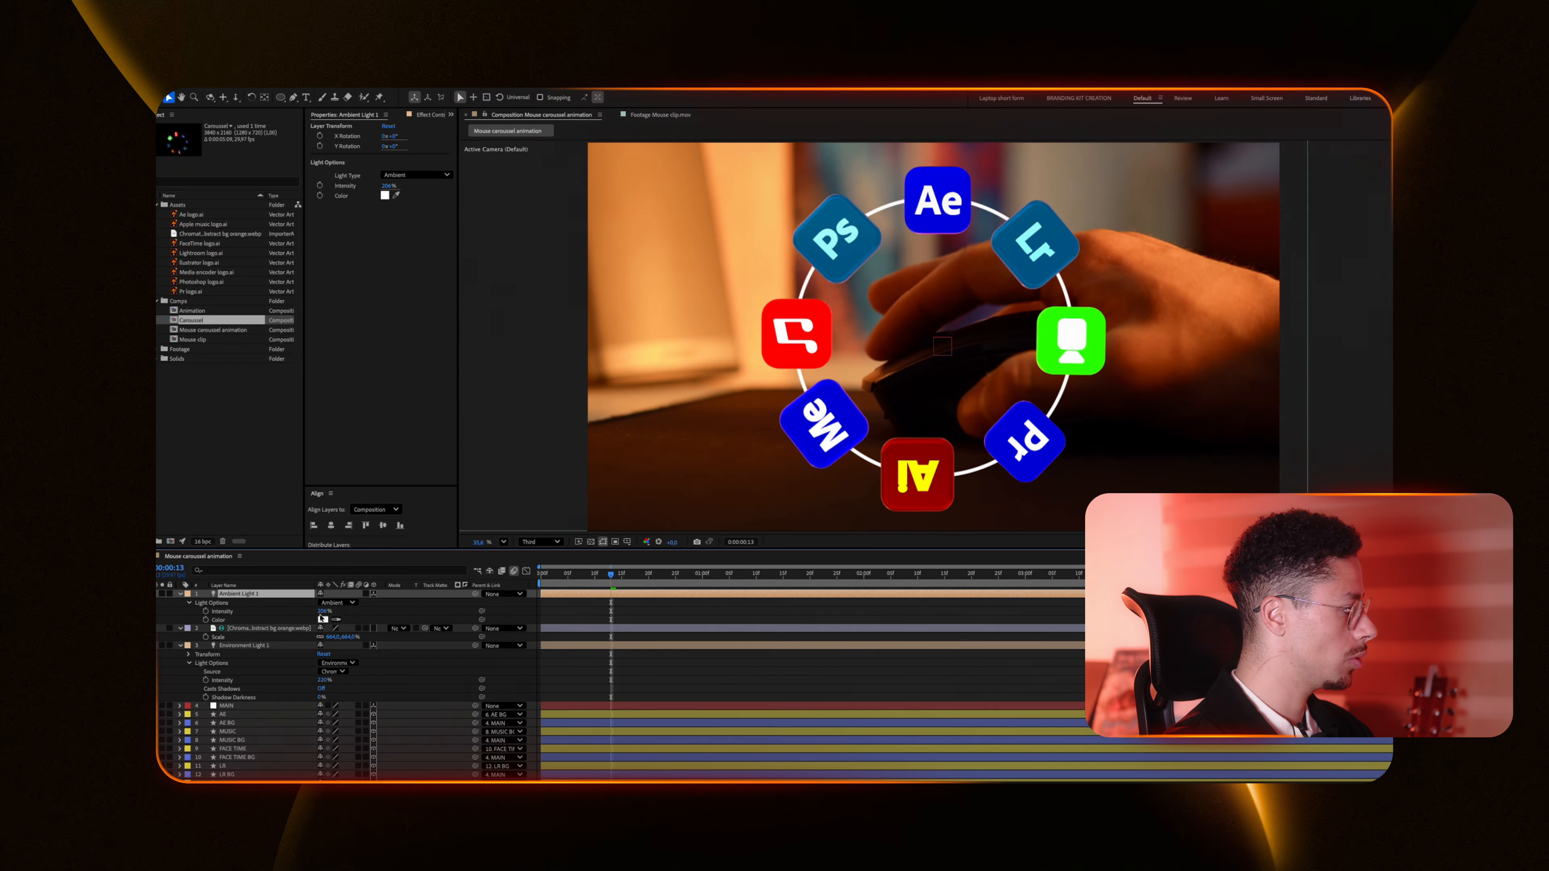
pyautogui.write('8')
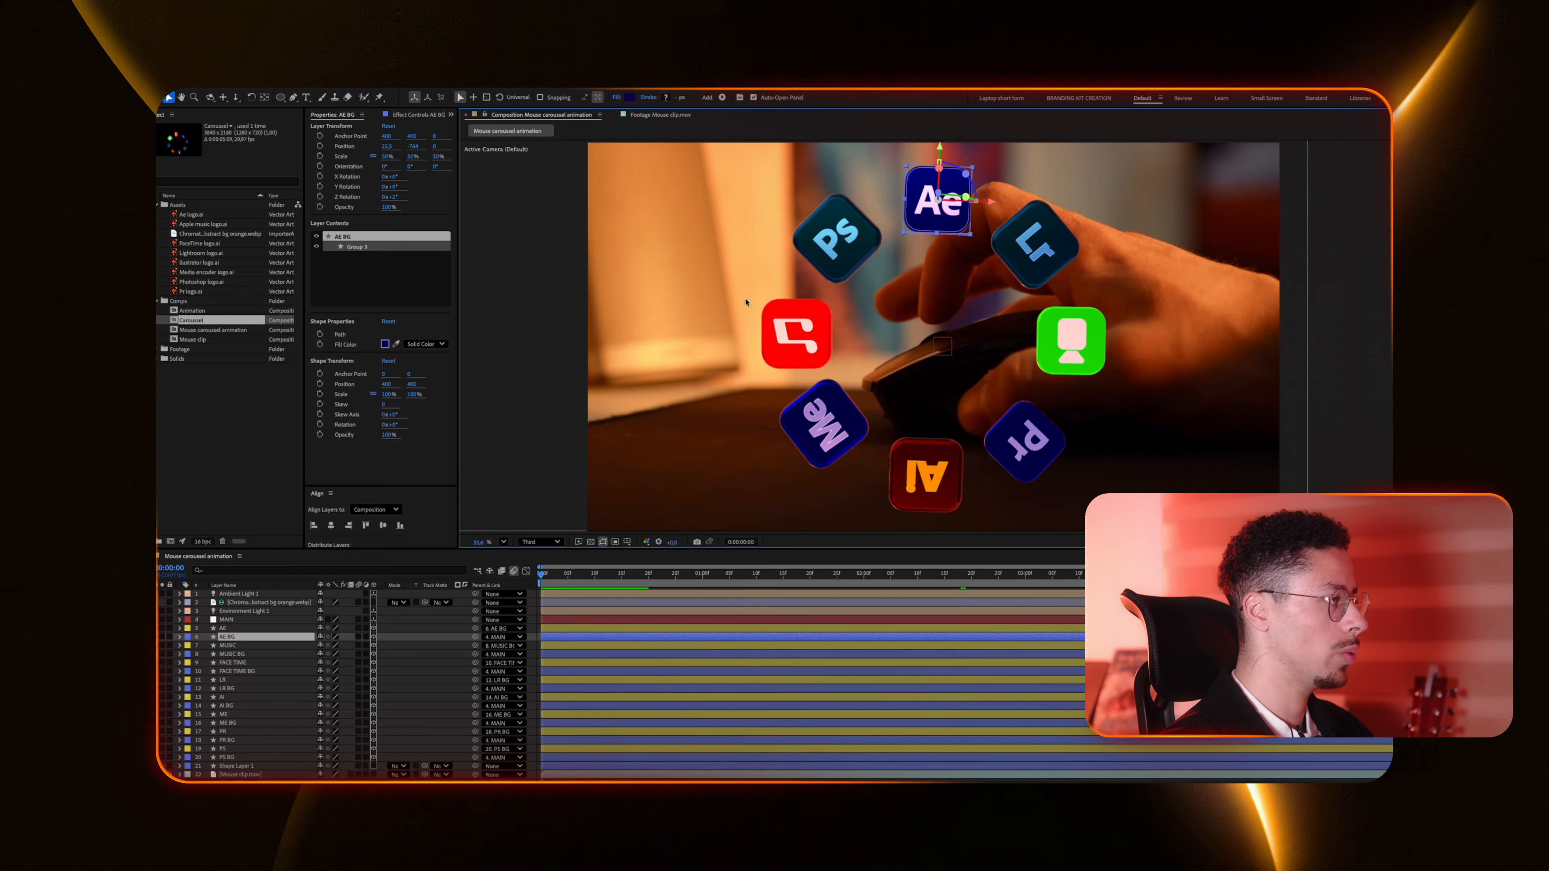
# Step: Reveal the AE background layer's rotation and set keyframes on its X and Y Rotation
pyautogui.press('r')
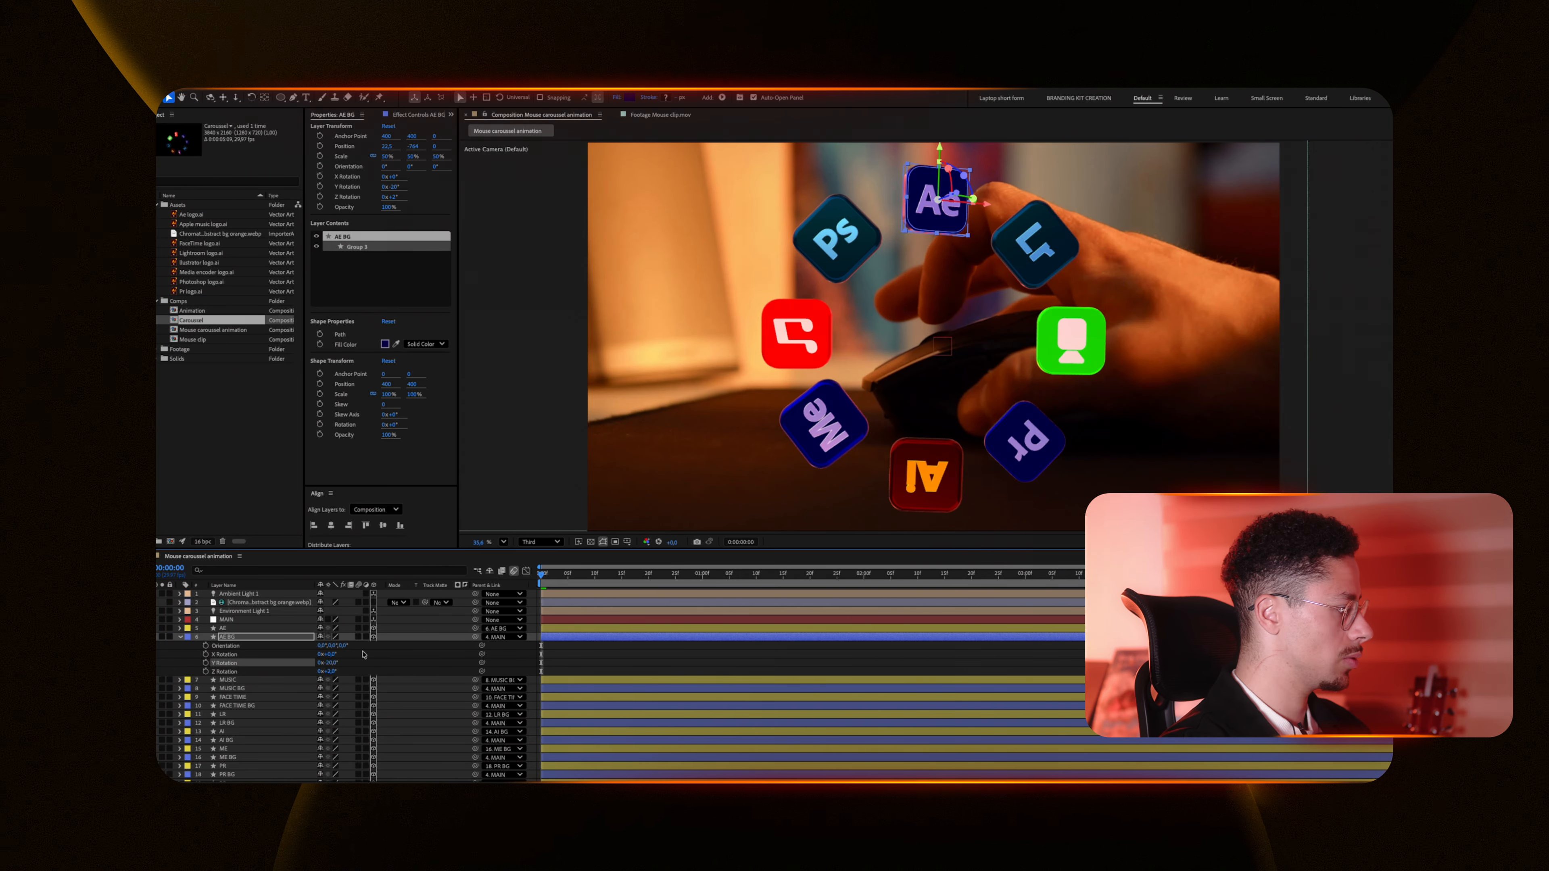
pyautogui.click(206, 663)
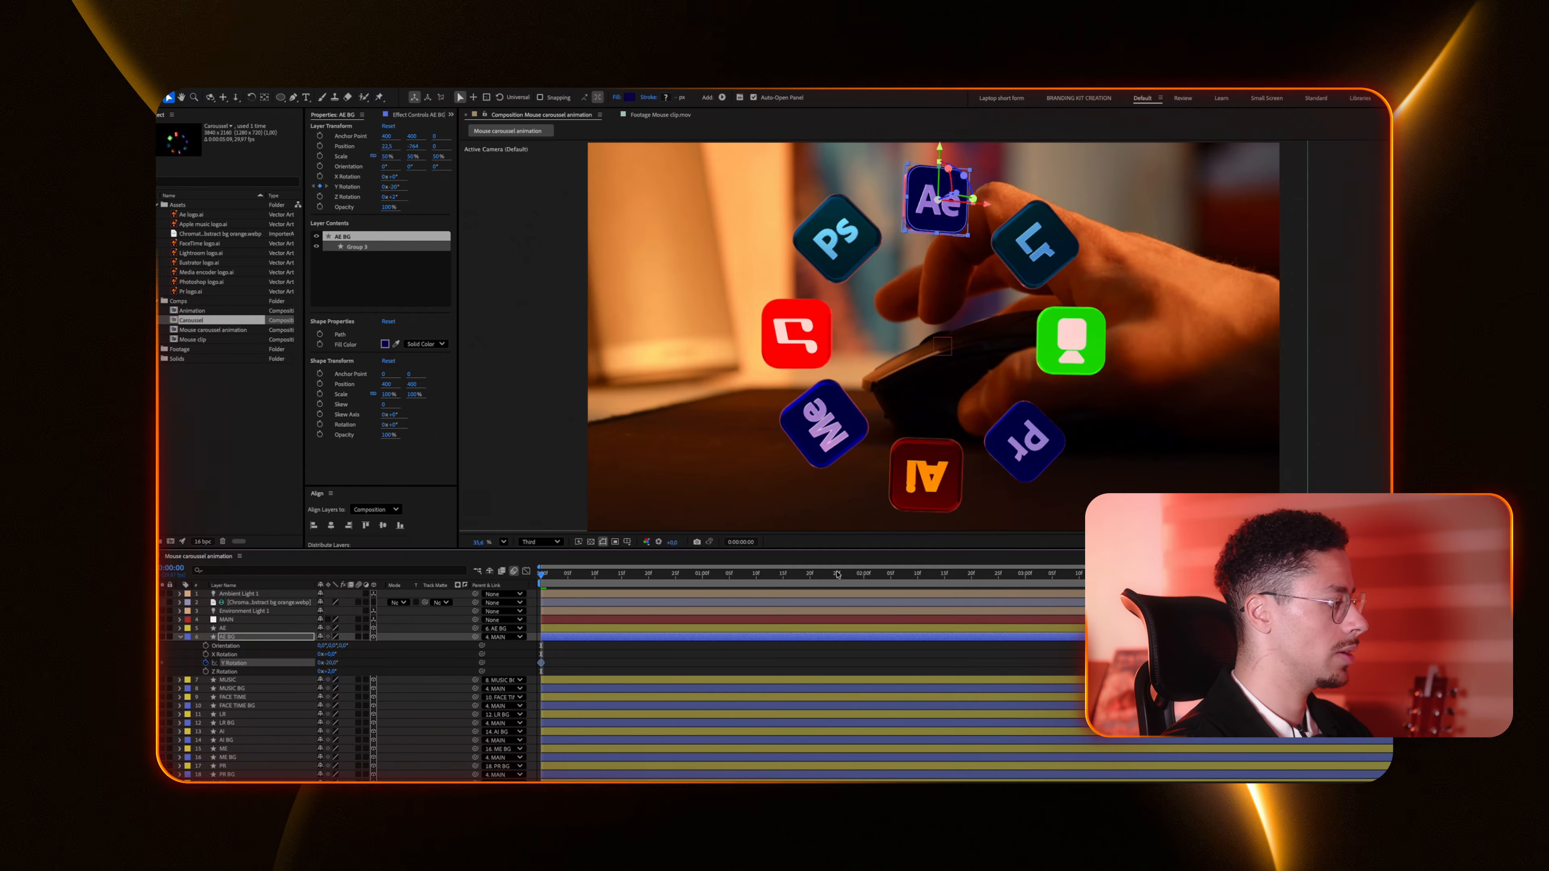
pyautogui.press('End')
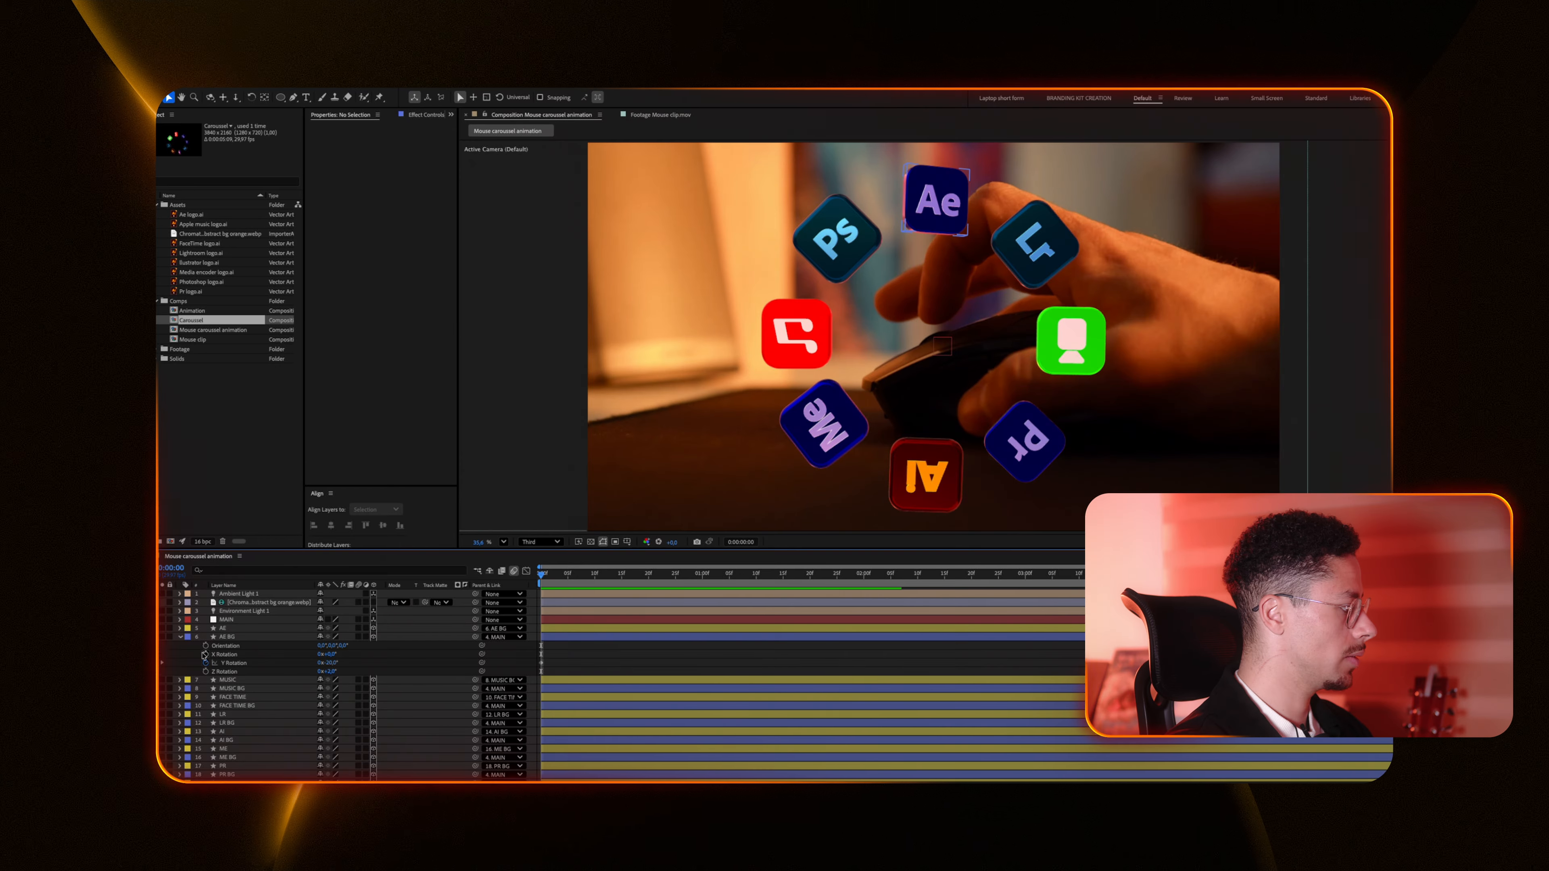
pyautogui.click(206, 654)
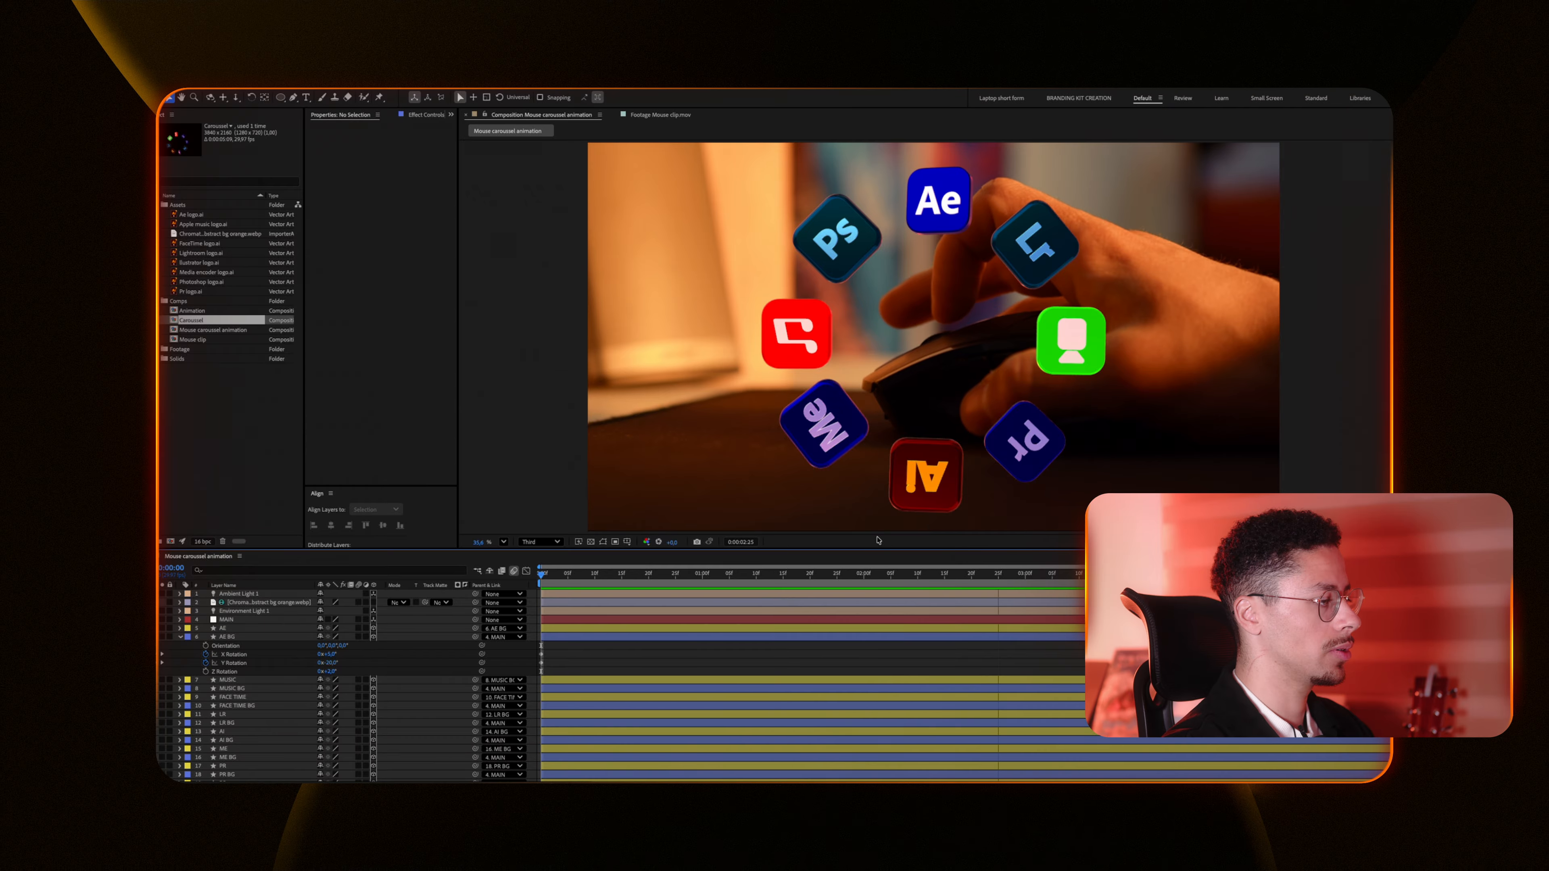
# Step: Preview the animation playback
pyautogui.press('space')
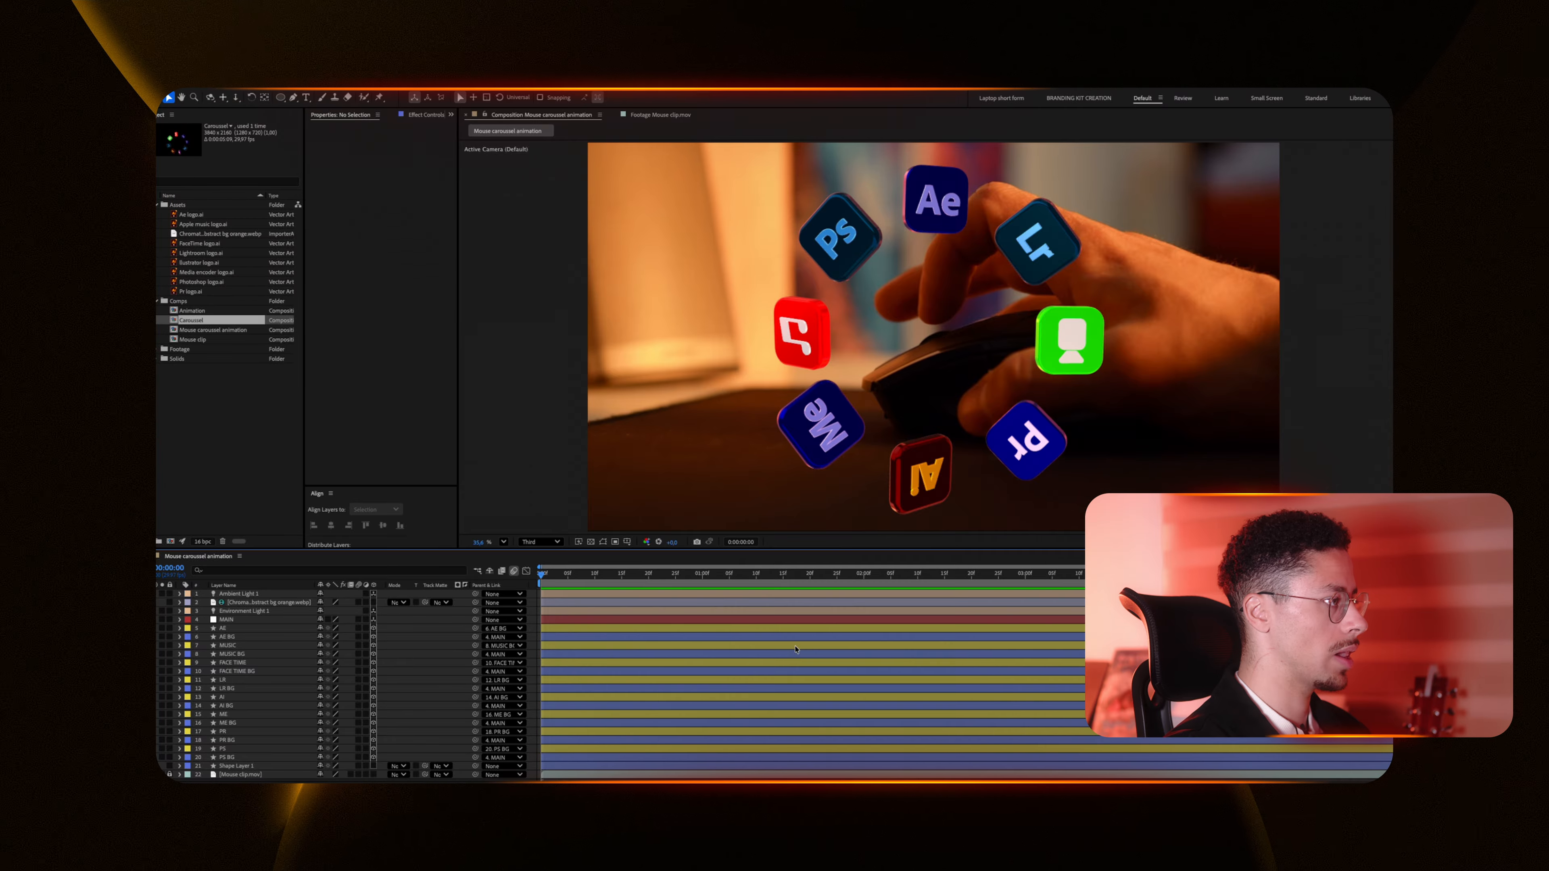
pyautogui.press('space')
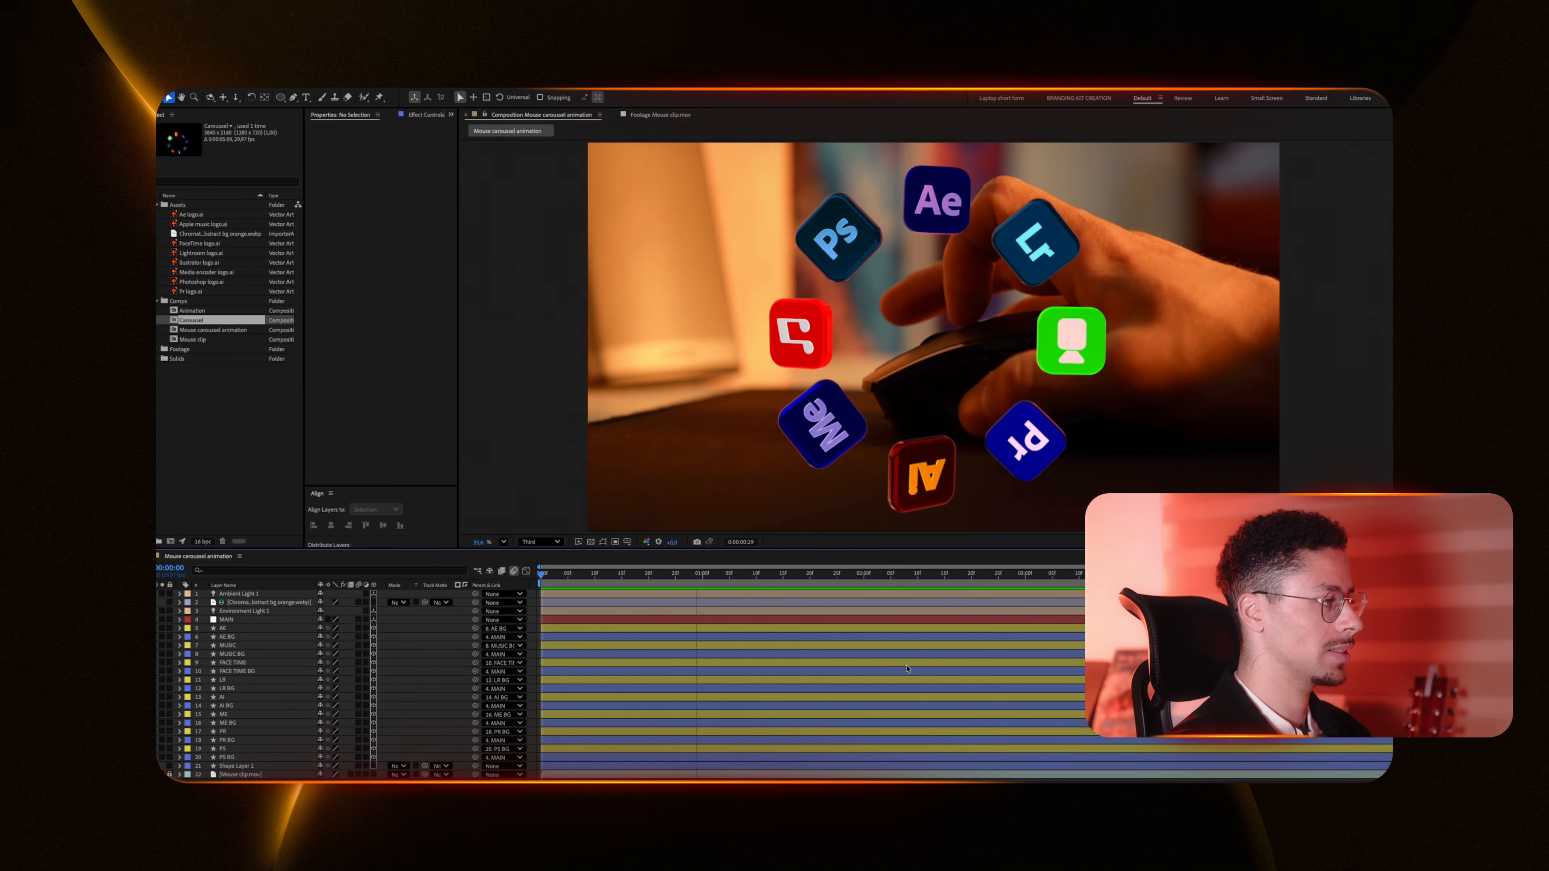
pyautogui.press('space')
# Step: Try rotating the MAIN layer's Z Rotation a few frames into the timeline
pyautogui.click(582, 594)
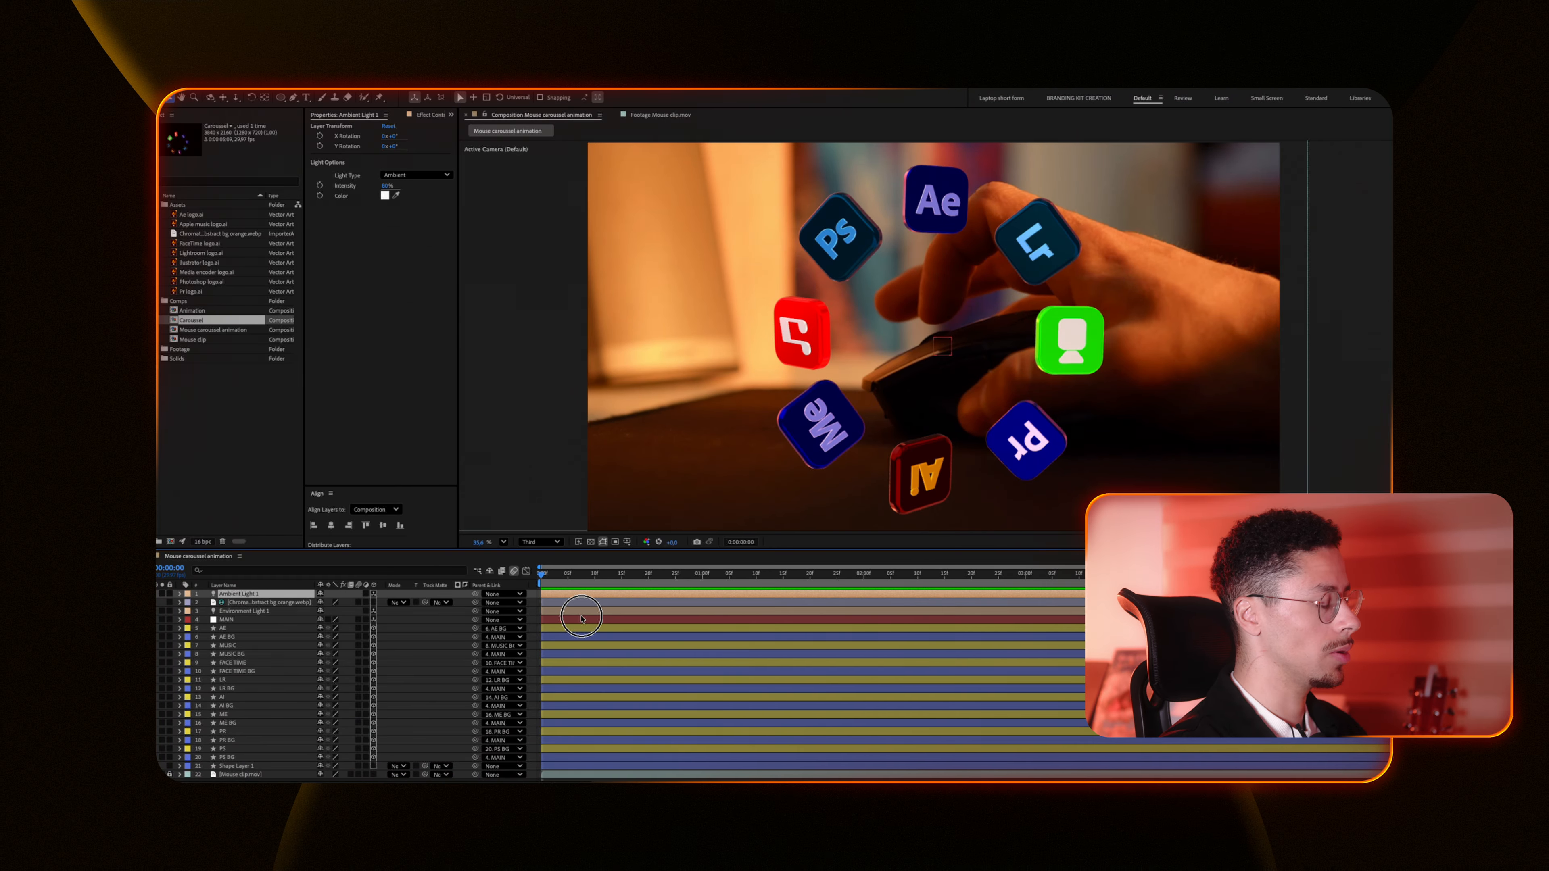
pyautogui.click(581, 619)
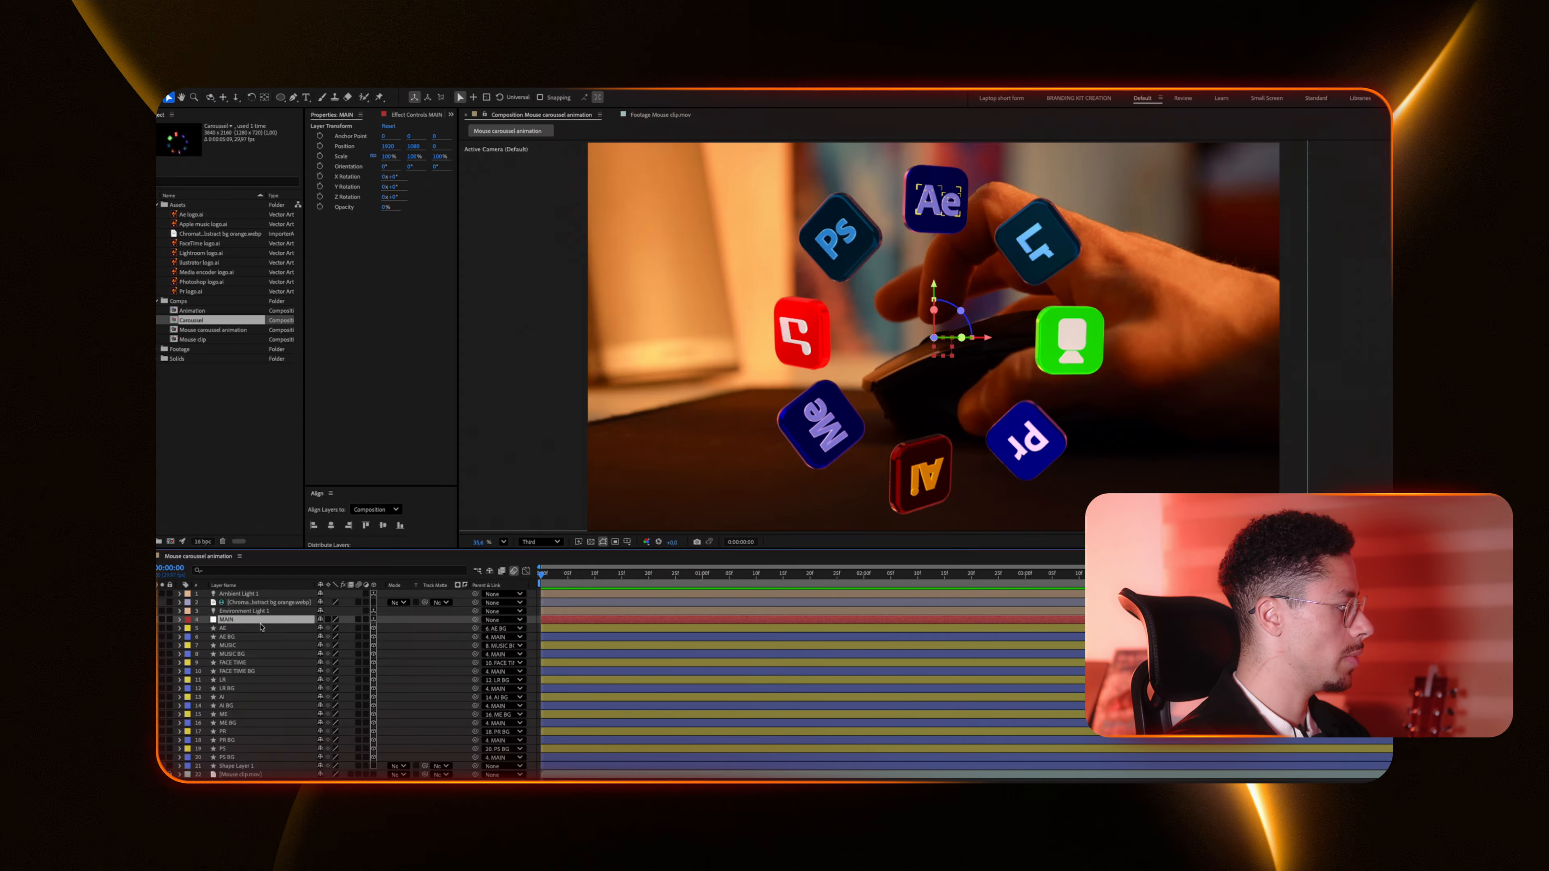
pyautogui.press('r')
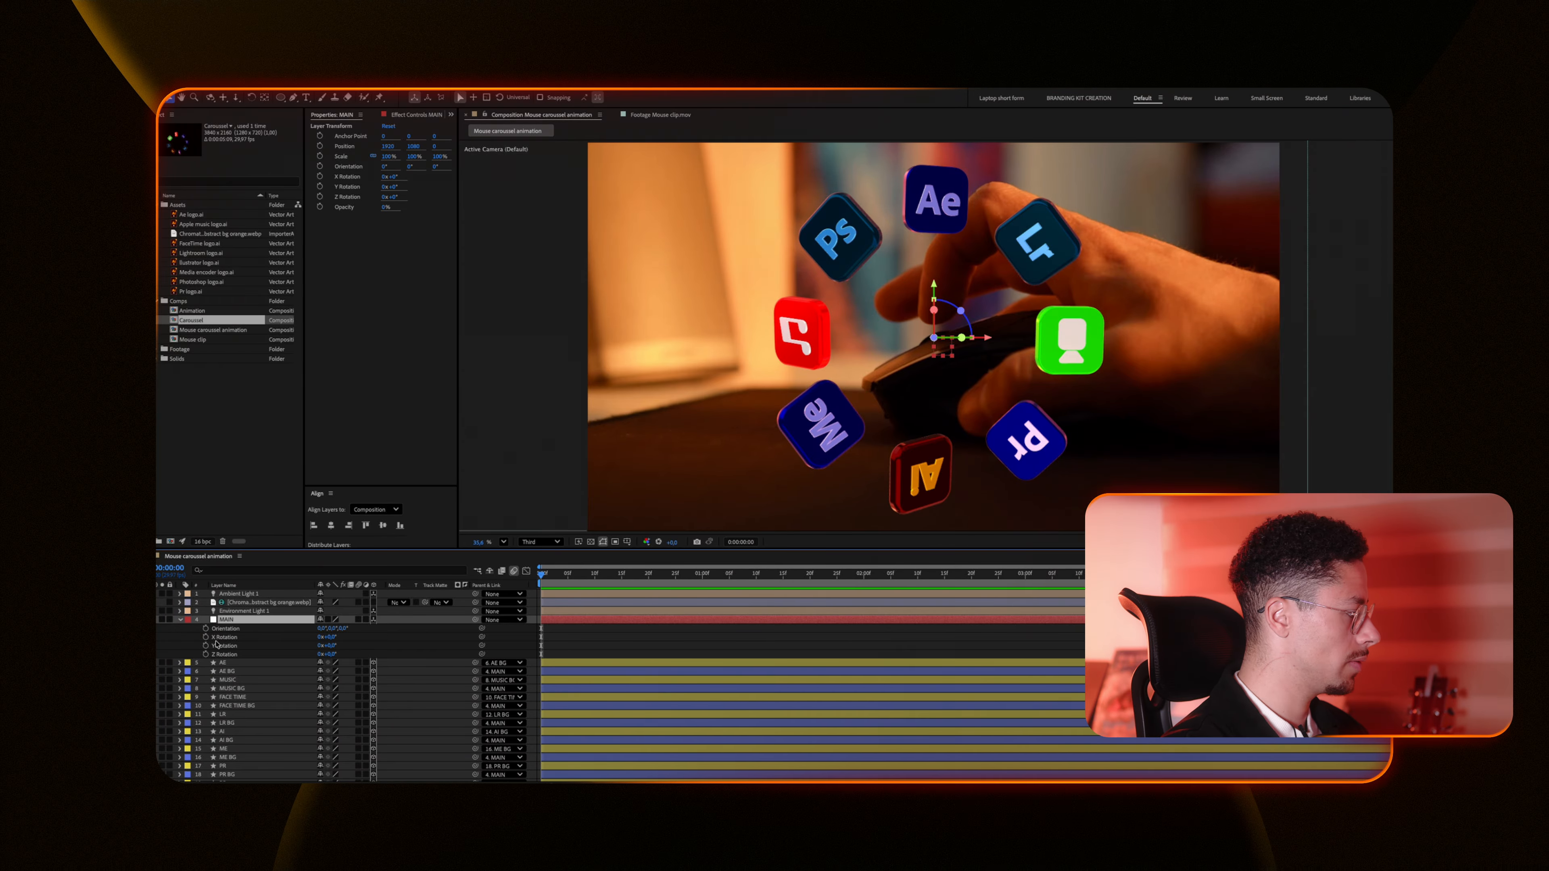
pyautogui.moveTo(541, 574); pyautogui.dragTo(595, 574)
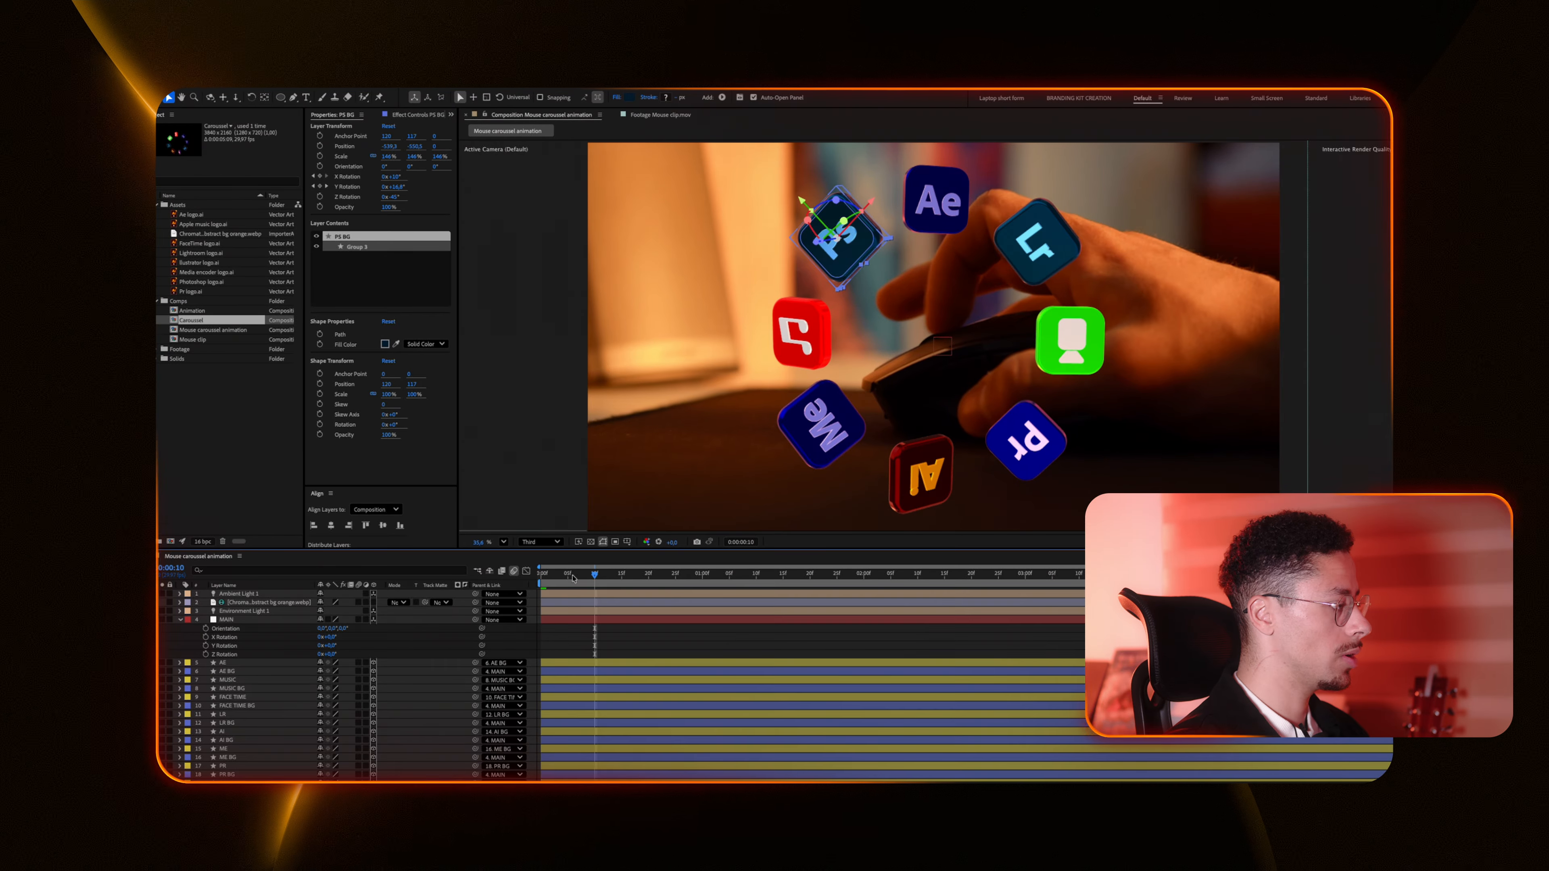
pyautogui.moveTo(333, 655); pyautogui.dragTo(394, 650)
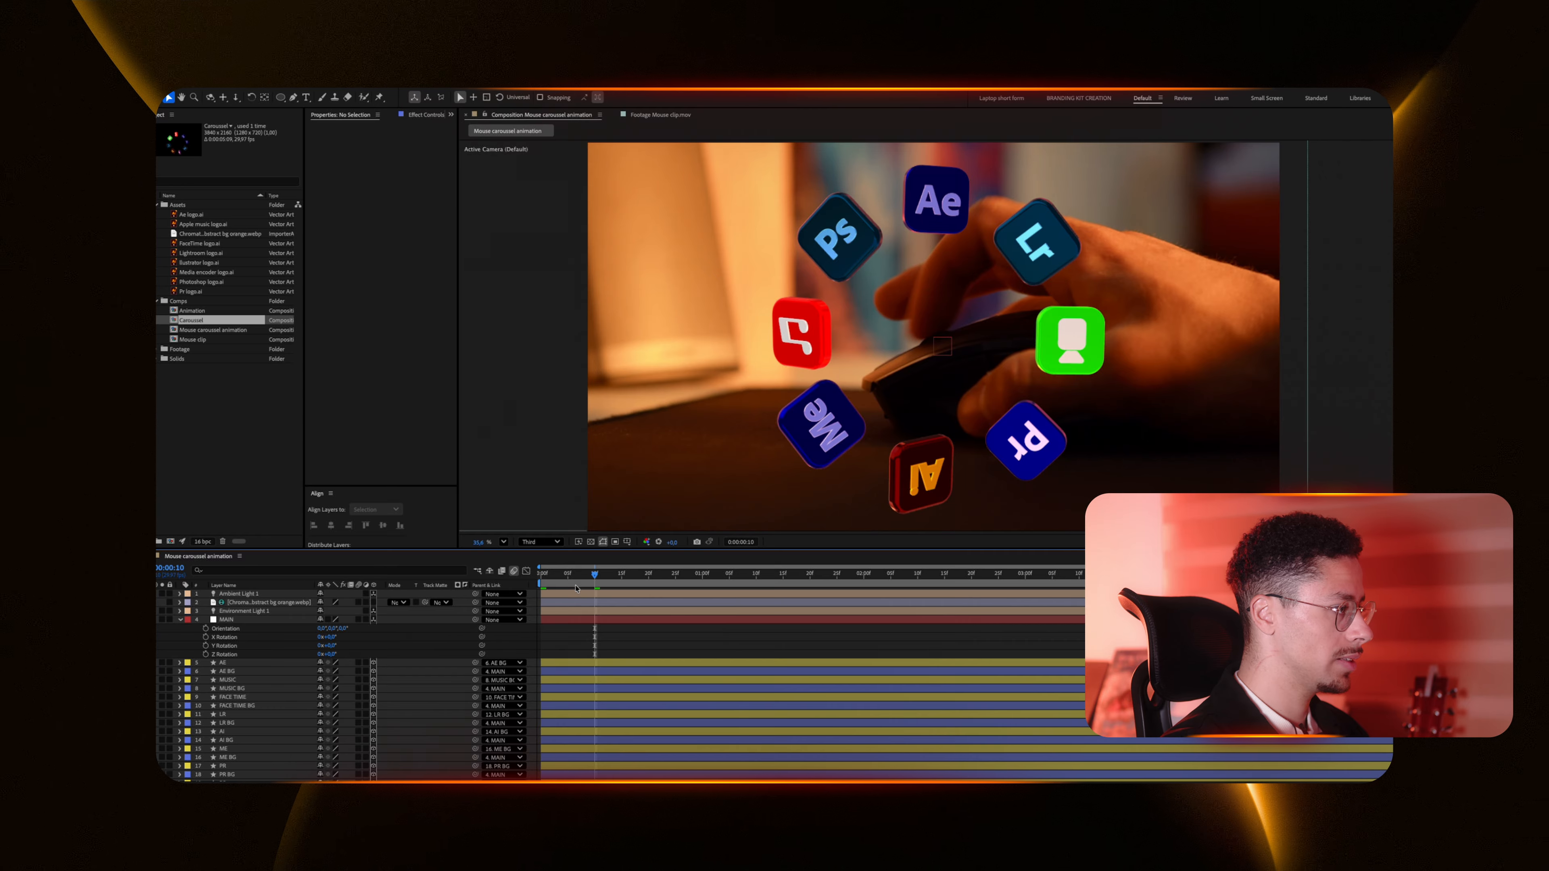
pyautogui.click(578, 588)
pyautogui.moveTo(579, 587); pyautogui.dragTo(567, 586)
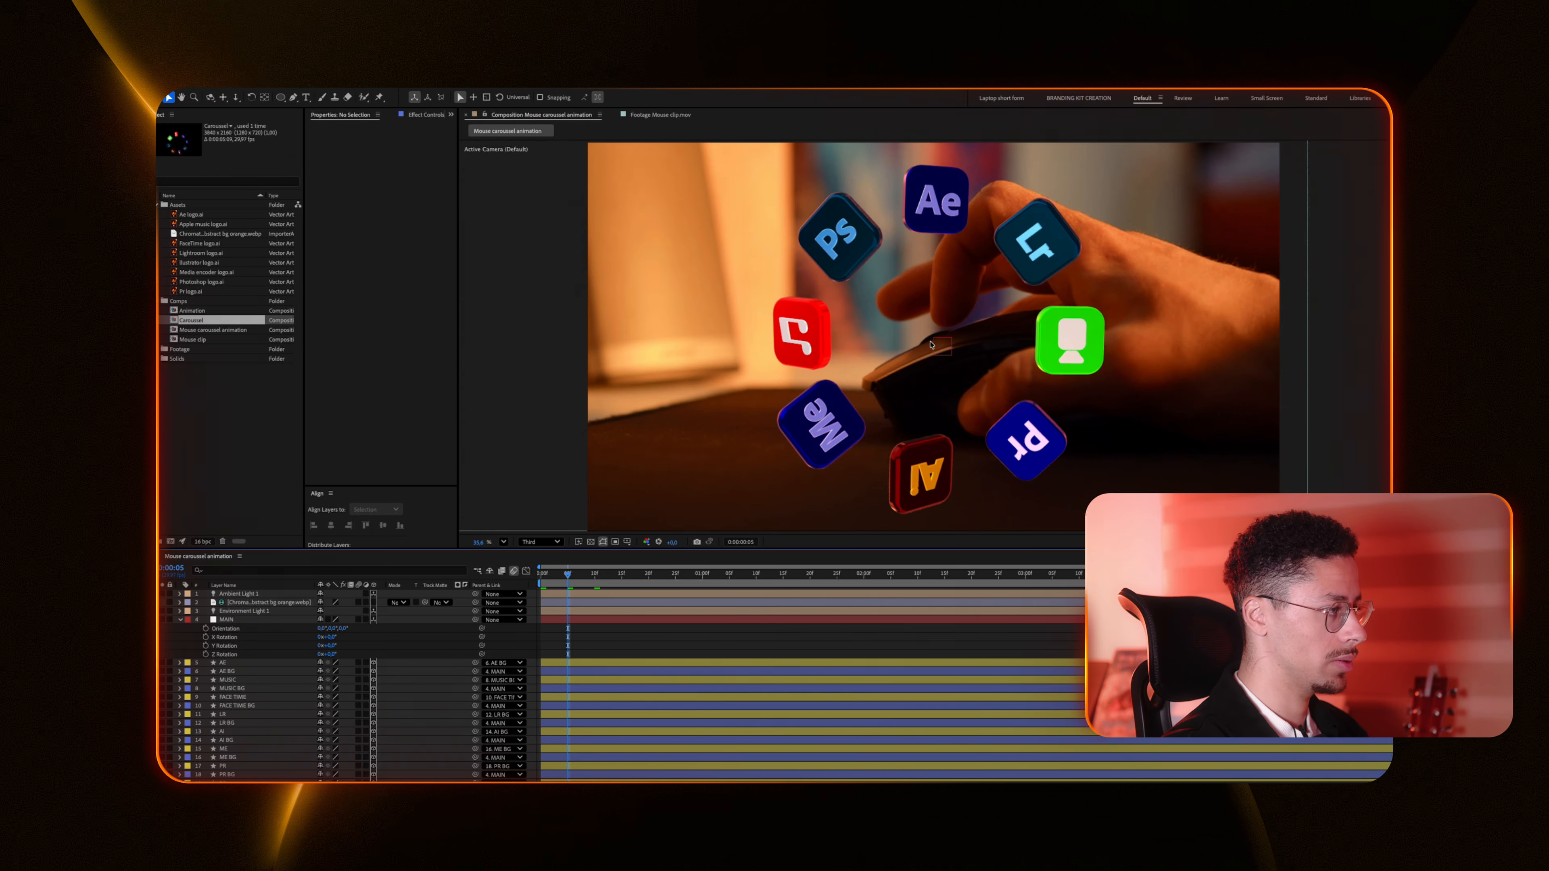
# Step: Keyframe the MAIN layer's Z Rotation at the start and a rotated value a few frames later, then preview
pyautogui.click(578, 576)
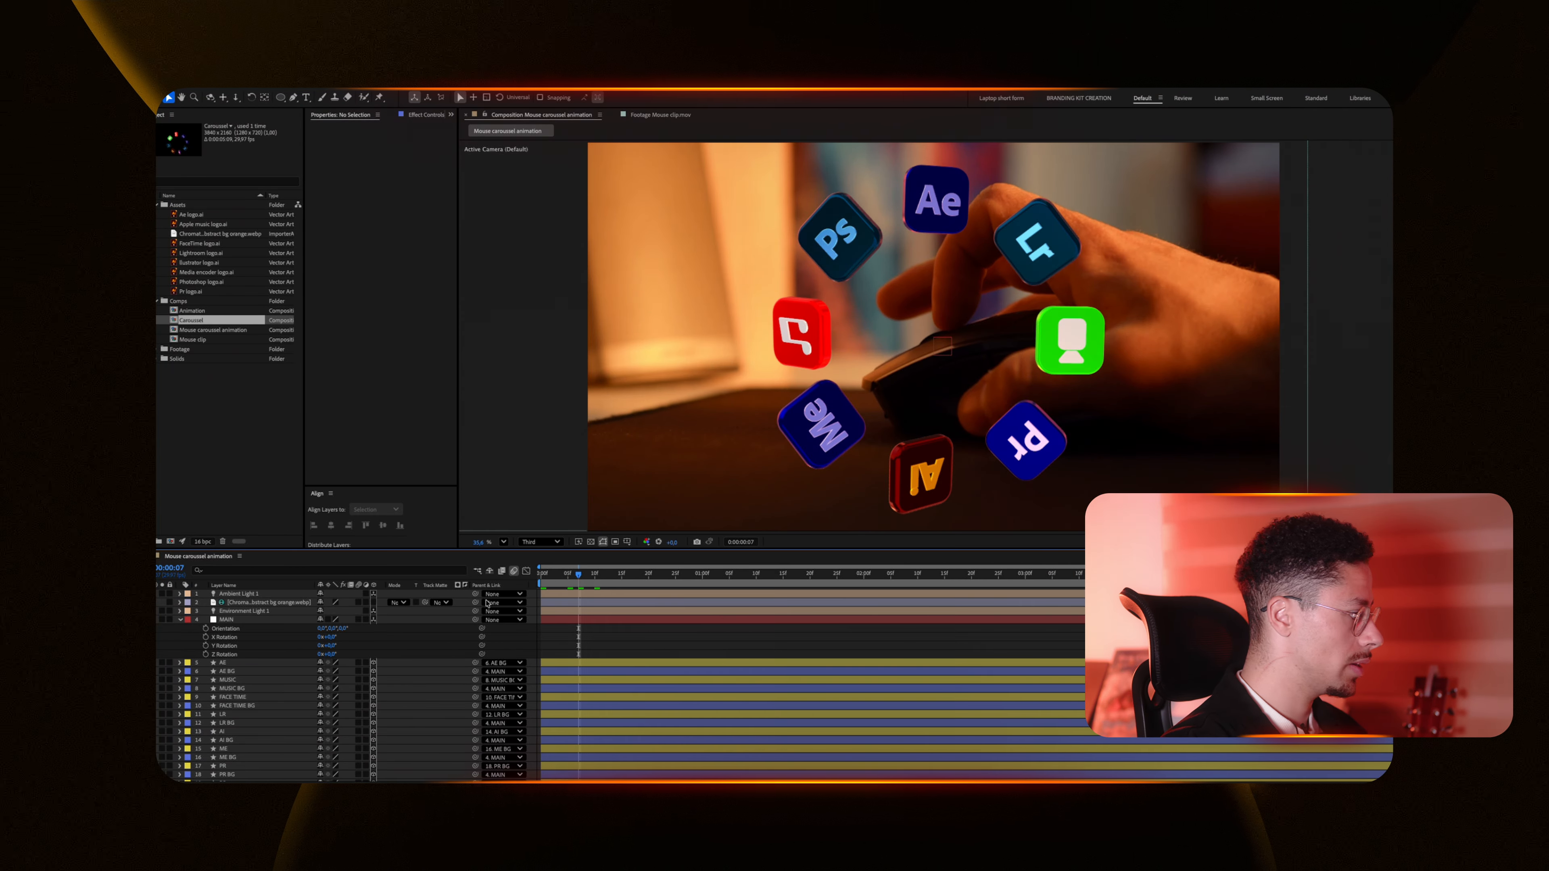
pyautogui.click(205, 654)
pyautogui.moveTo(579, 575); pyautogui.dragTo(622, 578)
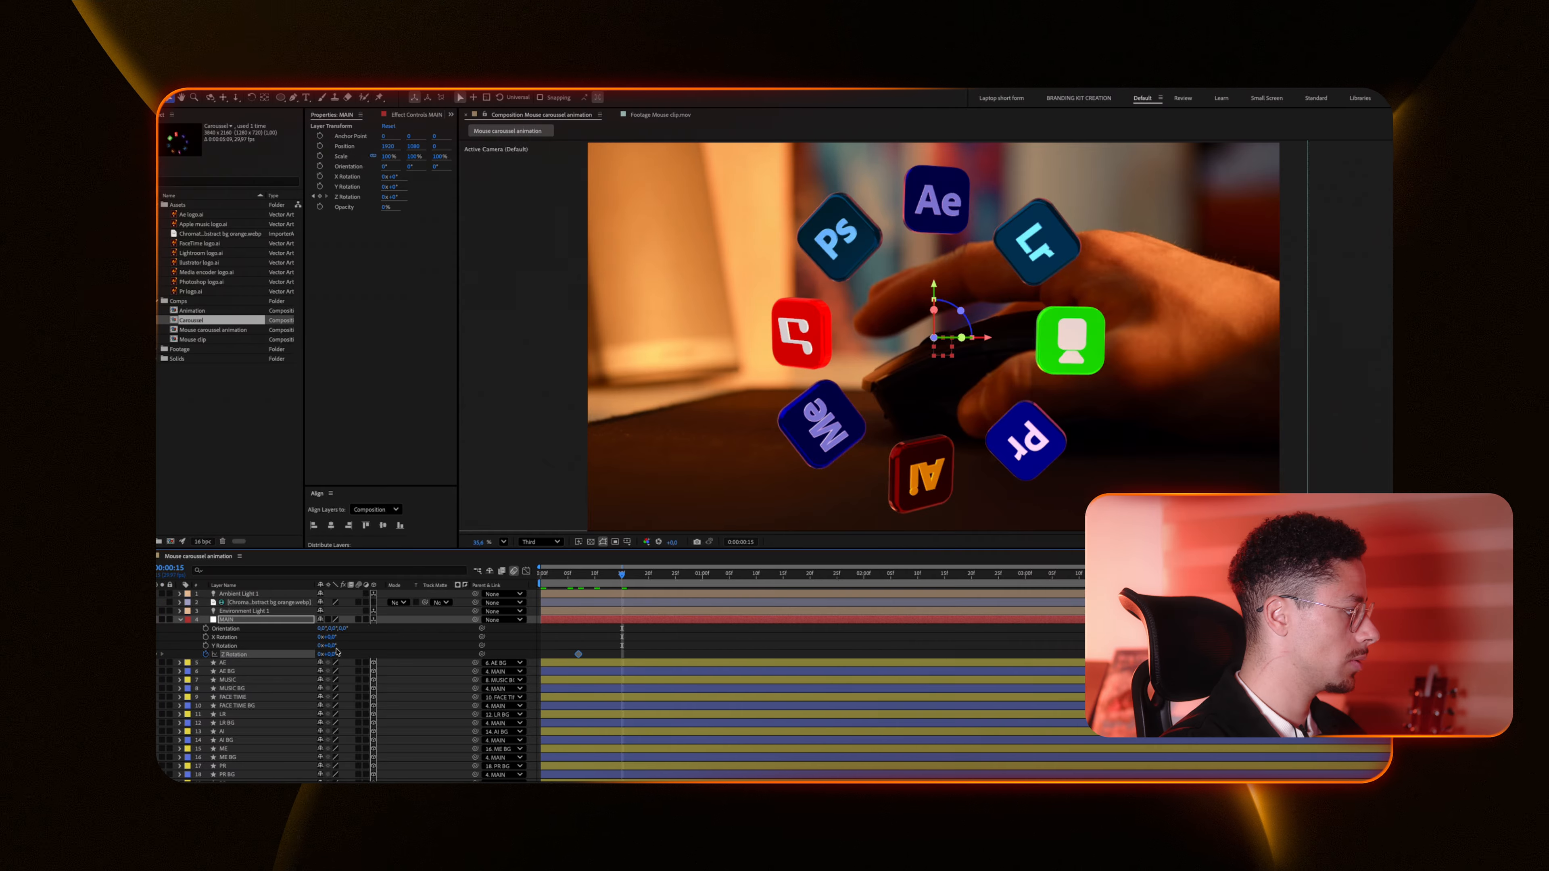
pyautogui.moveTo(331, 655); pyautogui.dragTo(406, 655)
pyautogui.press('space')
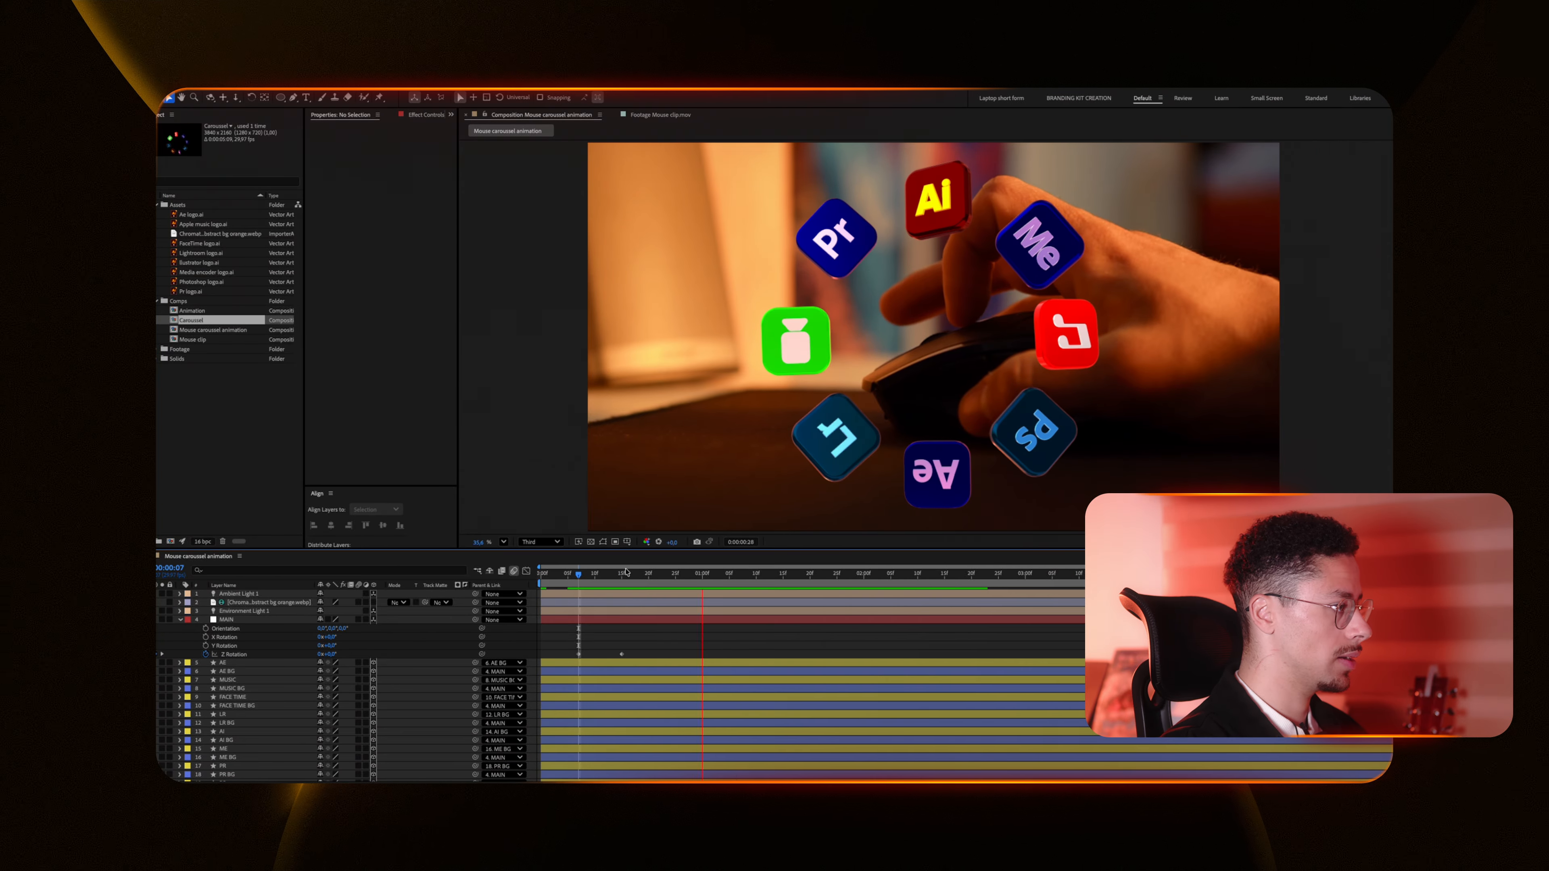
# Step: Add further Z Rotation keyframes on the MAIN layer along the timeline to step the carousel around
pyautogui.moveTo(738, 573); pyautogui.dragTo(821, 585)
pyautogui.moveTo(333, 655)
pyautogui.mouseDown()
pyautogui.moveTo(374, 657)
pyautogui.moveTo(359, 655)
pyautogui.mouseUp()
pyautogui.moveTo(881, 578); pyautogui.dragTo(957, 579)
pyautogui.click(160, 654)
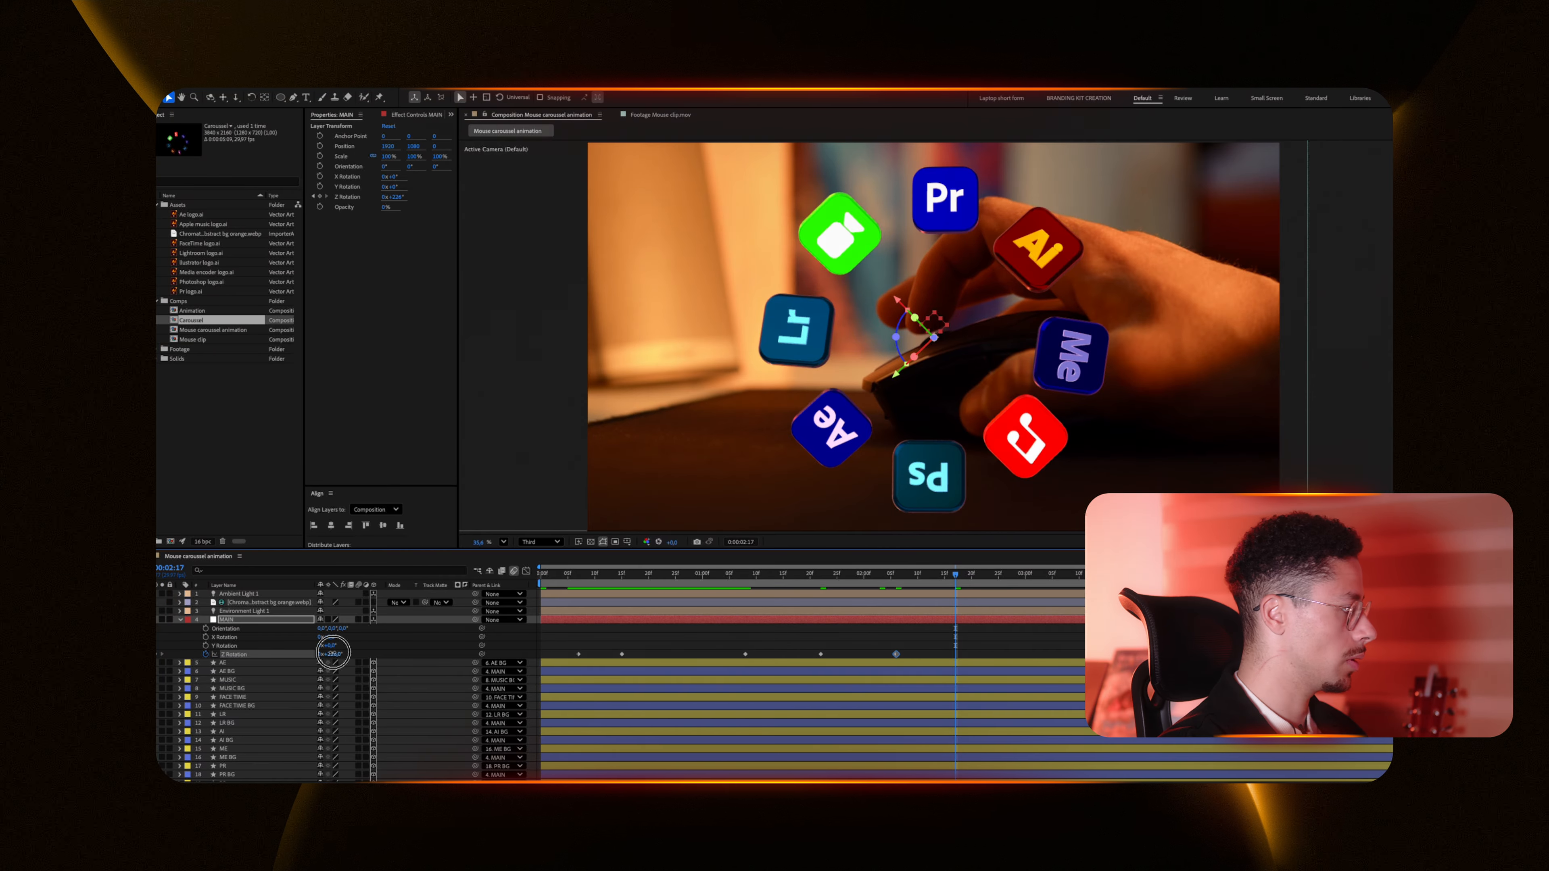
pyautogui.click(332, 654)
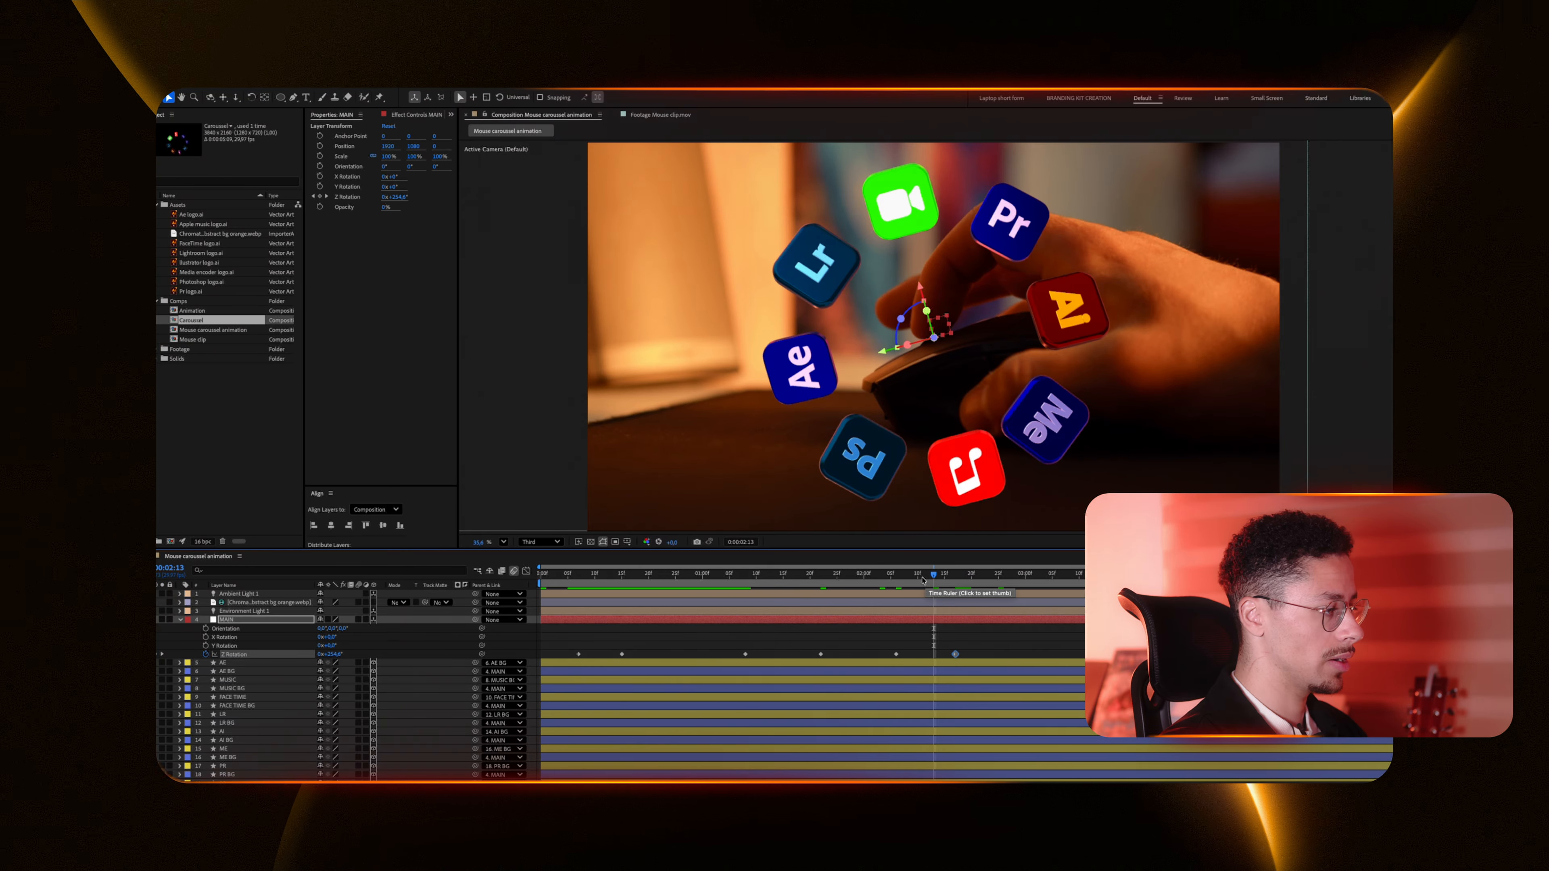
pyautogui.moveTo(934, 581); pyautogui.dragTo(999, 589)
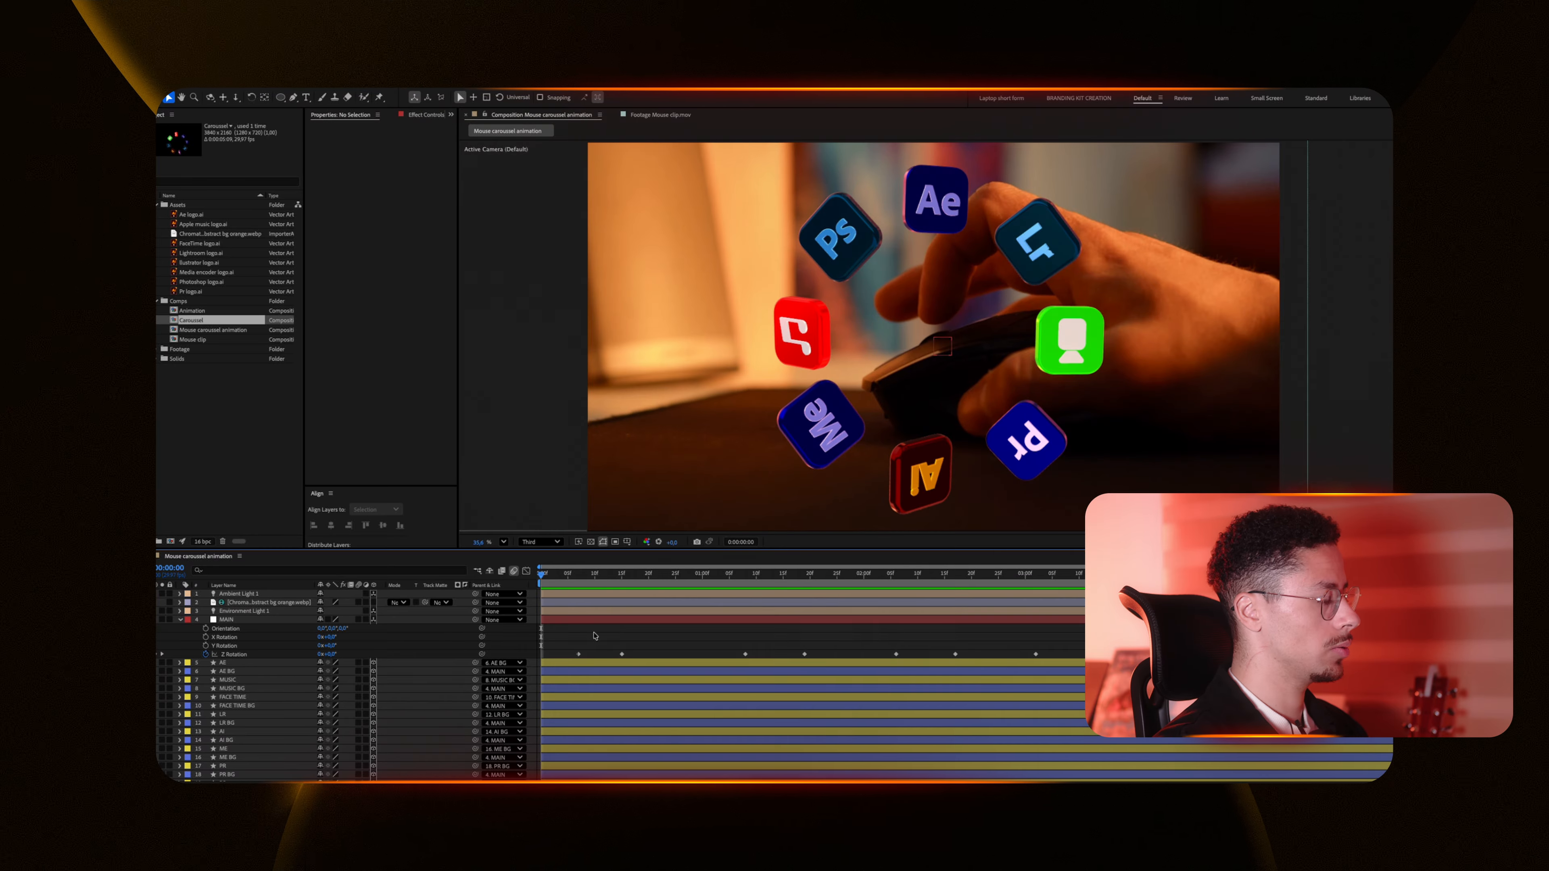
# Step: Preview the playback, then apply Easy Ease to all MAIN Z Rotation keyframes and steepen their speed curves in the Graph Editor
pyautogui.press('space')
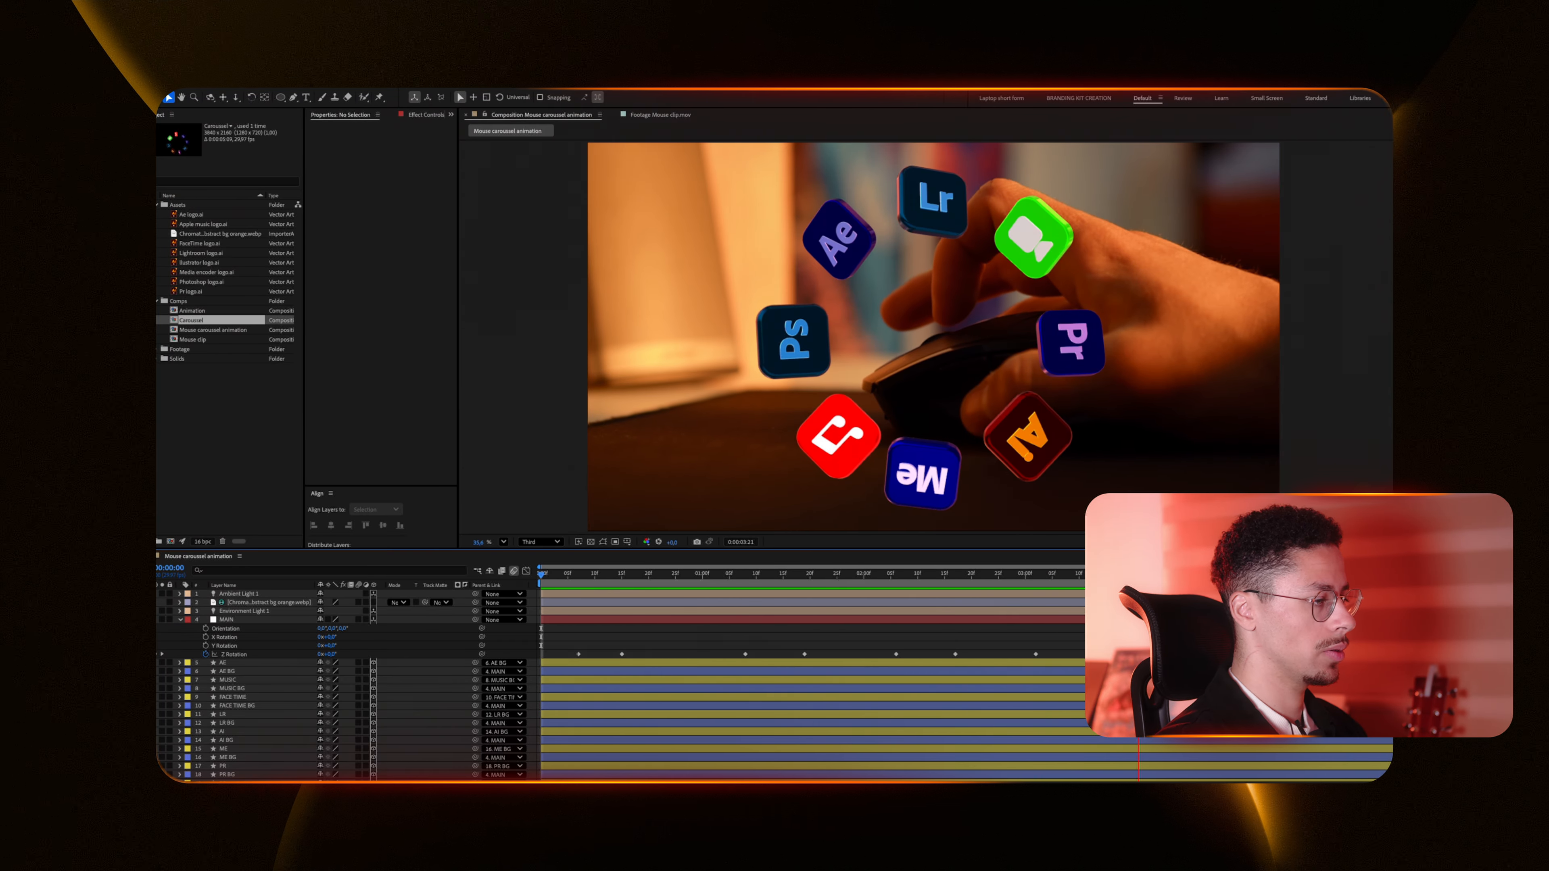
pyautogui.press('space')
pyautogui.moveTo(1275, 635); pyautogui.dragTo(526, 654)
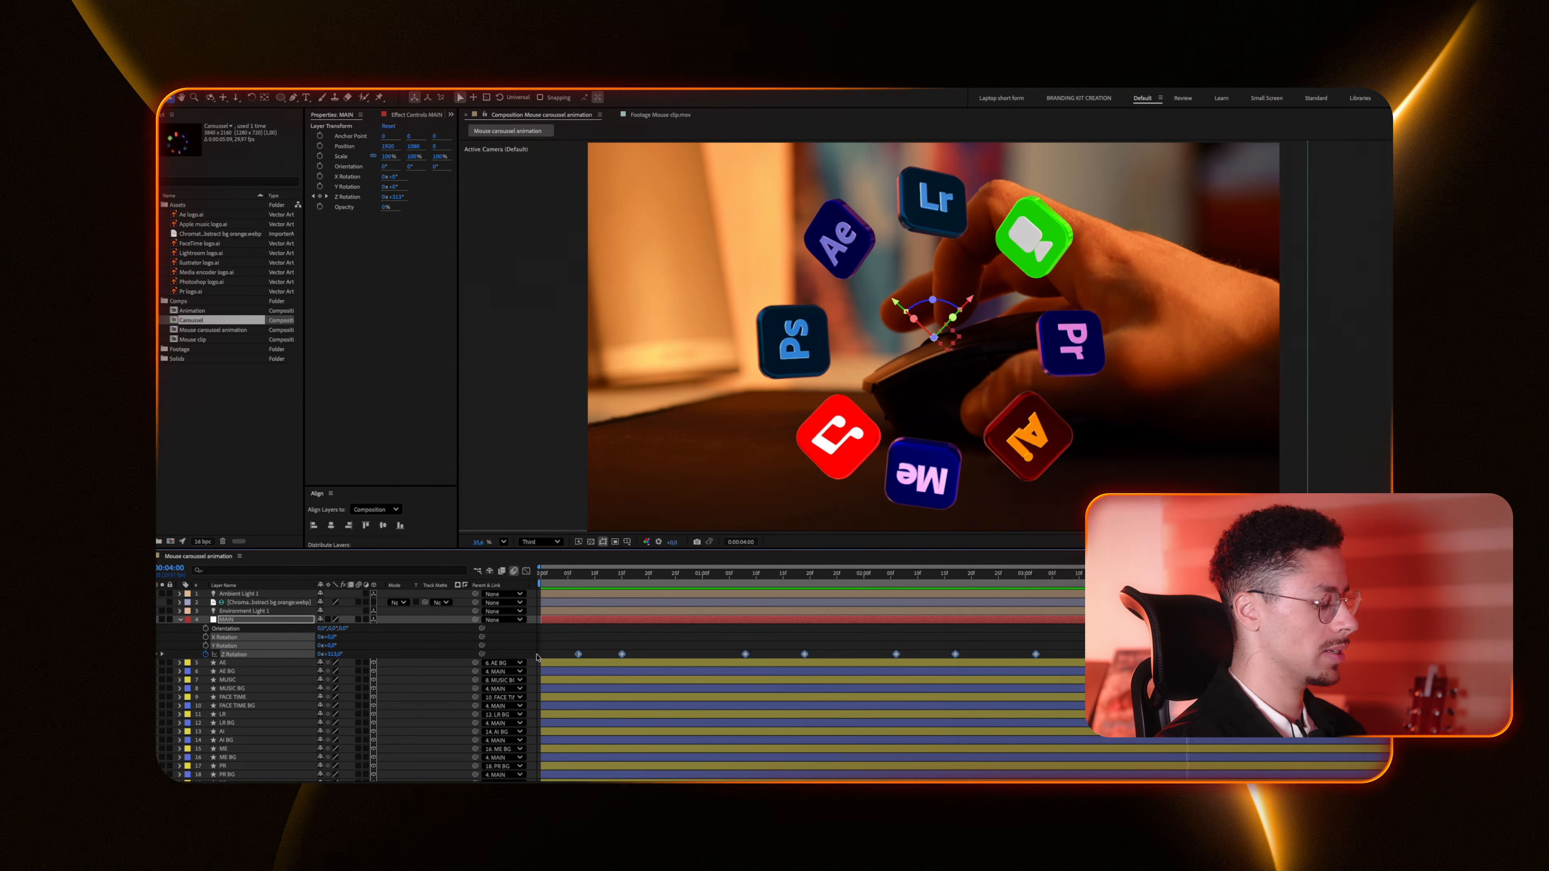
pyautogui.press('F9')
pyautogui.click(526, 573)
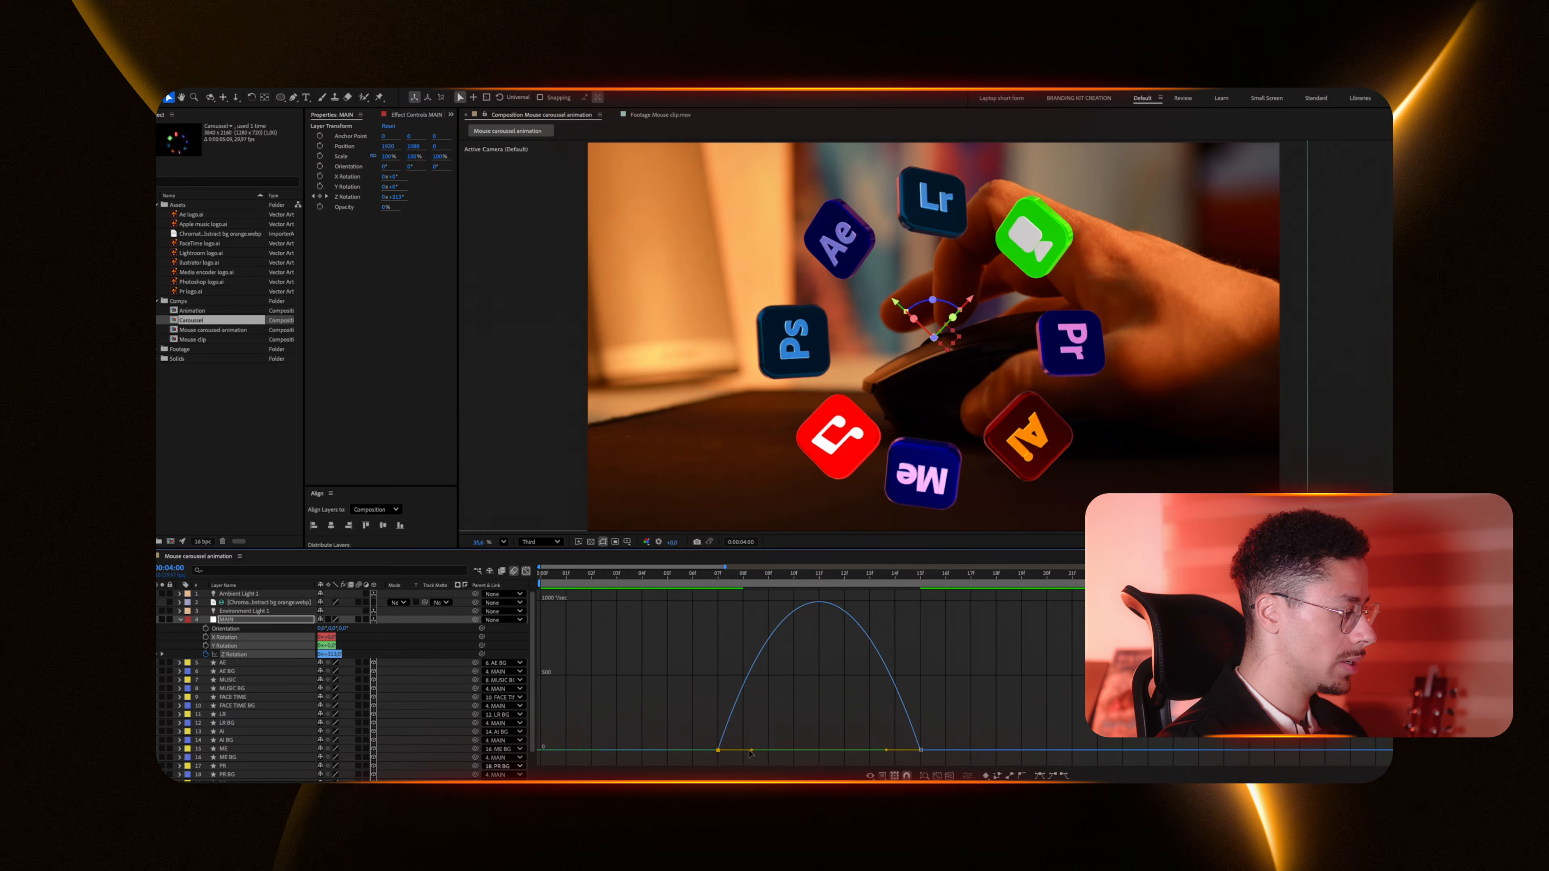
pyautogui.moveTo(750, 755); pyautogui.dragTo(808, 754)
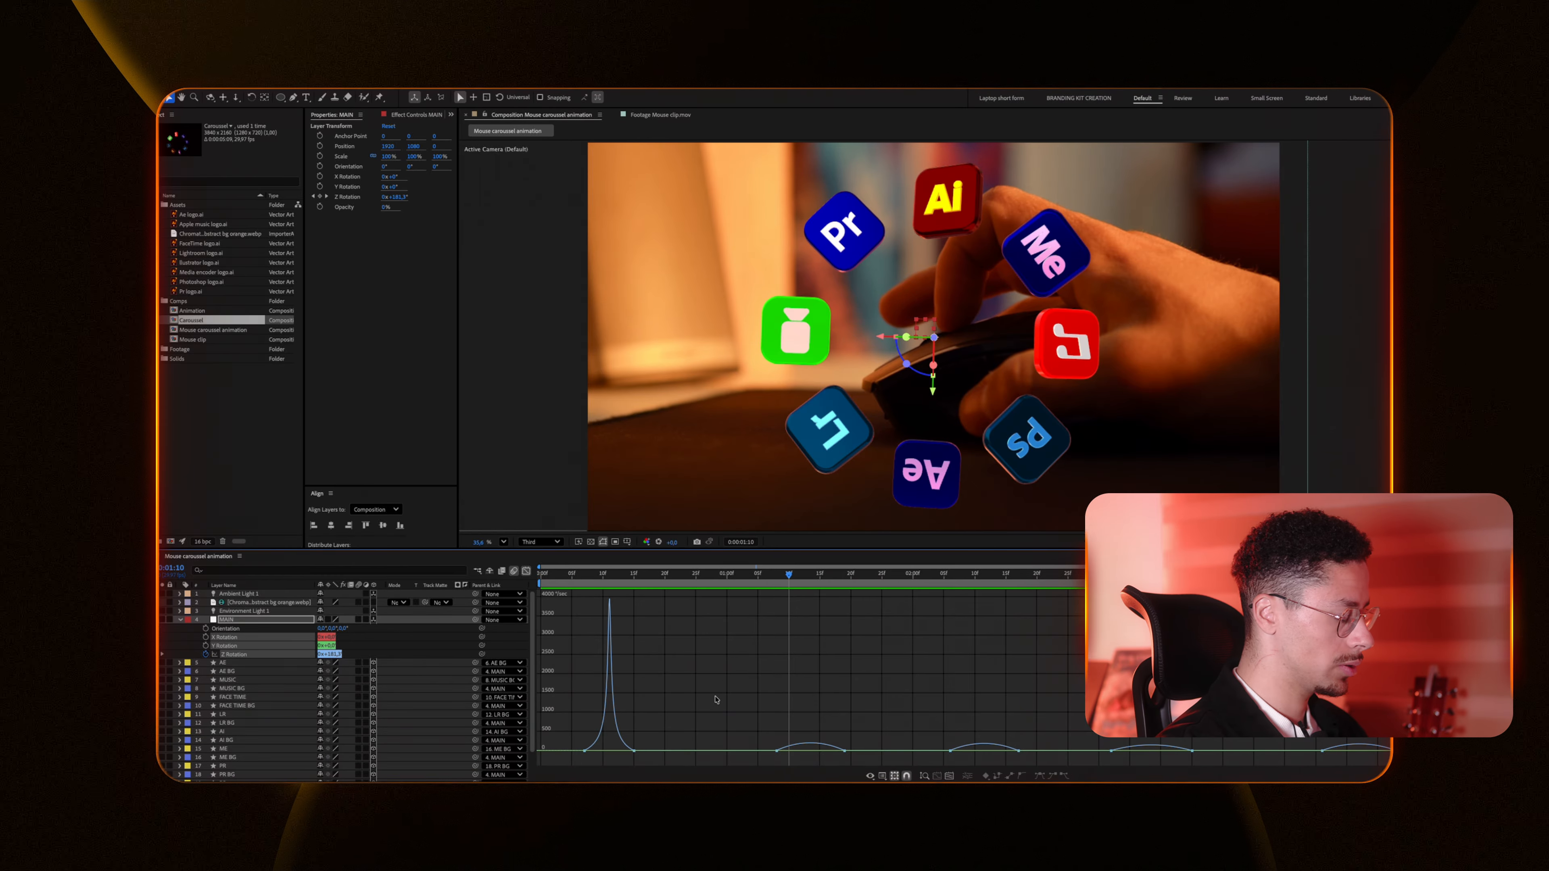
pyautogui.moveTo(710, 698); pyautogui.dragTo(858, 762)
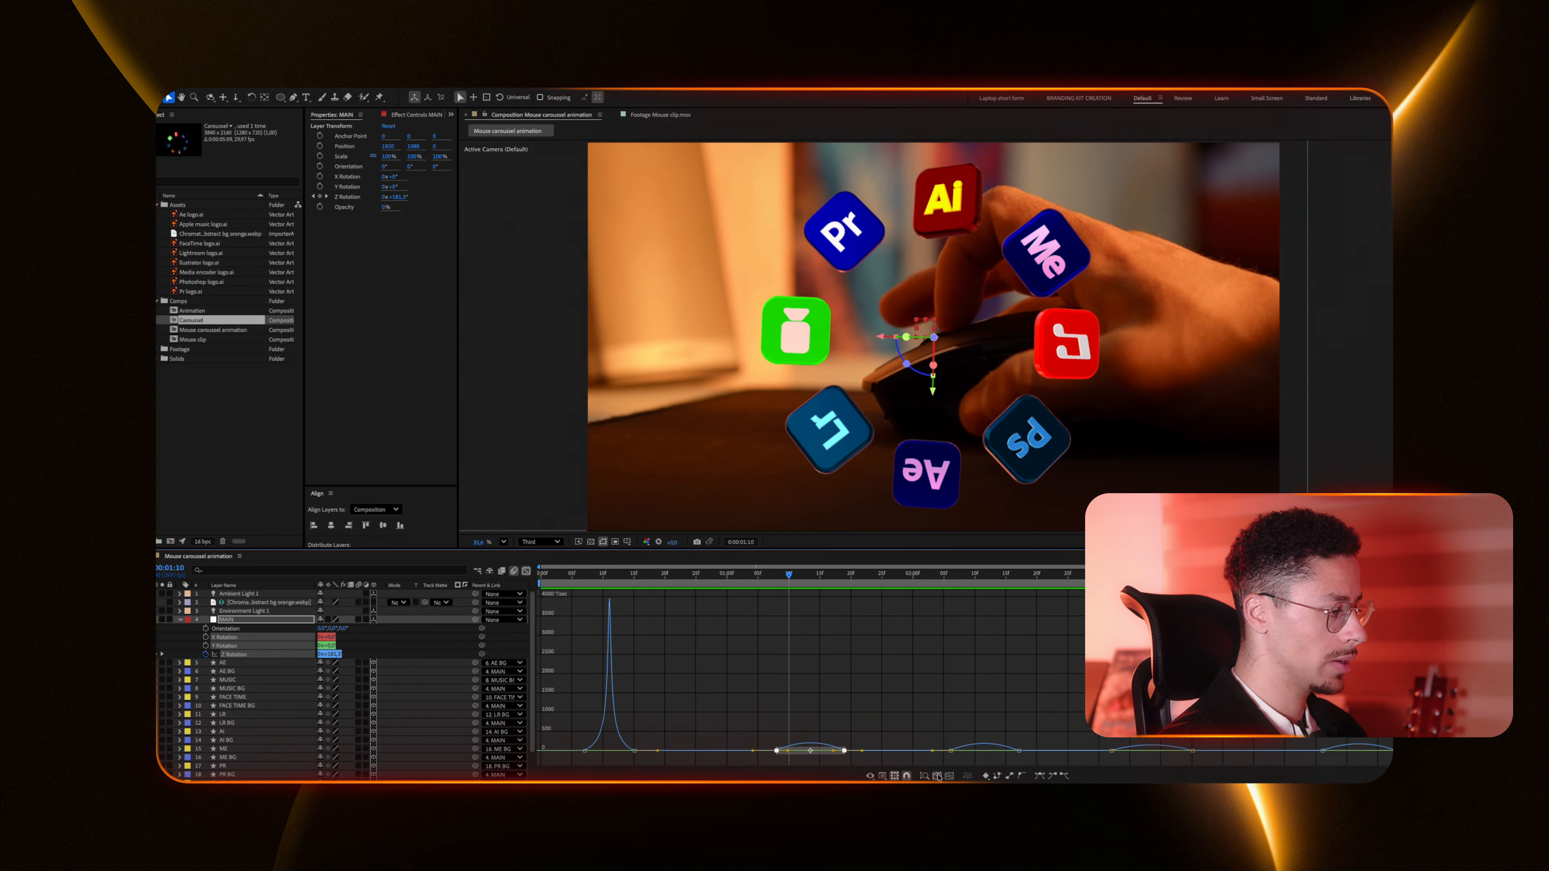
pyautogui.click(937, 775)
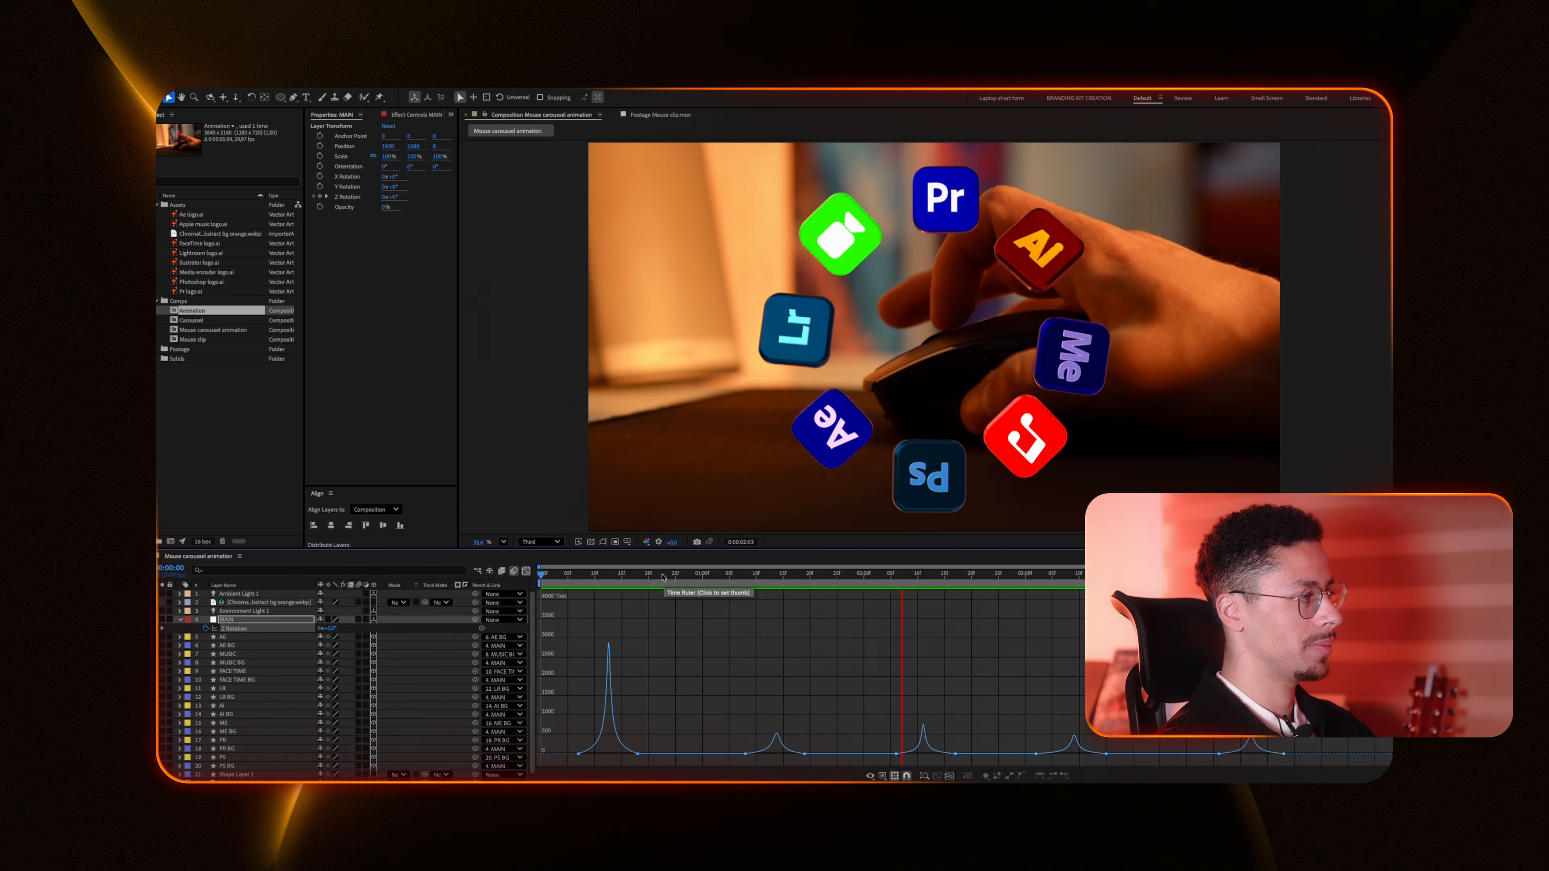
pyautogui.hotkey('shift', 'F3')
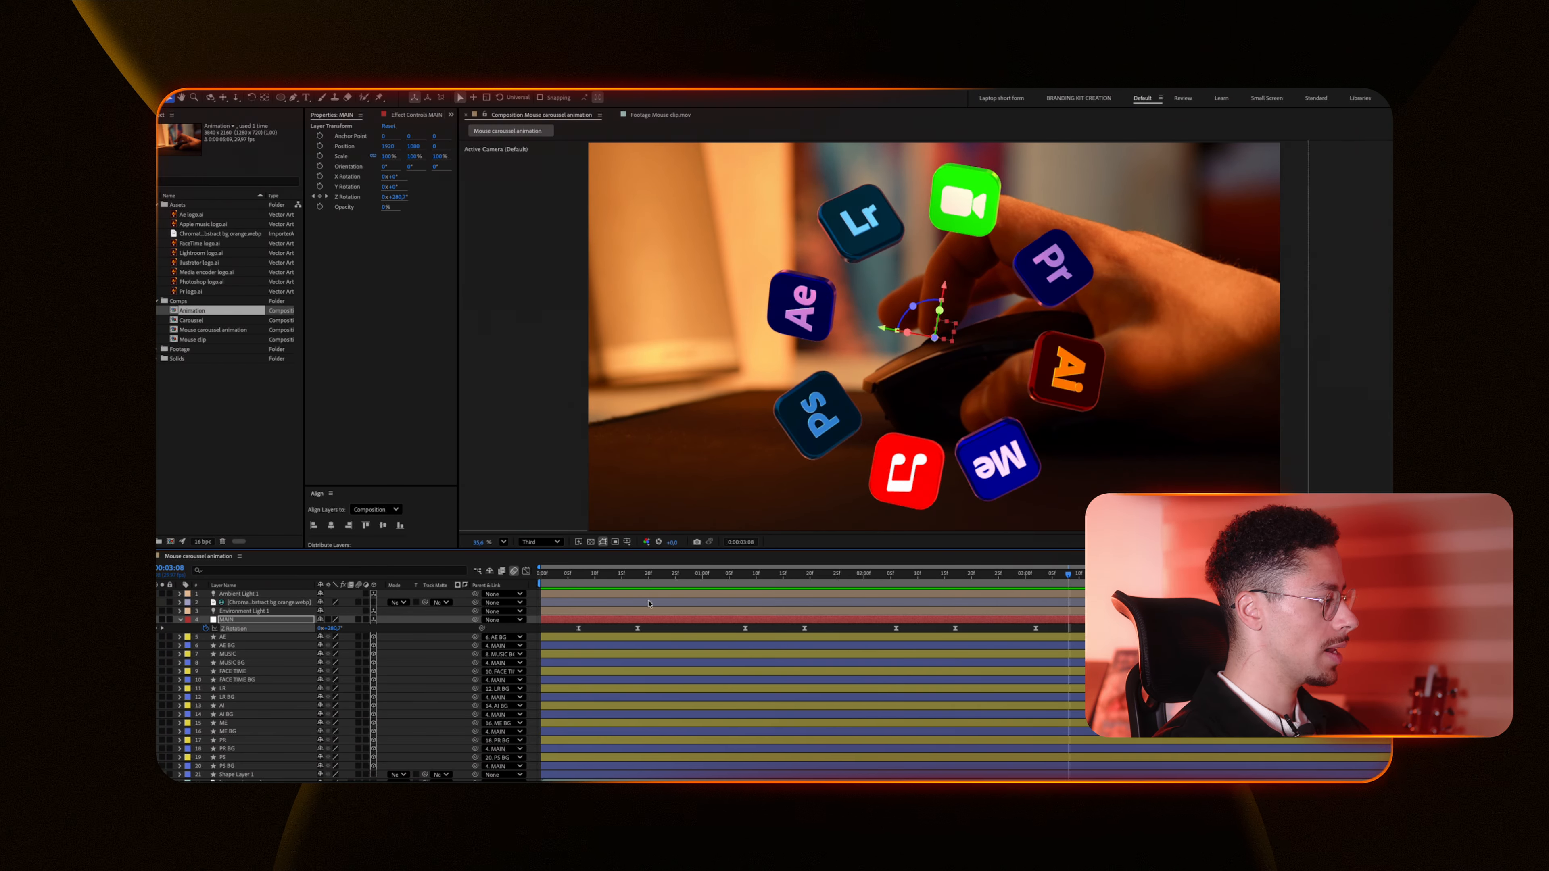
# Step: Select all the carousel layers and precompose them into a composition named Carousel
pyautogui.click(653, 628)
pyautogui.moveTo(582, 574); pyautogui.dragTo(449, 580)
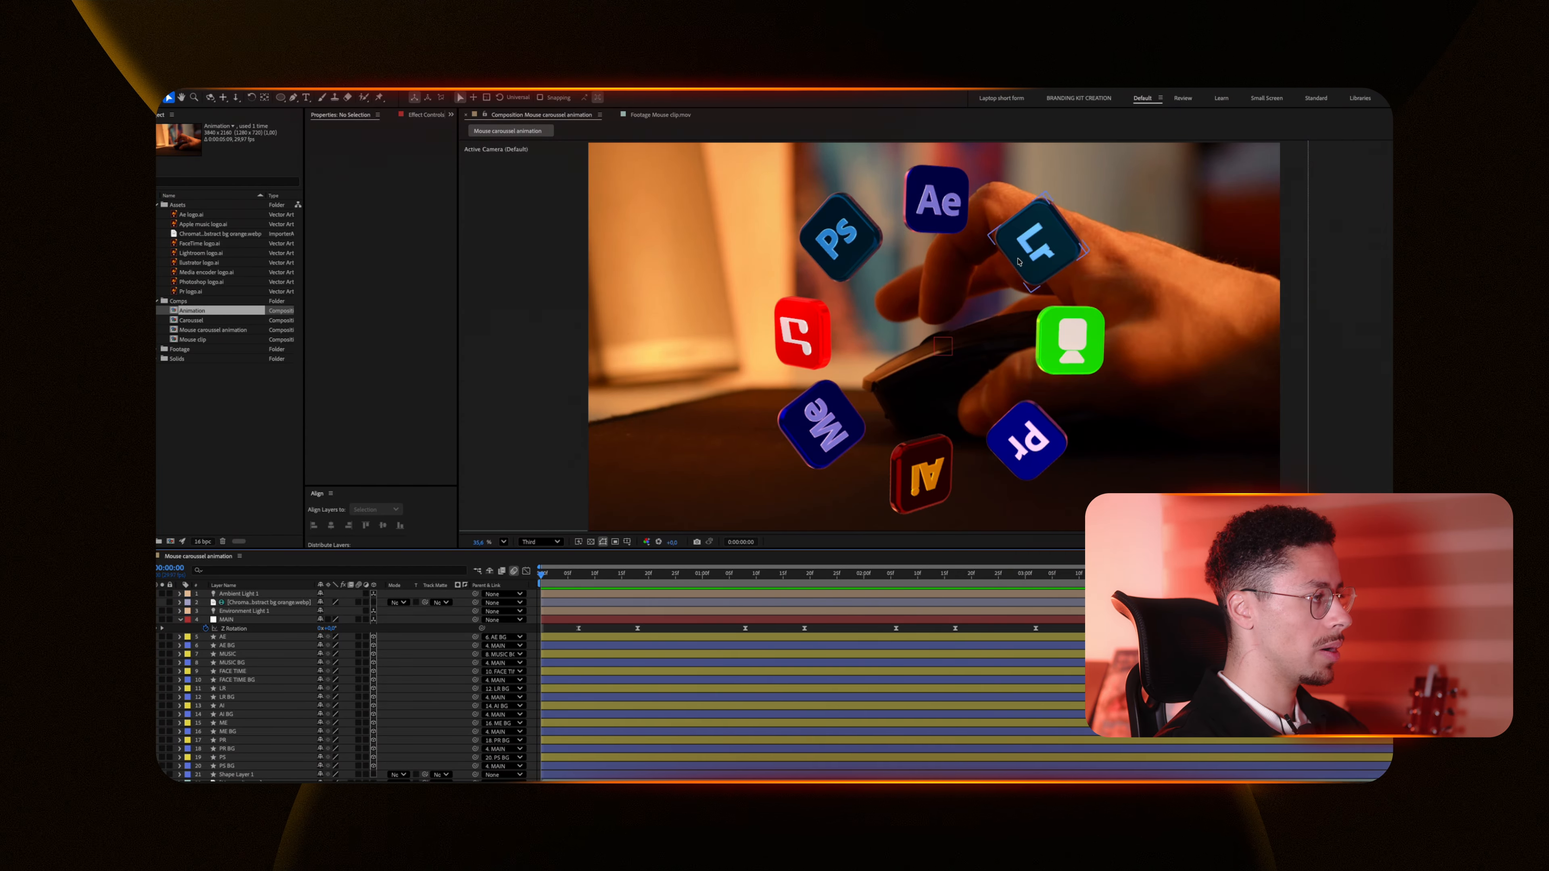
pyautogui.press('u')
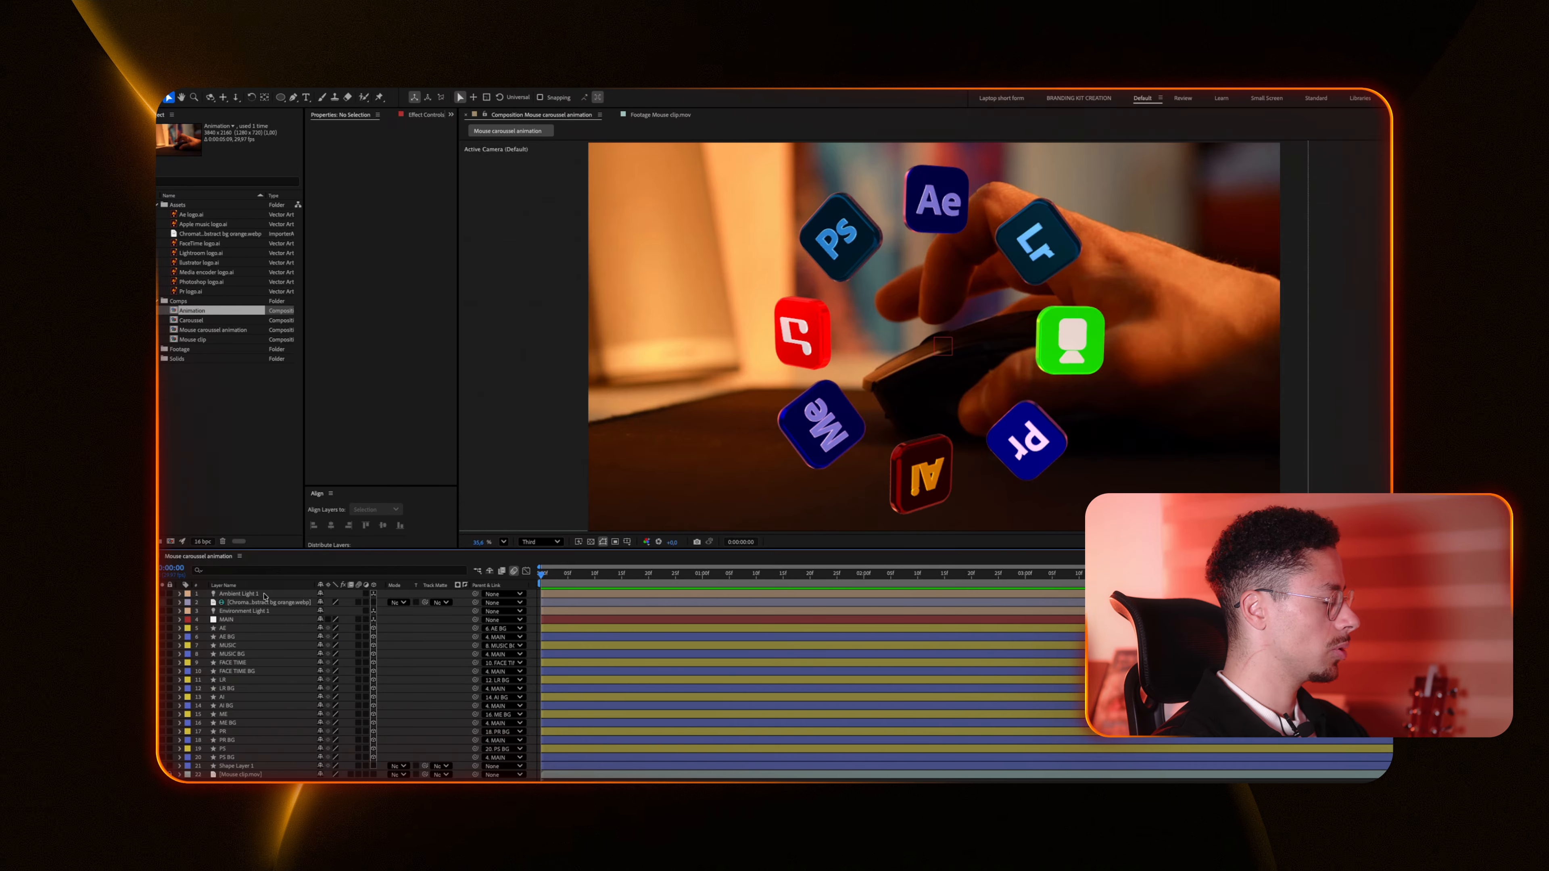
pyautogui.click(264, 594)
pyautogui.keyDown('shift'); pyautogui.click(237, 766); pyautogui.keyUp('shift')
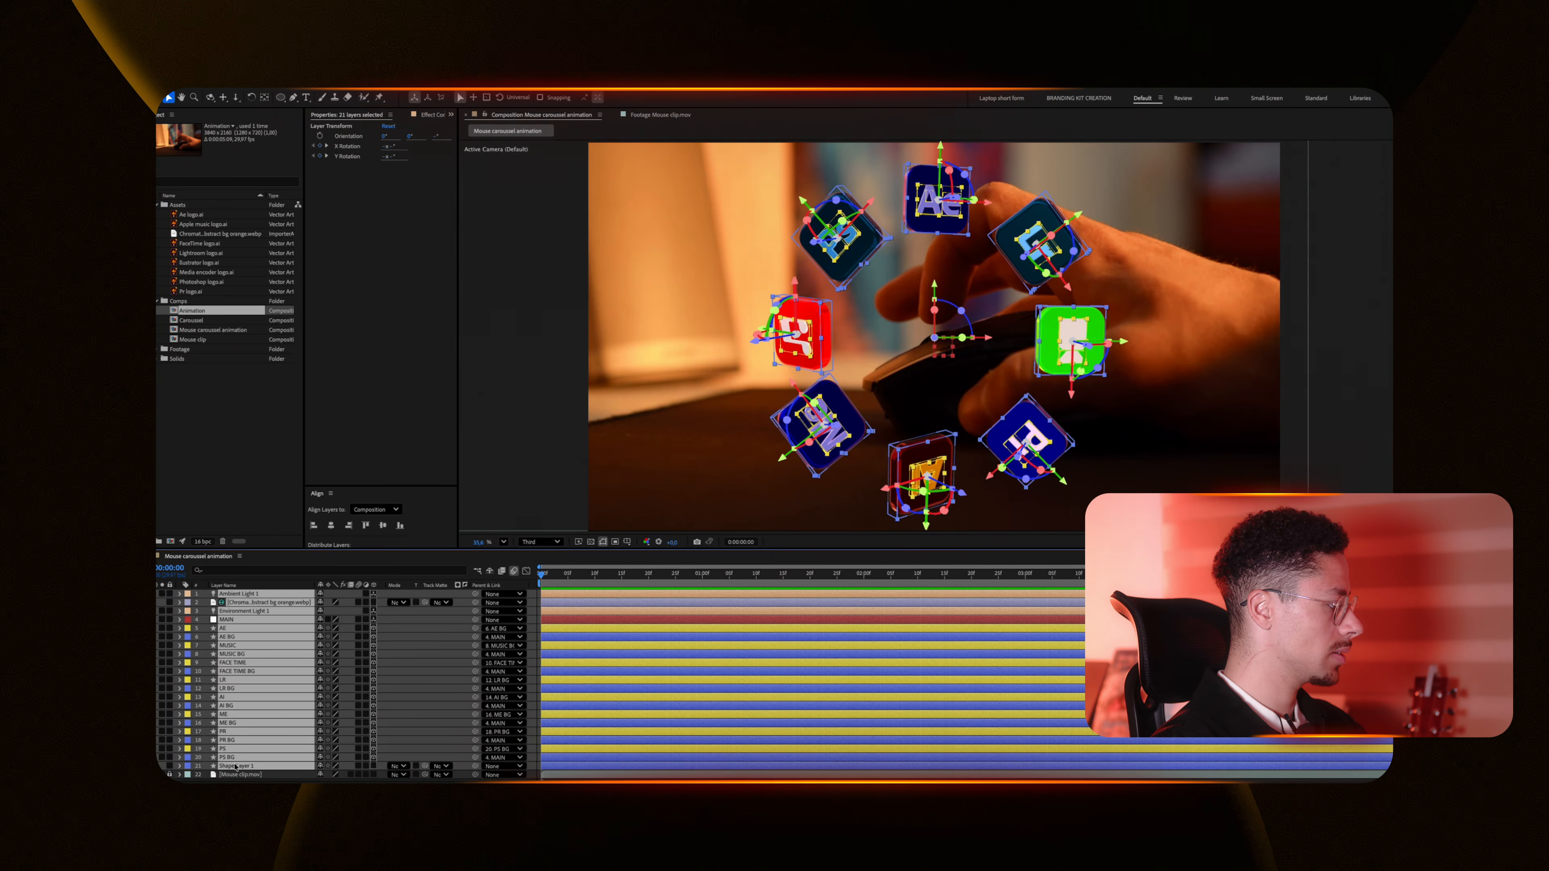
pyautogui.hotkey('ctrl', 'shift', 'c')
pyautogui.write('Carousel')
pyautogui.press('Return')
# Step: Apply the blur entrance effect found by searching "blur s", adding Transform and Gaussian Blur to the Carousel layer
pyautogui.hotkey('ctrl', 'space')
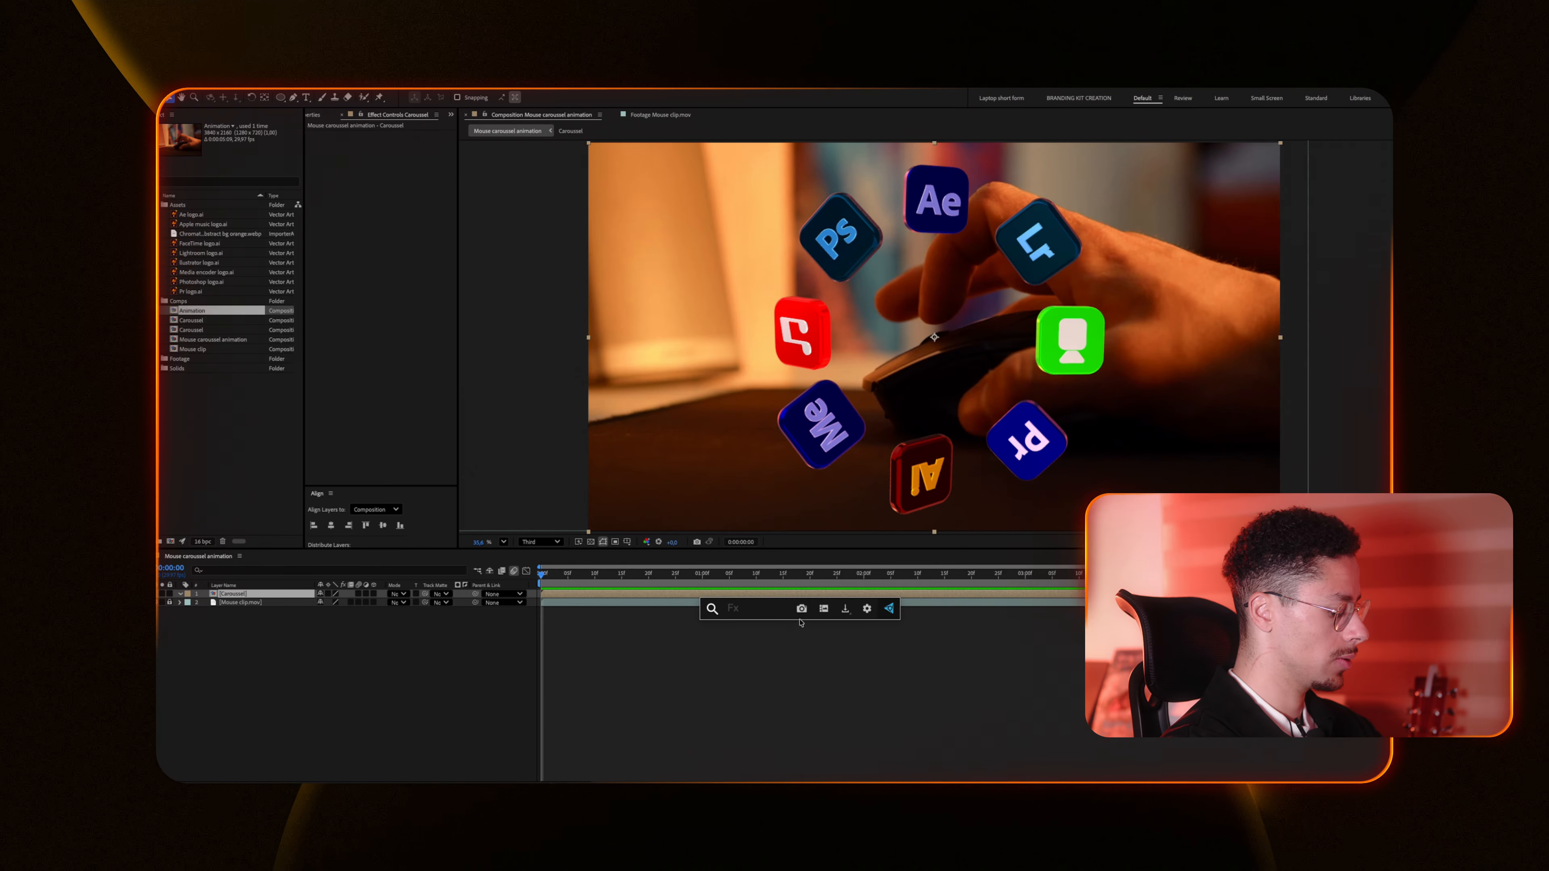
pyautogui.write('blur s')
pyautogui.press('Return')
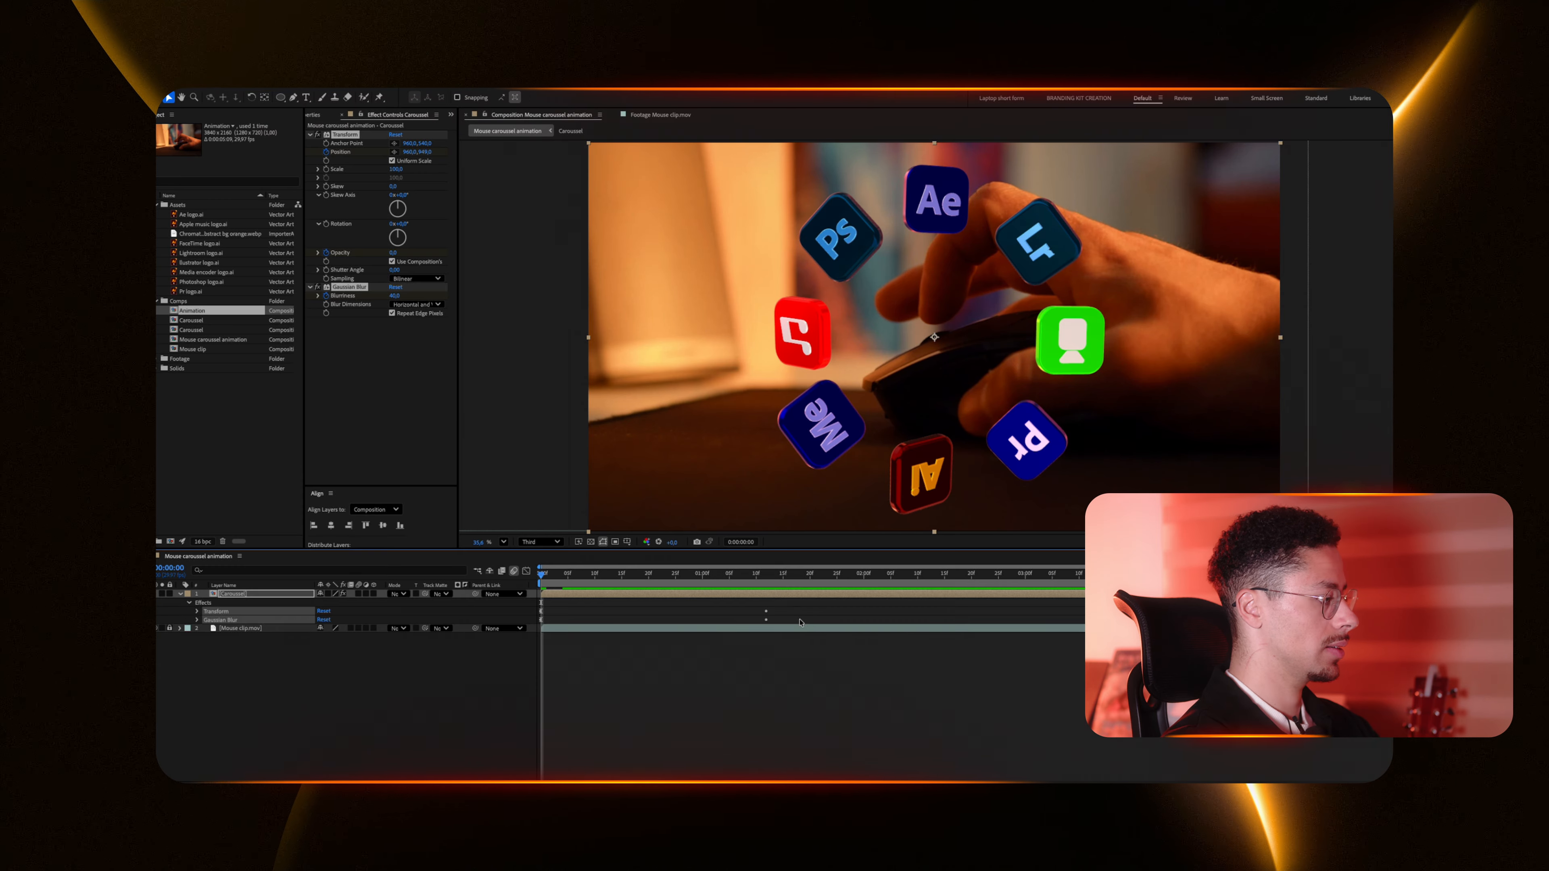
# Step: Reveal the Carousel layer's Position, Opacity and Blurriness keyframes and shift them earlier in the timeline
pyautogui.press('u')
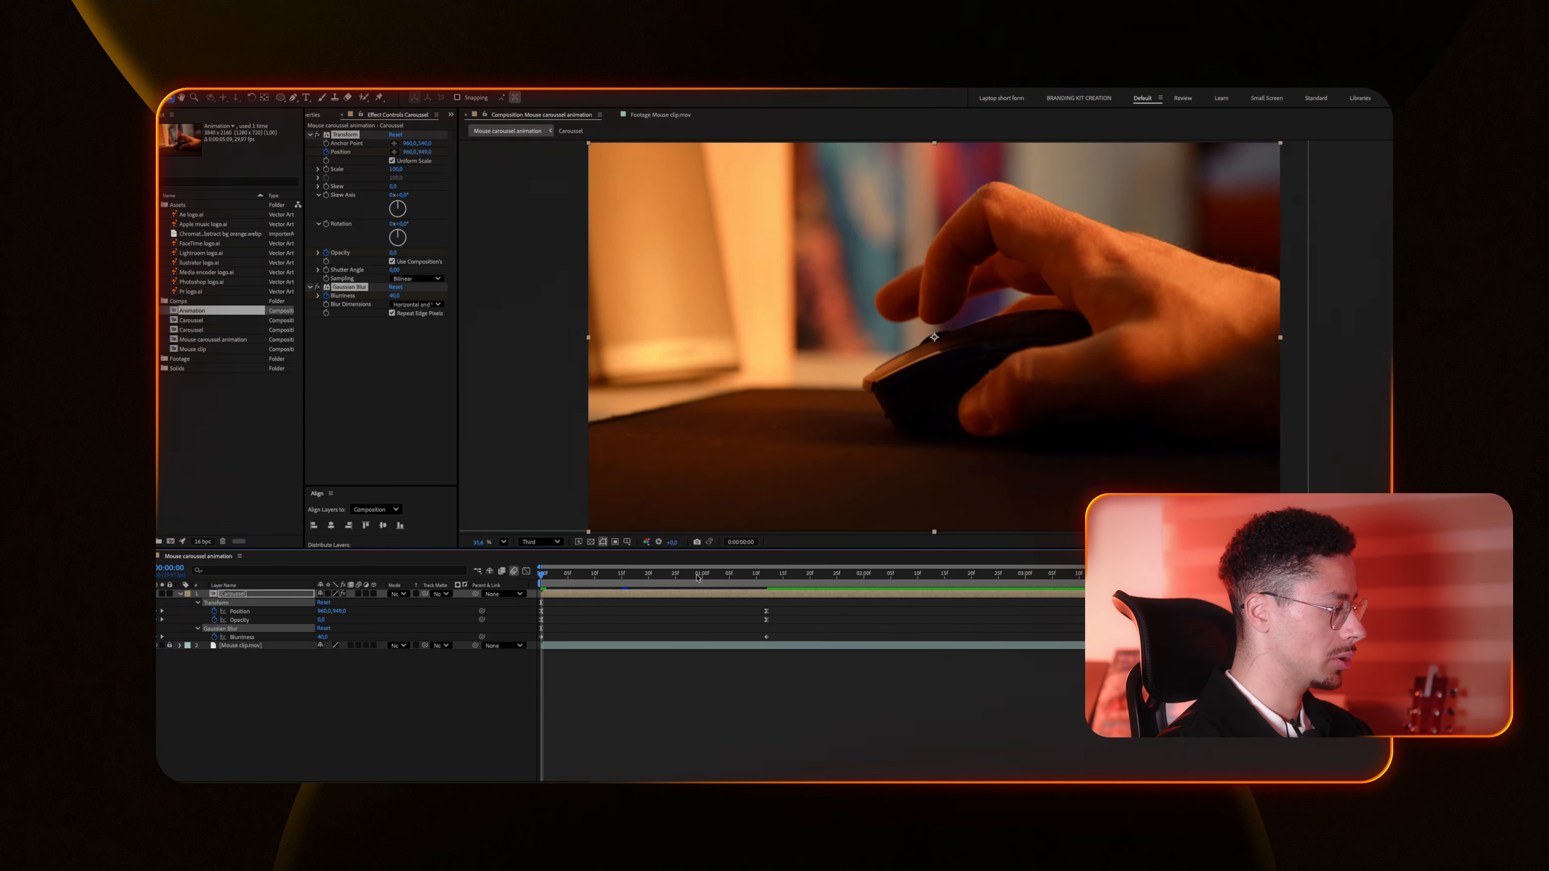
pyautogui.moveTo(775, 609); pyautogui.dragTo(761, 644)
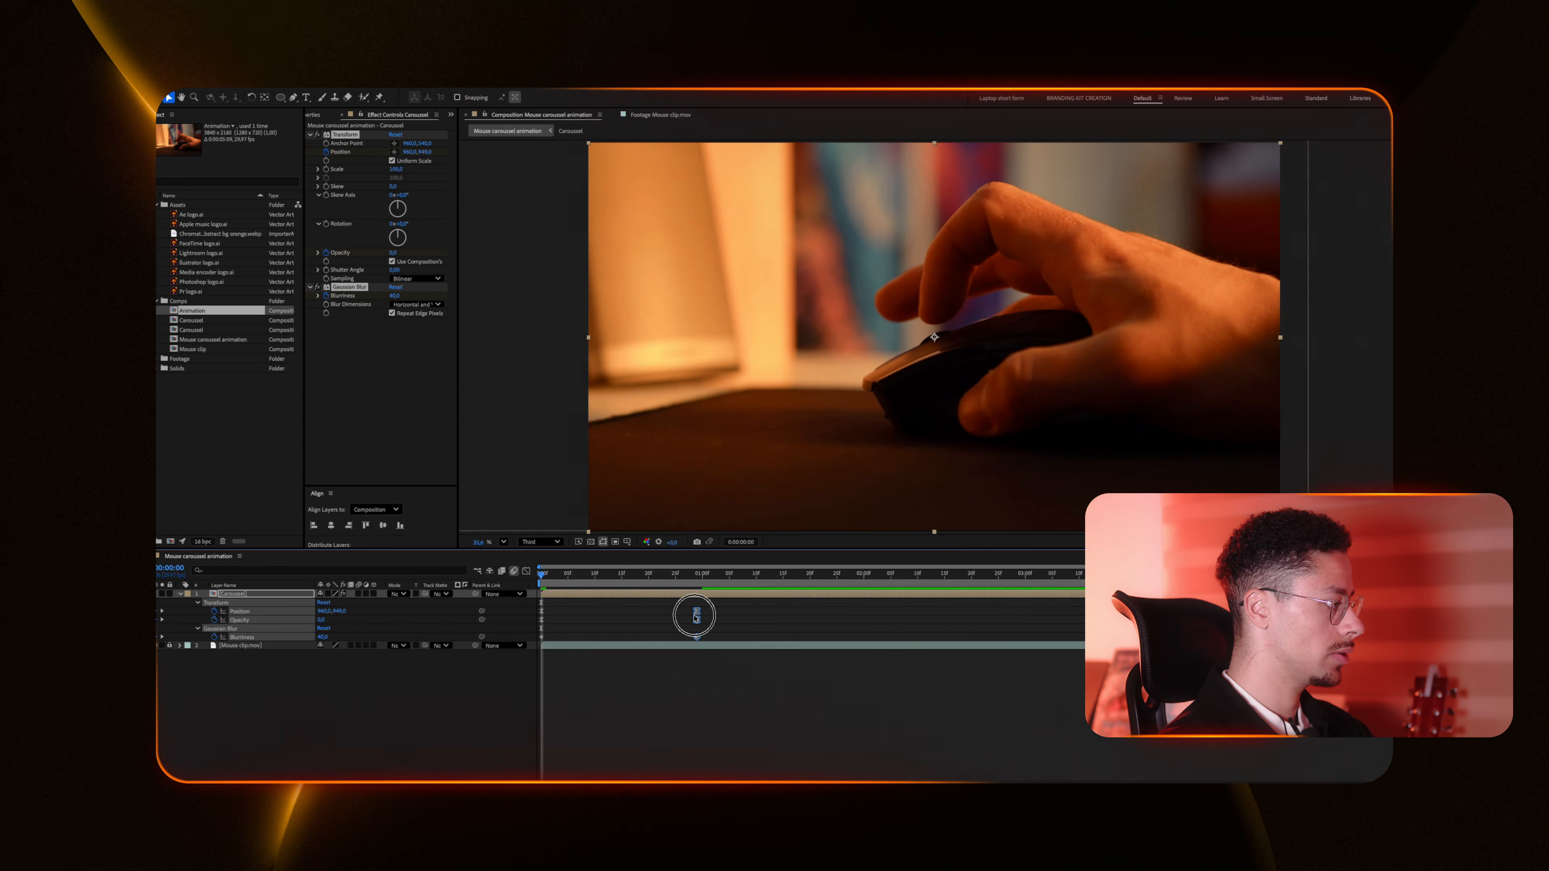
pyautogui.moveTo(695, 618); pyautogui.dragTo(701, 618)
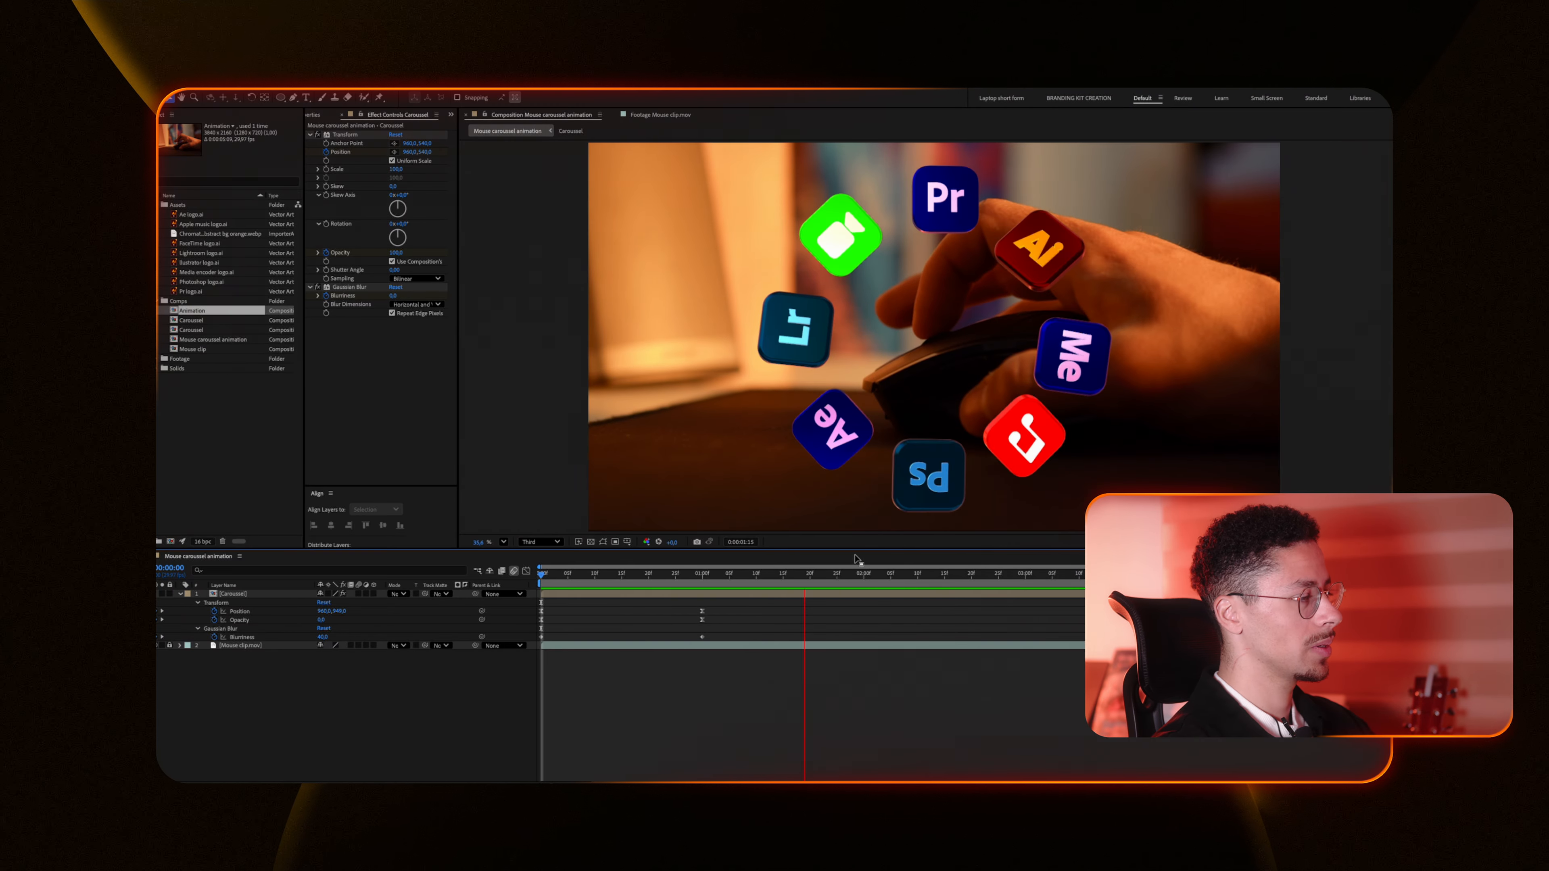